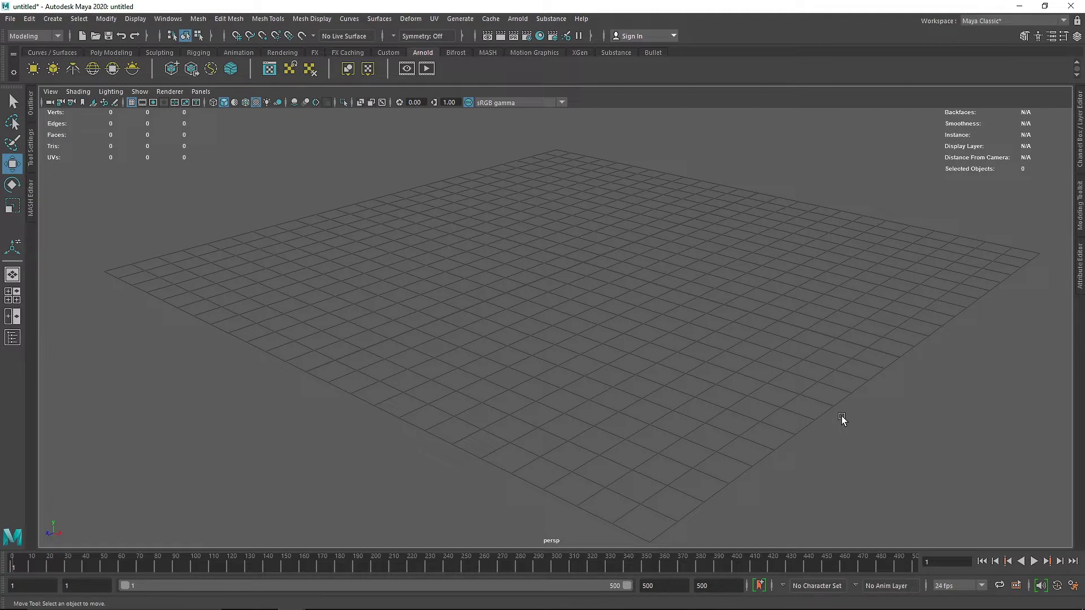
# Step: Create a polygon plane from the Poly Modeling shelf and scale it up to about 25.6
pyautogui.click(117, 52)
pyautogui.click(142, 78)
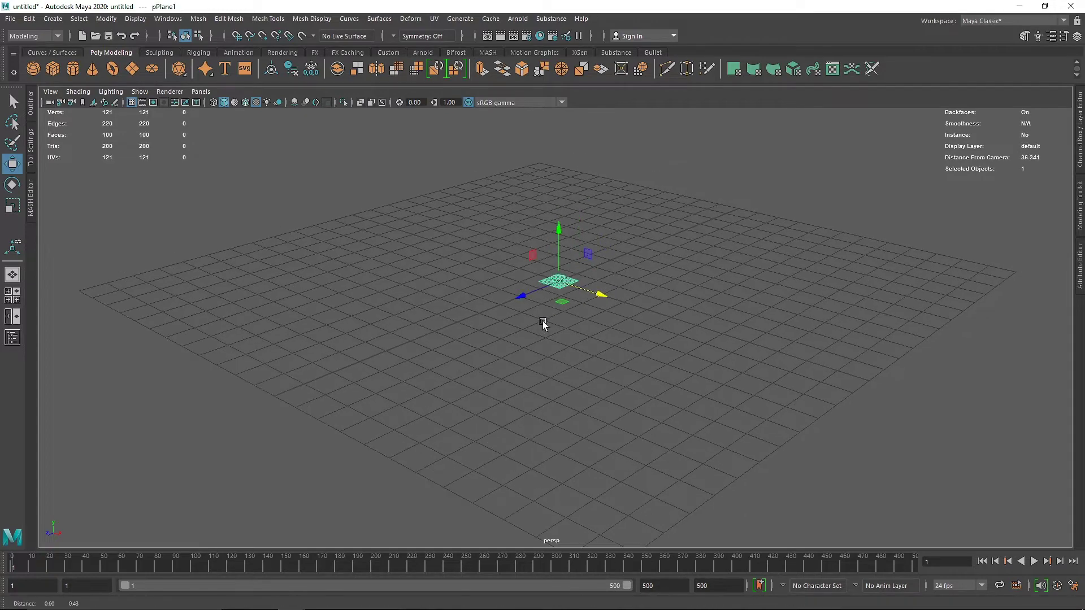
pyautogui.press('r')
pyautogui.moveTo(537, 275); pyautogui.dragTo(1006, 333)
pyautogui.scroll(-3, 757, 344)
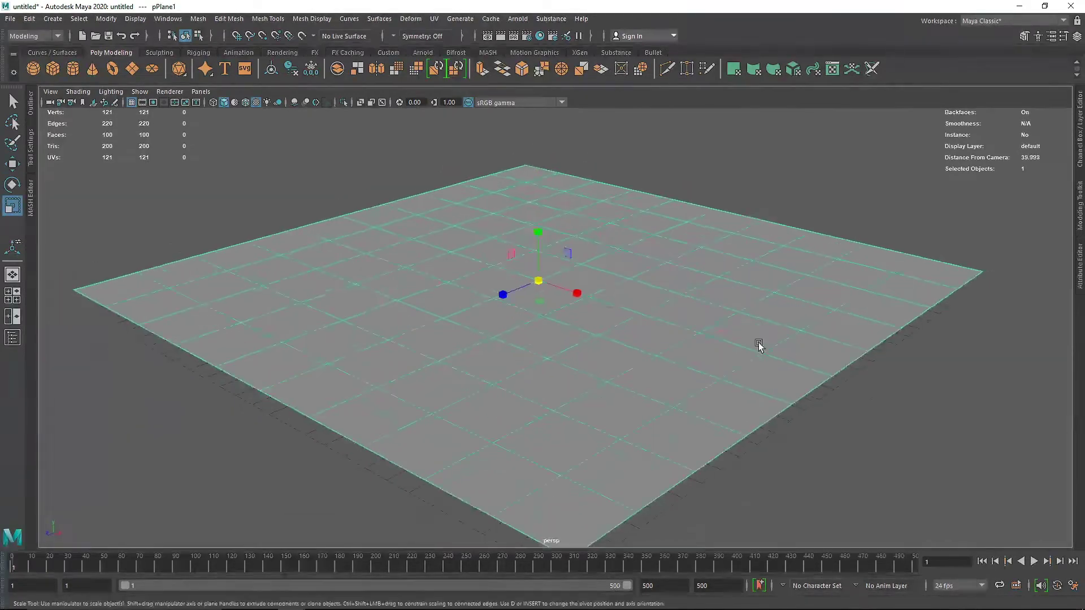
pyautogui.keyDown('alt'); pyautogui.moveTo(506, 293); pyautogui.dragTo(543, 344); pyautogui.keyUp('alt')
# Step: Set the plane's Subdivisions Width and Height to 40 for 1600 faces
pyautogui.click(1080, 271)
pyautogui.click(1081, 148)
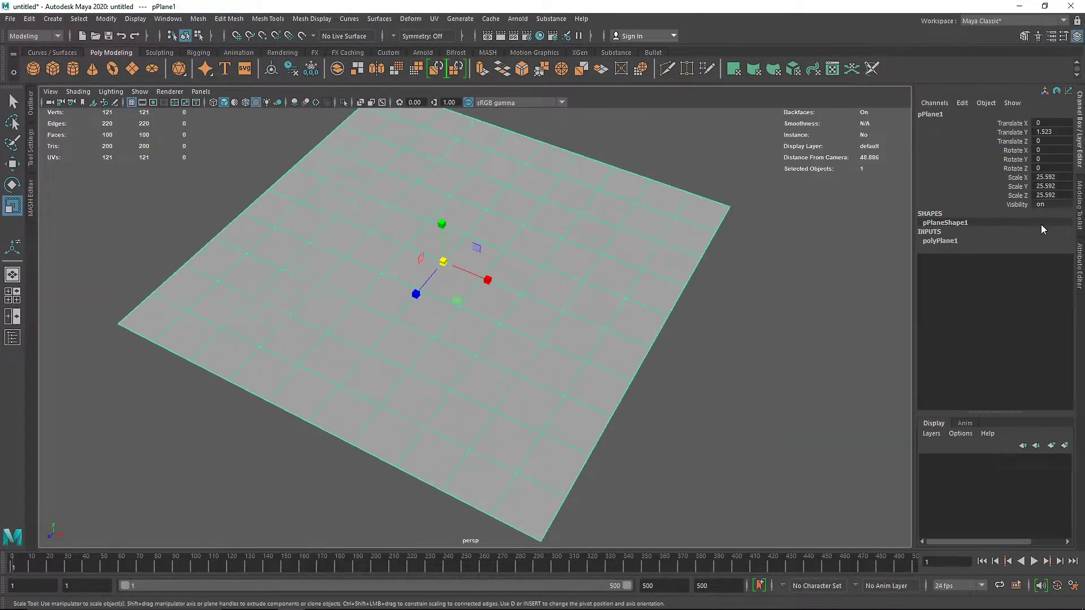
pyautogui.click(952, 241)
pyautogui.doubleClick(1047, 267)
pyautogui.write('40')
pyautogui.press('Tab')
pyautogui.write('40')
pyautogui.press('Return')
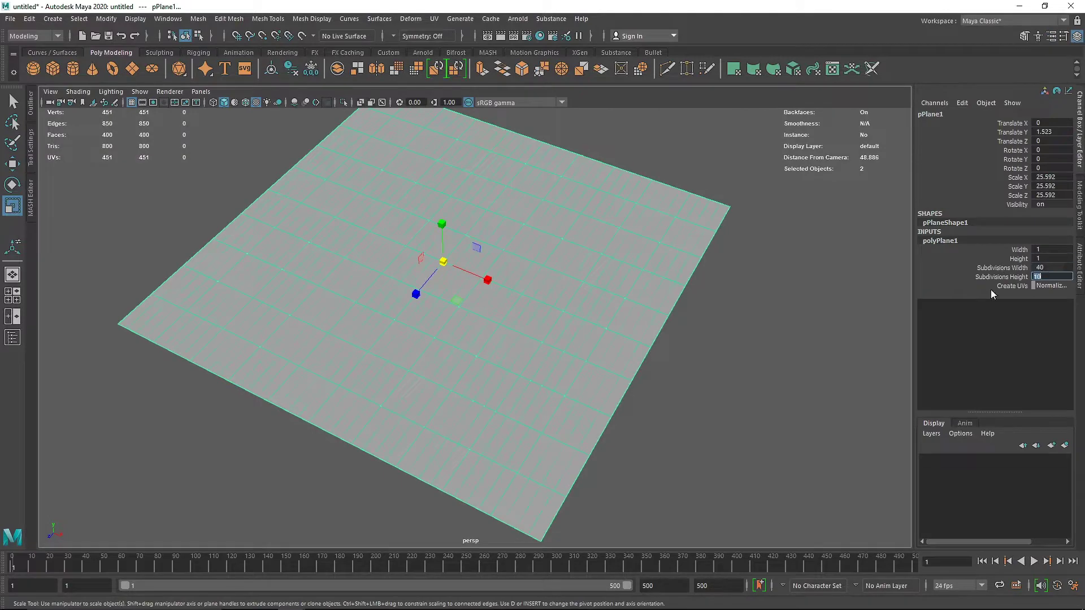
pyautogui.click(633, 347)
pyautogui.keyDown('alt'); pyautogui.moveTo(479, 372); pyautogui.dragTo(572, 372); pyautogui.keyUp('alt')
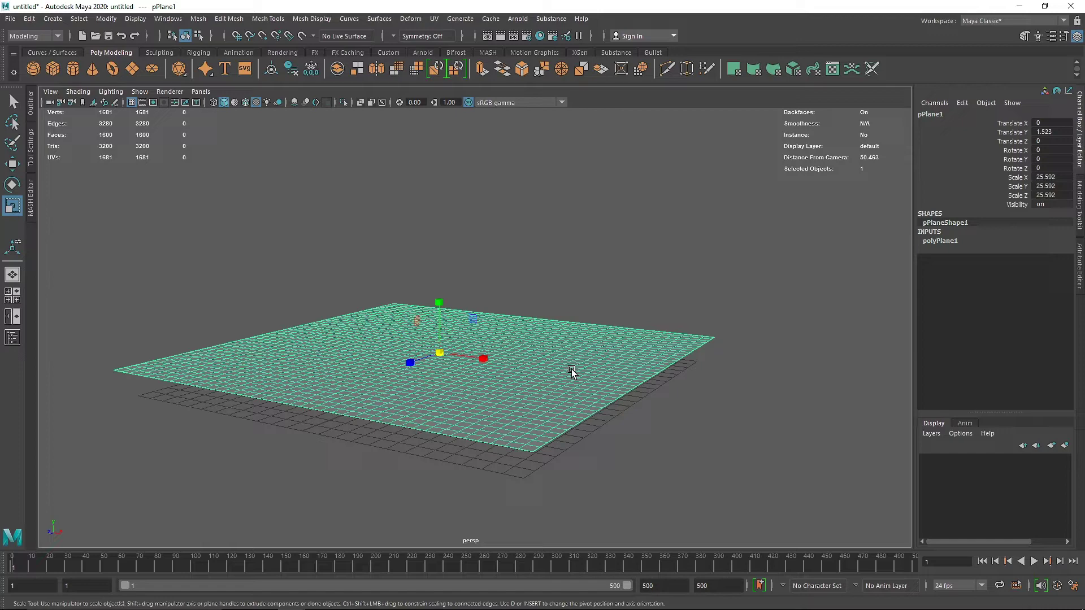
pyautogui.moveTo(554, 378)
pyautogui.keyDown('alt'); pyautogui.mouseDown()
pyautogui.moveTo(526, 410)
pyautogui.moveTo(558, 359)
pyautogui.mouseUp(); pyautogui.keyUp('alt')
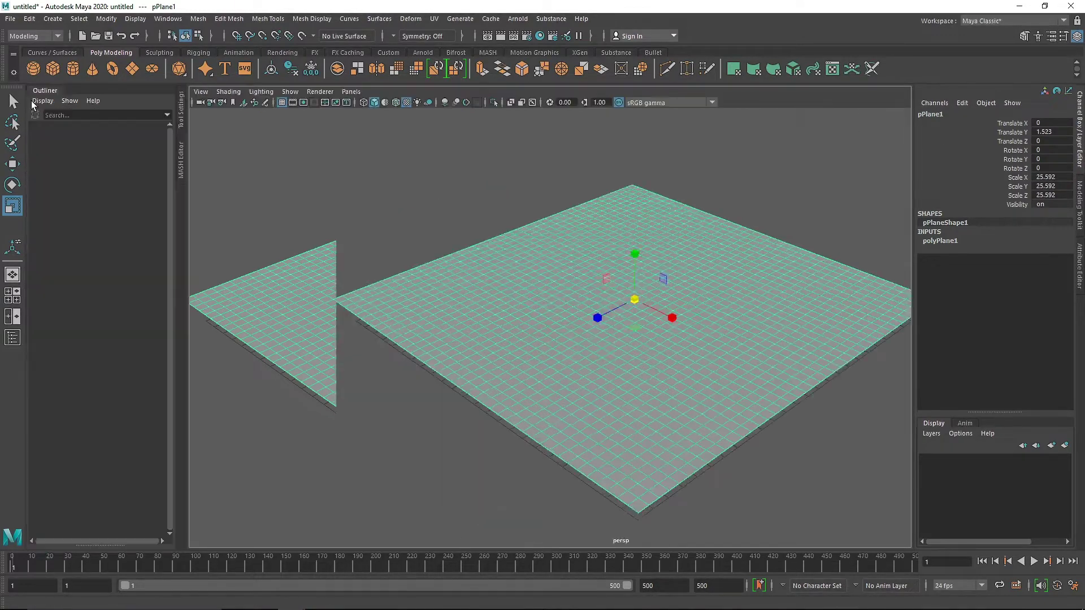
# Step: Rename pPlane1 to 'Cloth' in the Outliner
pyautogui.click(31, 103)
pyautogui.doubleClick(85, 183)
pyautogui.write('Cloth')
pyautogui.press('Return')
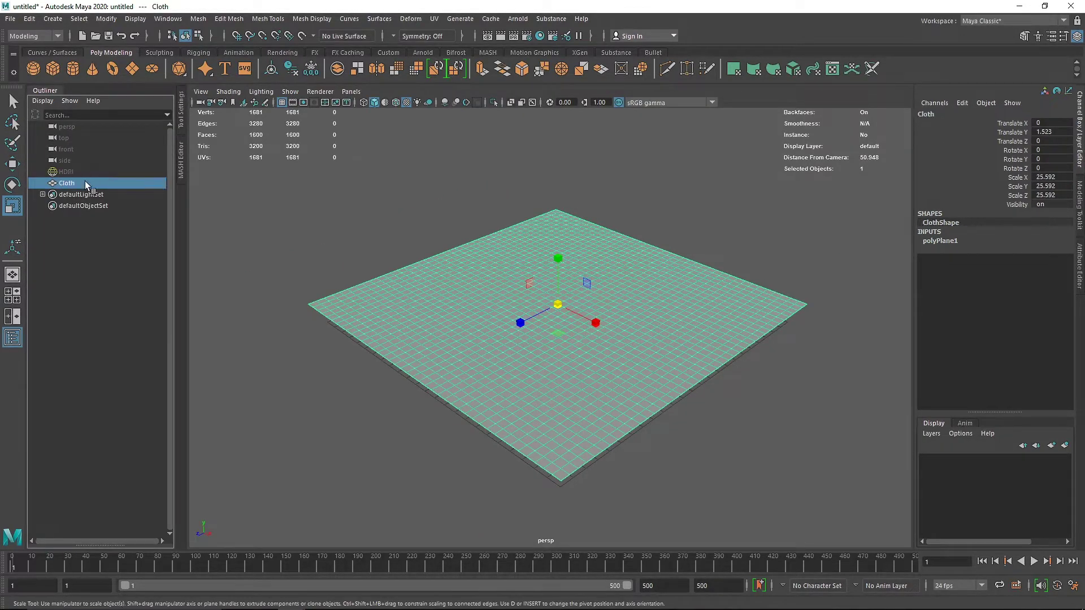
pyautogui.click(45, 90)
# Step: Switch to the FX menu set and turn the Cloth plane into an nCloth
pyautogui.click(34, 36)
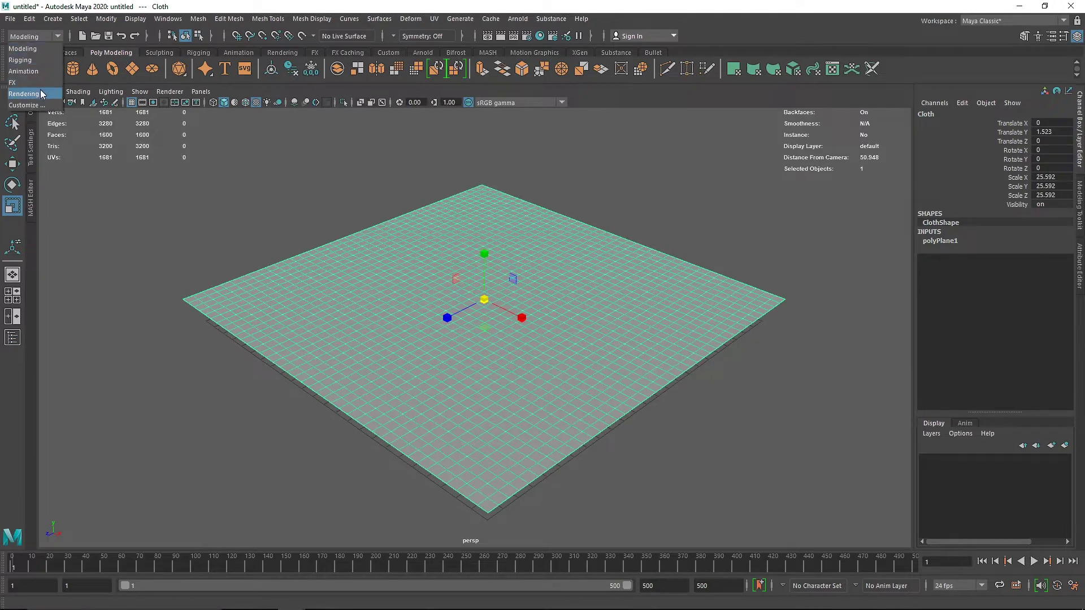
pyautogui.click(38, 86)
pyautogui.keyDown('alt'); pyautogui.moveTo(345, 304); pyautogui.dragTo(389, 306); pyautogui.keyUp('alt')
pyautogui.click(264, 19)
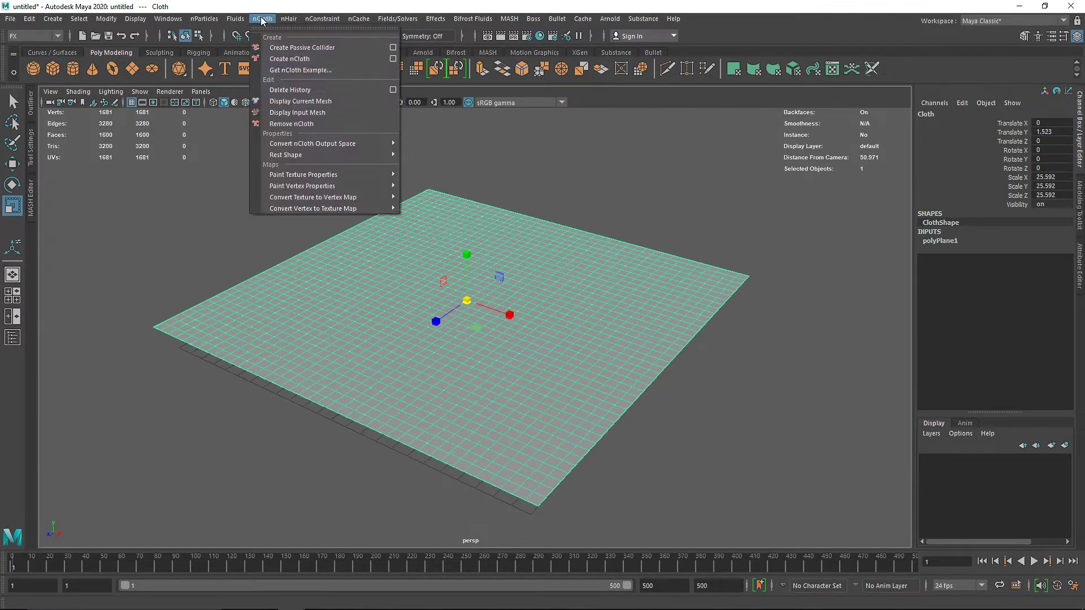
pyautogui.click(289, 62)
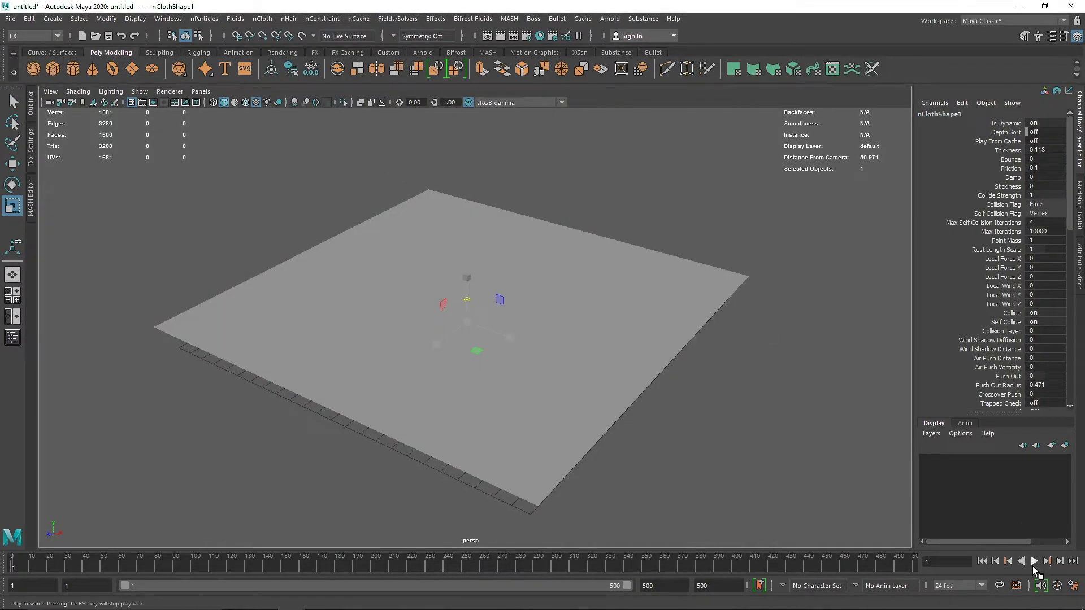
# Step: Play the simulation to watch the cloth fall, then rewind to frame 1
pyautogui.click(1034, 562)
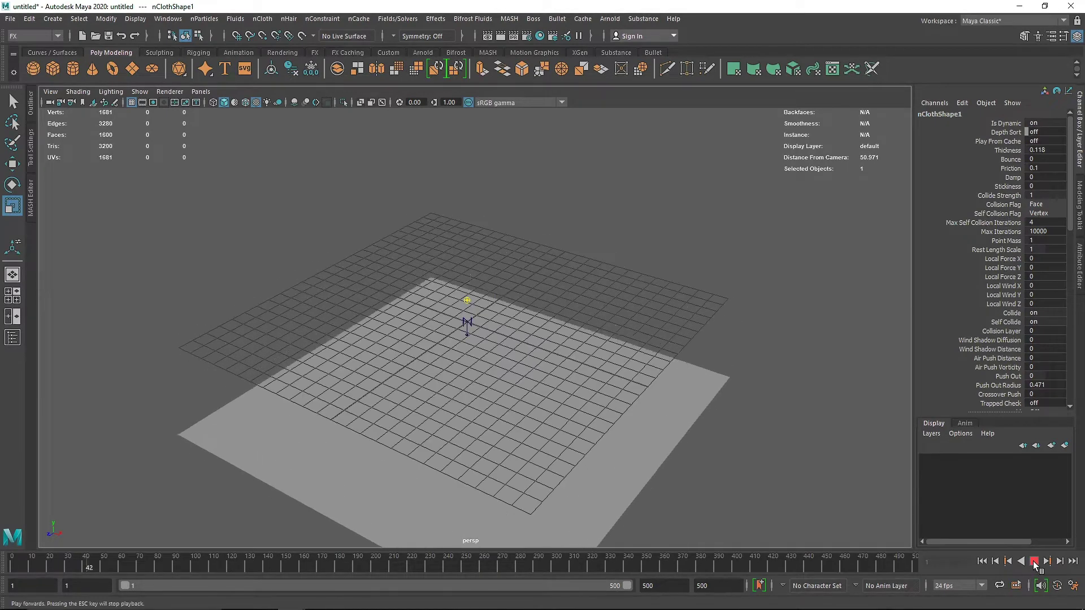
pyautogui.click(1034, 562)
pyautogui.click(981, 561)
pyautogui.click(678, 316)
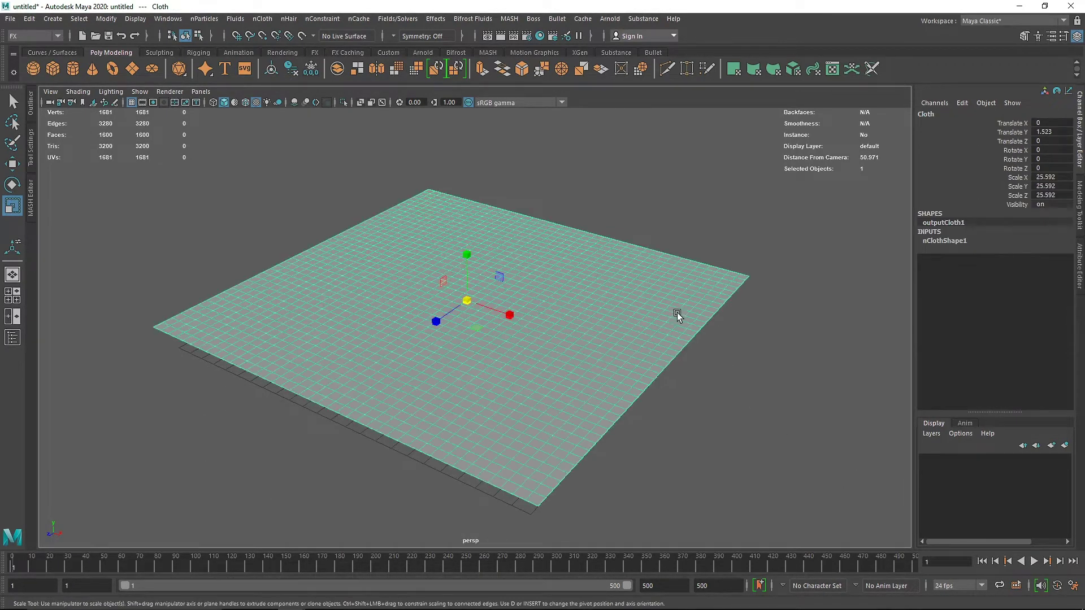
pyautogui.hotkey('ctrl', 'a')
# Step: Set the nucleus1 solver's Gravity to 0 in the Attribute Editor
pyautogui.click(983, 109)
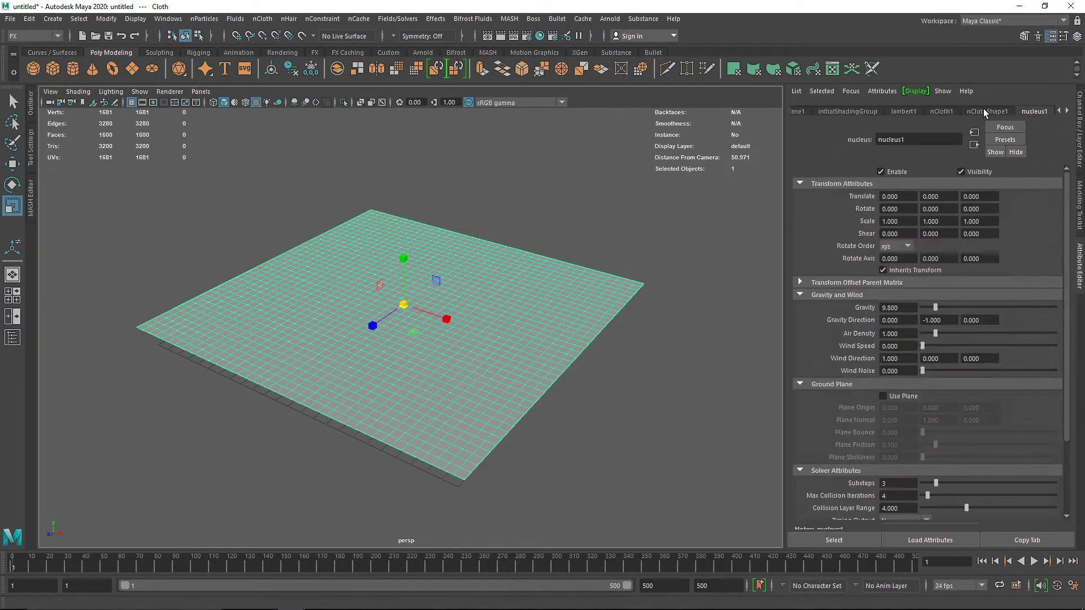
pyautogui.click(13, 337)
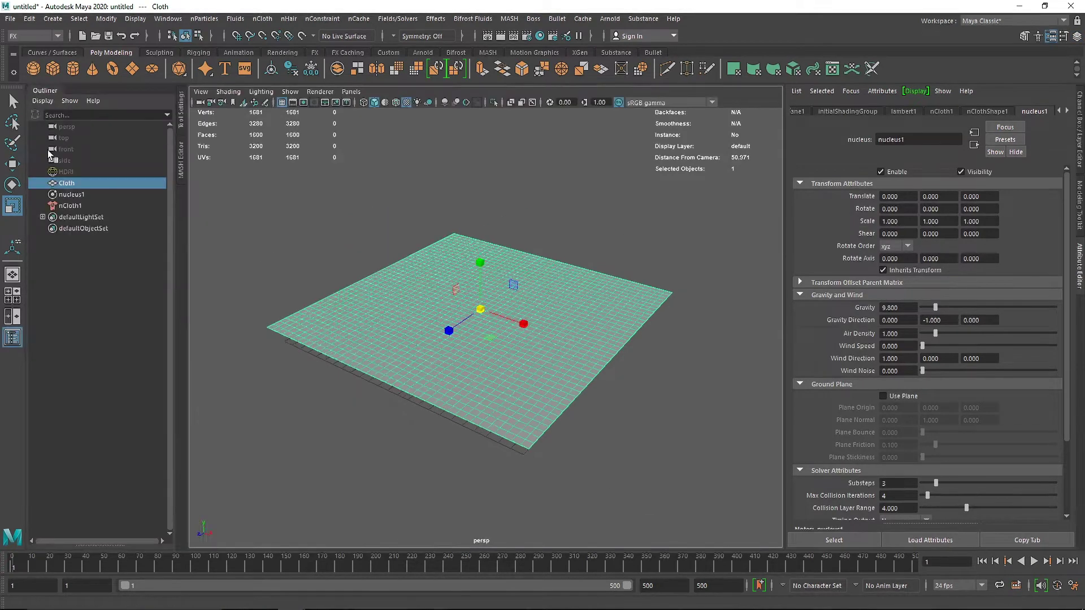
pyautogui.click(72, 194)
pyautogui.moveTo(947, 310); pyautogui.dragTo(830, 308)
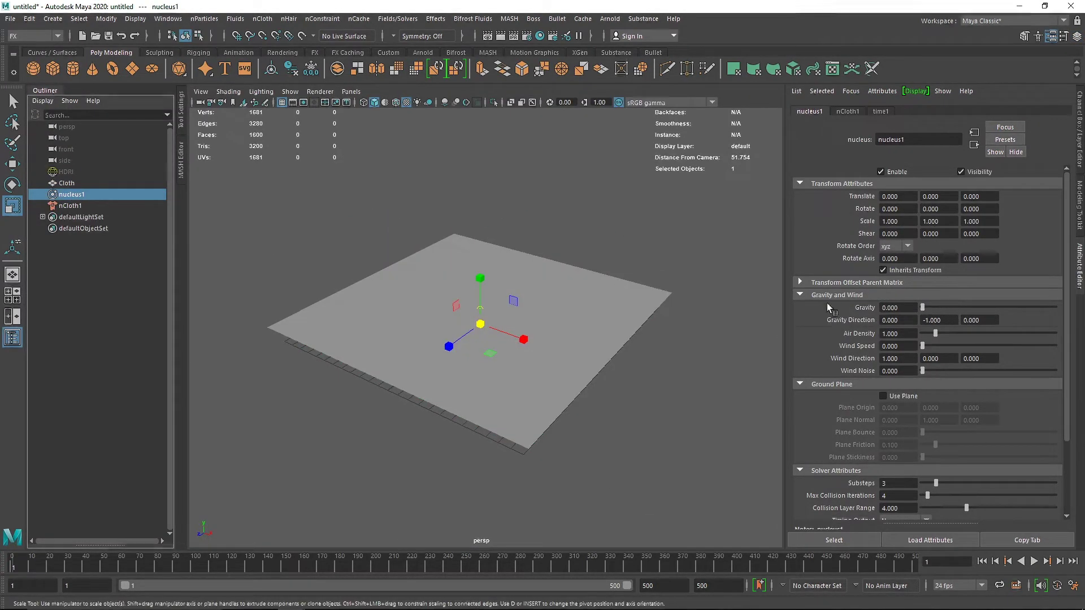
pyautogui.moveTo(906, 308); pyautogui.dragTo(765, 299)
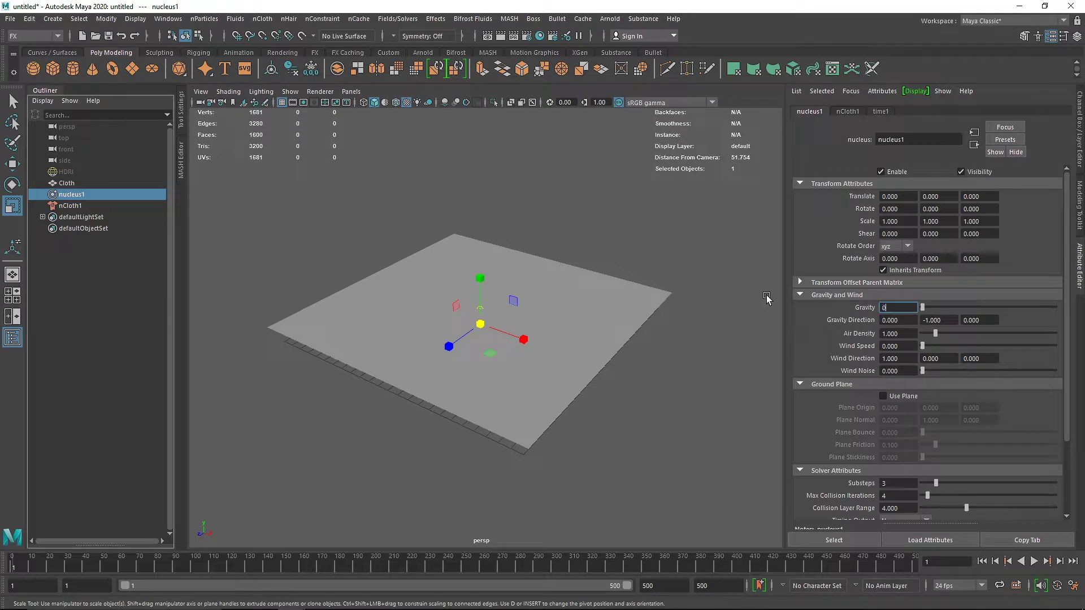
pyautogui.press('Return')
# Step: Play the simulation to confirm the cloth stays flat, then reselect the cloth
pyautogui.click(1035, 561)
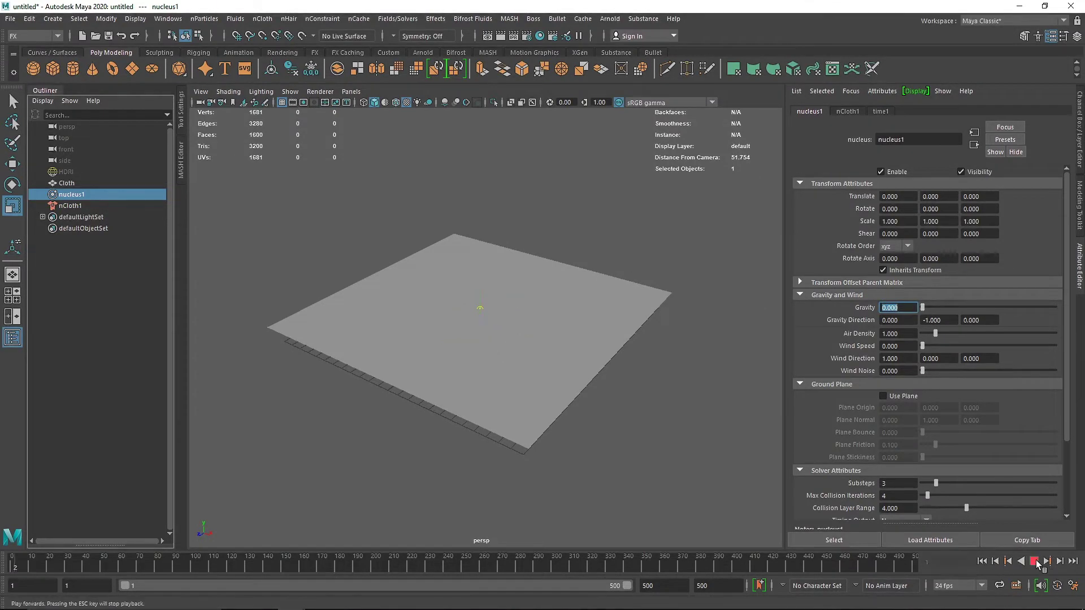
pyautogui.click(1036, 562)
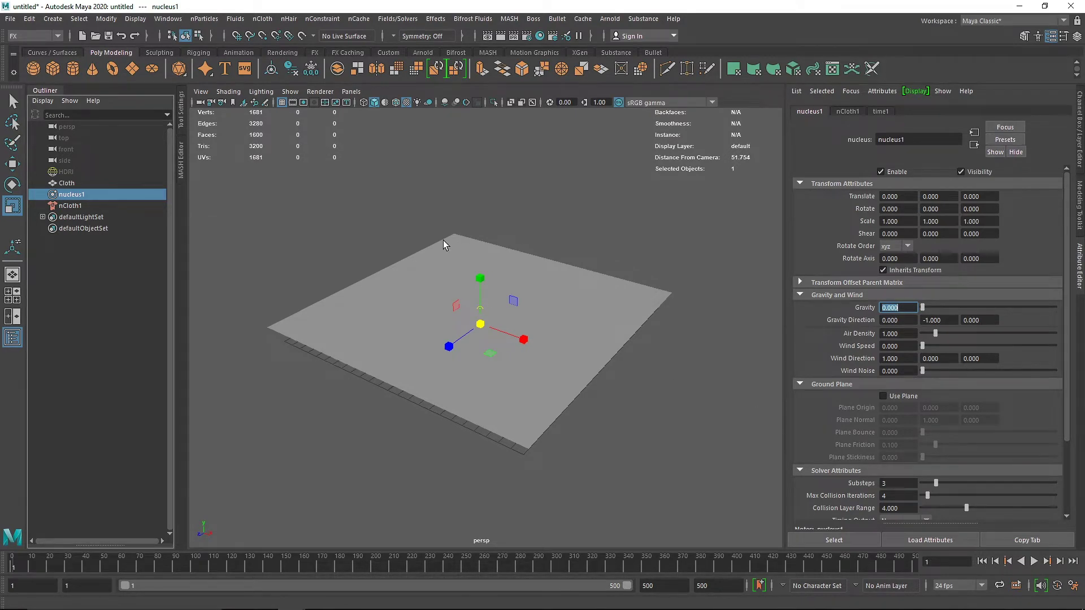
pyautogui.click(13, 338)
pyautogui.scroll(2, 483, 317)
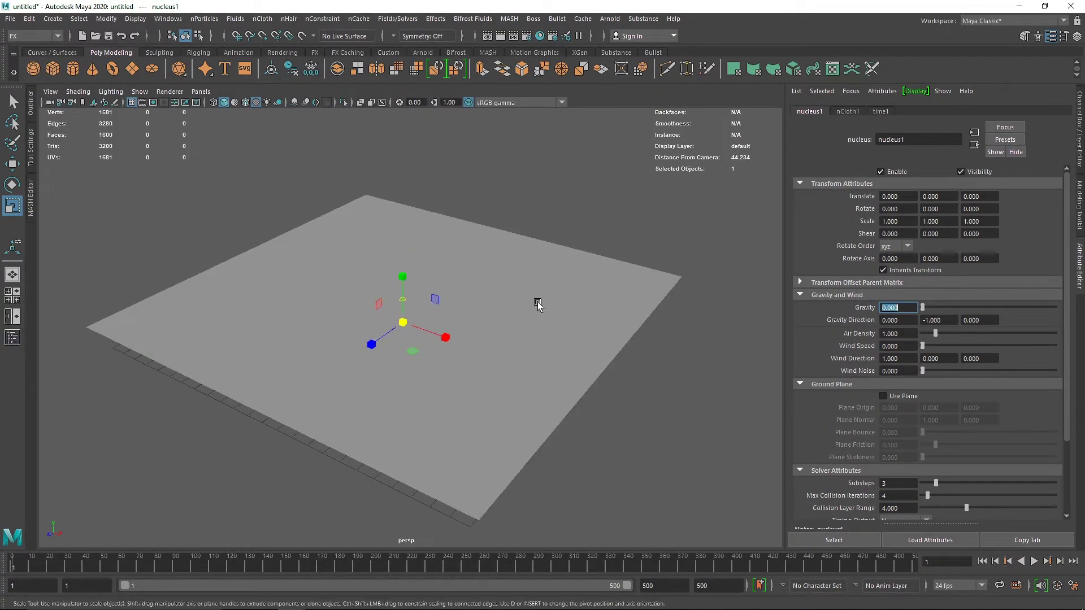
pyautogui.click(537, 305)
pyautogui.click(321, 19)
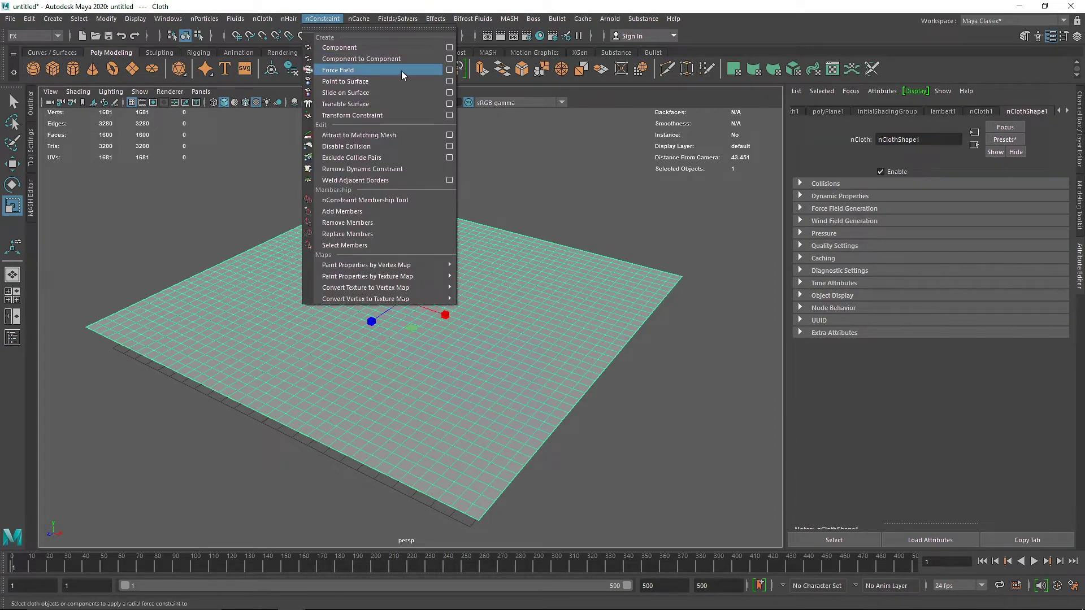
# Step: Add a Force Field nConstraint to the cloth and test it with a playback, then rewind
pyautogui.click(377, 71)
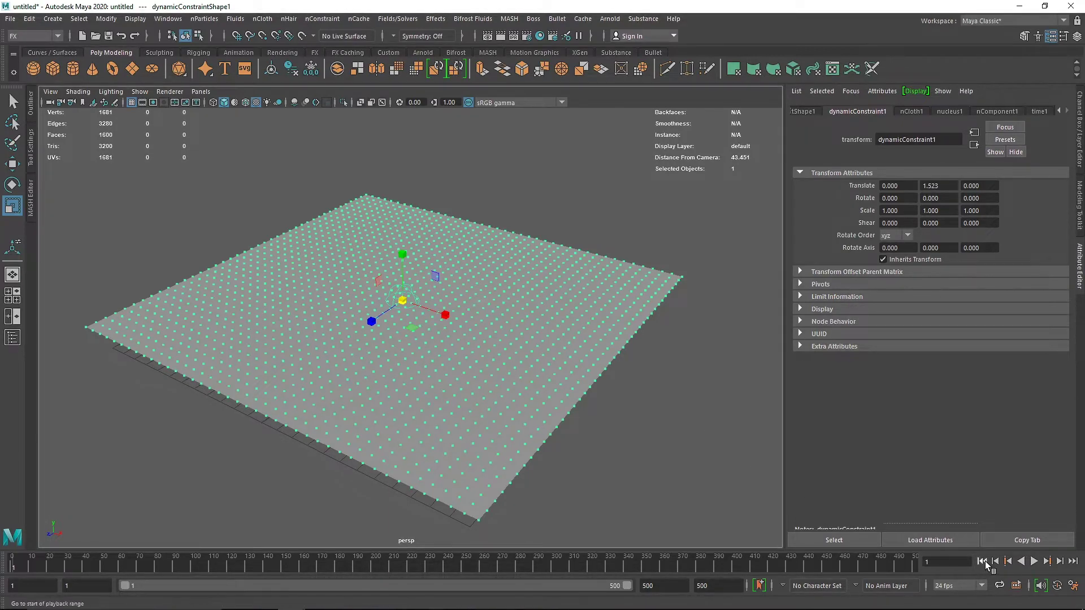
pyautogui.keyDown('alt'); pyautogui.moveTo(501, 350); pyautogui.dragTo(562, 304); pyautogui.keyUp('alt')
pyautogui.keyDown('alt'); pyautogui.moveTo(614, 301); pyautogui.dragTo(594, 317, button='middle'); pyautogui.keyUp('alt')
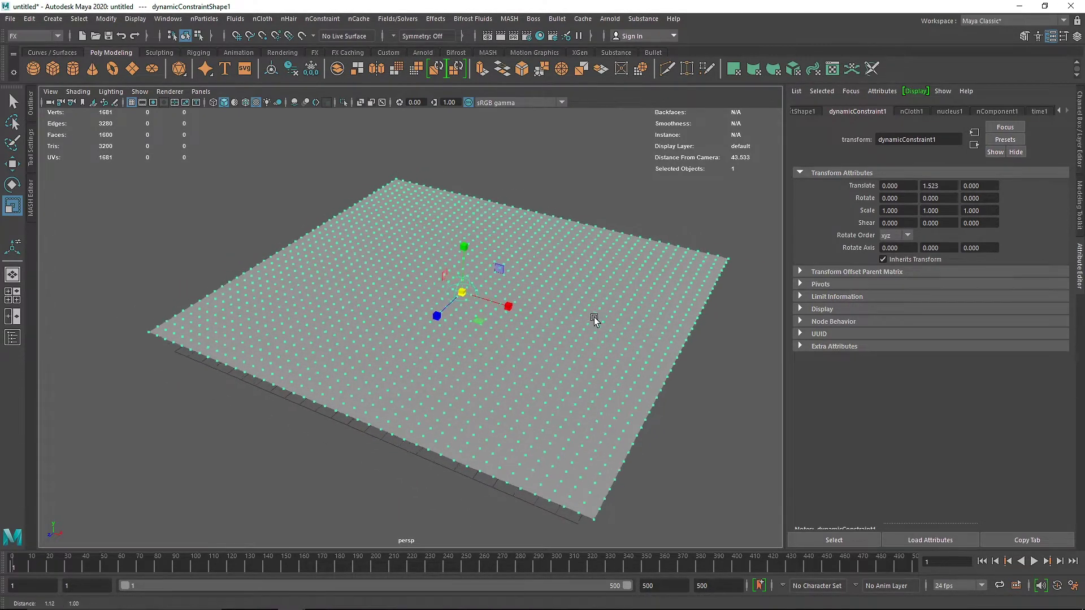
pyautogui.keyDown('alt'); pyautogui.moveTo(595, 317); pyautogui.dragTo(626, 278, button='right'); pyautogui.keyUp('alt')
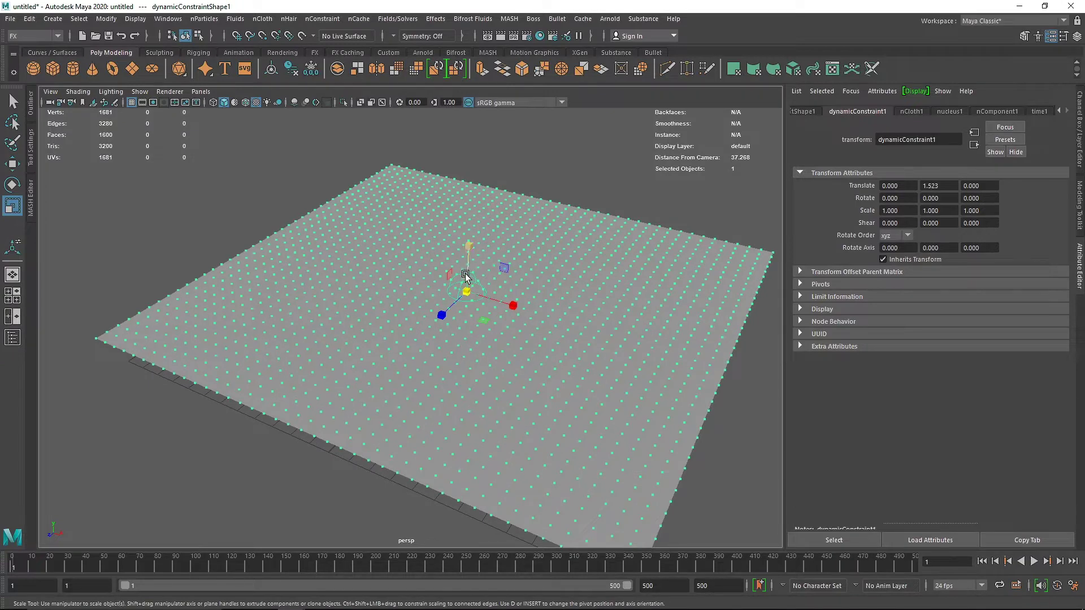
pyautogui.click(1034, 561)
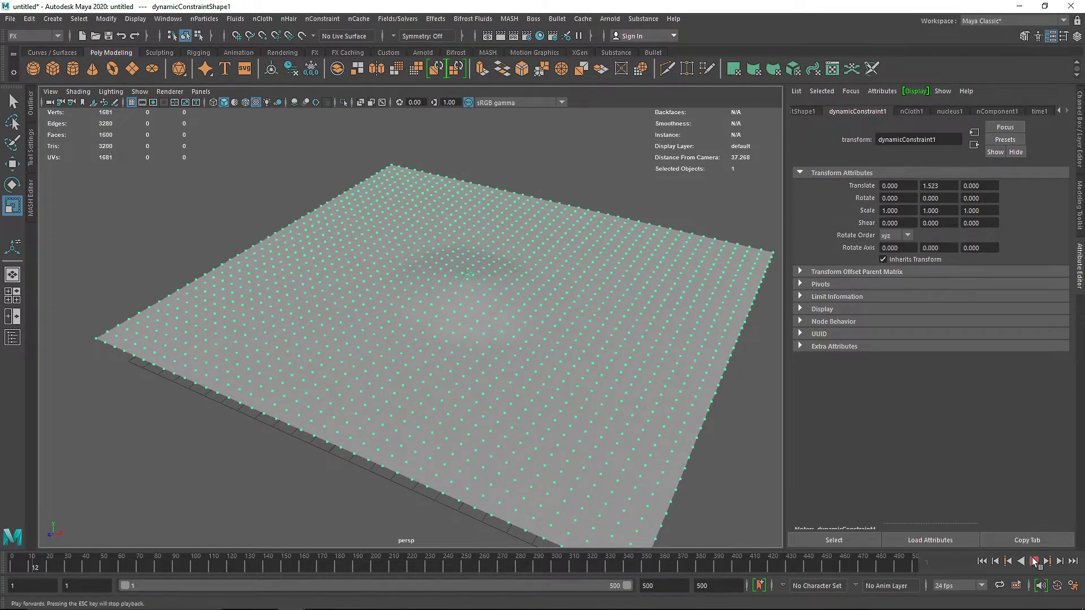
pyautogui.click(1034, 562)
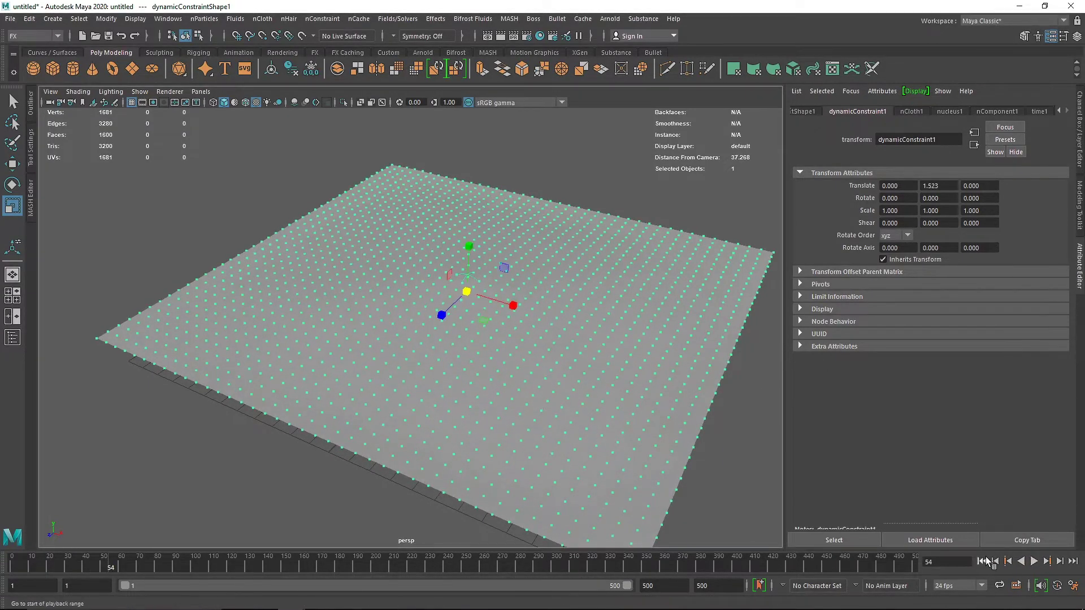
pyautogui.click(982, 561)
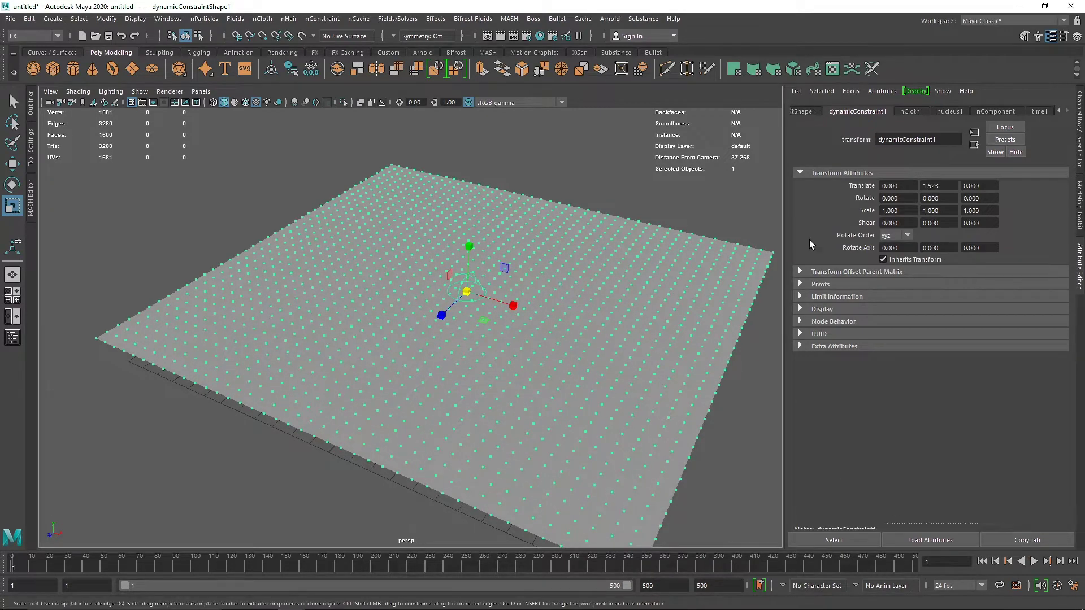
# Step: Set dynamicConstraint1's Scale X, Y and Z to 12
pyautogui.moveTo(904, 209); pyautogui.dragTo(871, 209)
pyautogui.write('12')
pyautogui.press('Tab')
pyautogui.write('12')
pyautogui.click(984, 210)
pyautogui.write('12')
pyautogui.click(927, 211)
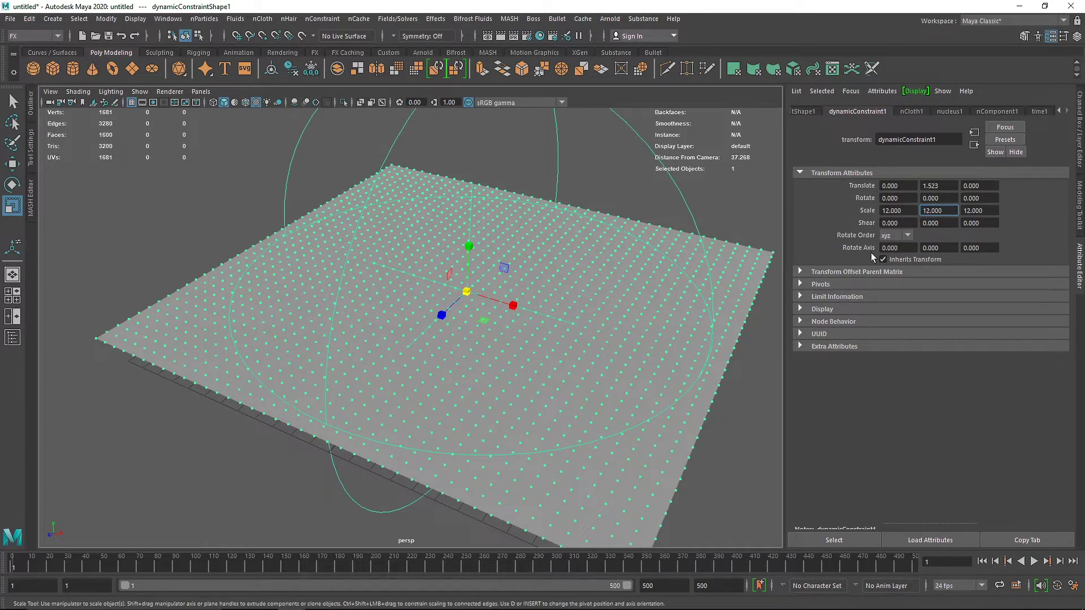
# Step: Change the constraint's scale to 13 on all three axes, then deselect it
pyautogui.doubleClick(899, 210)
pyautogui.write('13')
pyautogui.press('Tab')
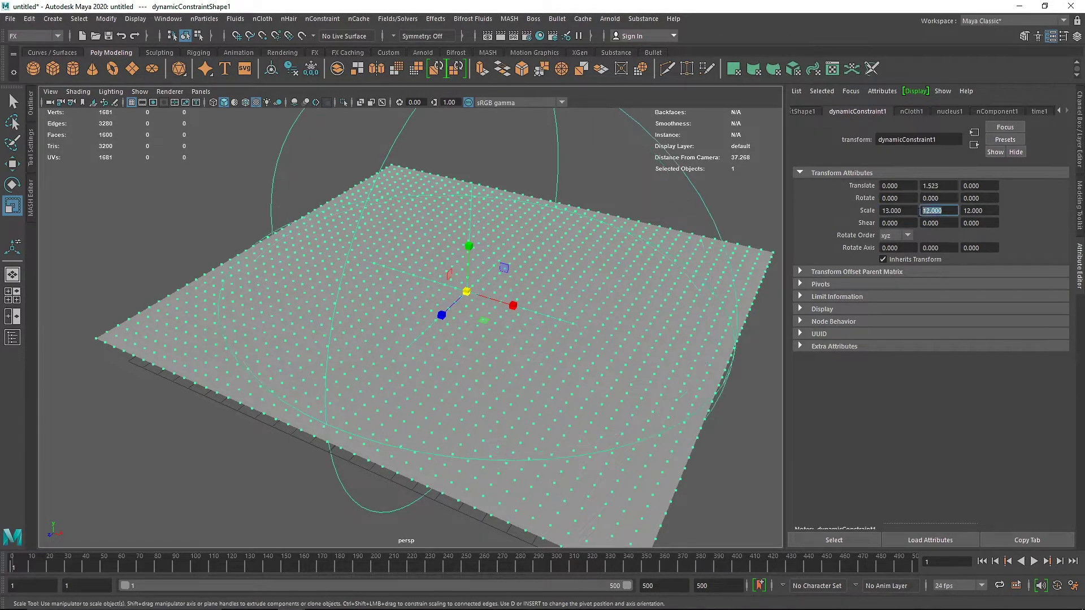
pyautogui.write('13')
pyautogui.press('Tab')
pyautogui.write('13')
pyautogui.click(934, 198)
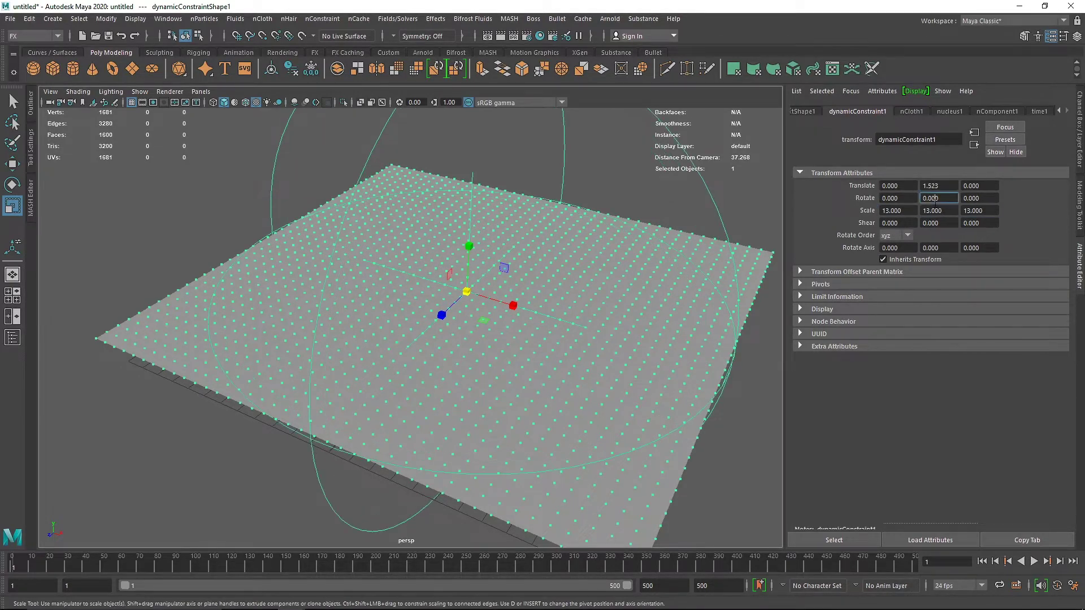
pyautogui.click(690, 181)
pyautogui.keyDown('alt'); pyautogui.moveTo(690, 181); pyautogui.dragTo(591, 238, button='right'); pyautogui.keyUp('alt')
pyautogui.keyDown('alt'); pyautogui.moveTo(590, 239); pyautogui.dragTo(557, 253, button='middle'); pyautogui.keyUp('alt')
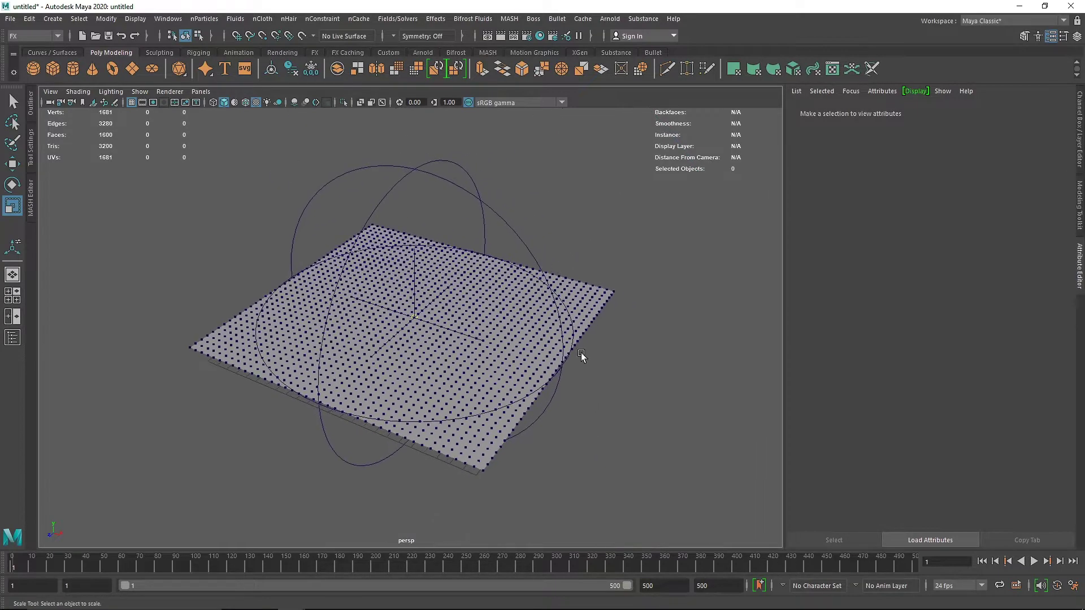
# Step: Play the force-field simulation to see the folds, then rewind to the first frame
pyautogui.keyDown('alt'); pyautogui.moveTo(581, 356); pyautogui.dragTo(551, 307); pyautogui.keyUp('alt')
pyautogui.click(1033, 561)
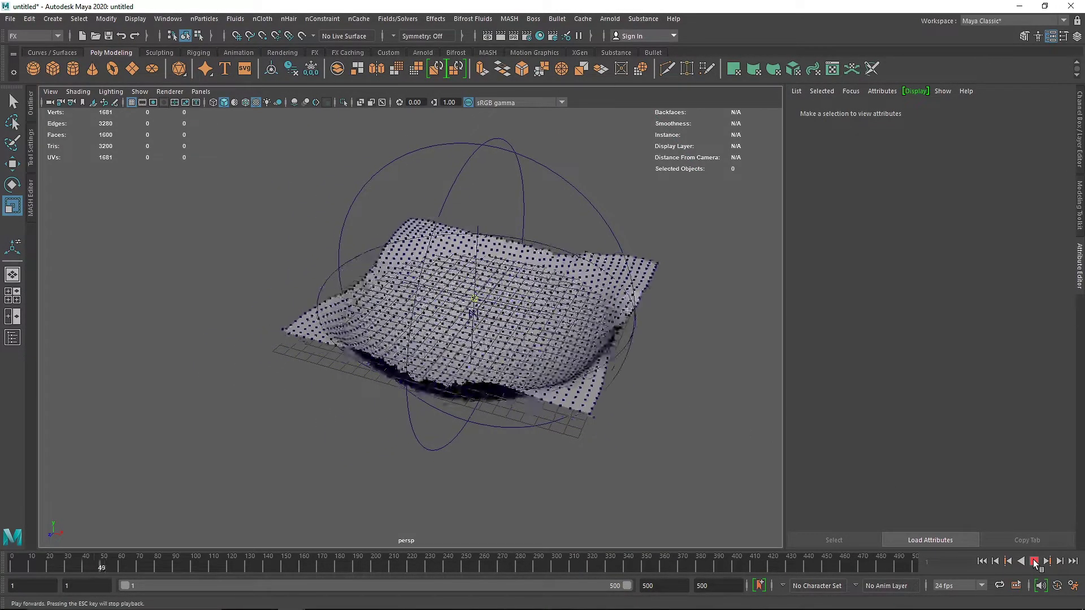
pyautogui.click(1034, 562)
pyautogui.click(982, 562)
pyautogui.scroll(2, 584, 245)
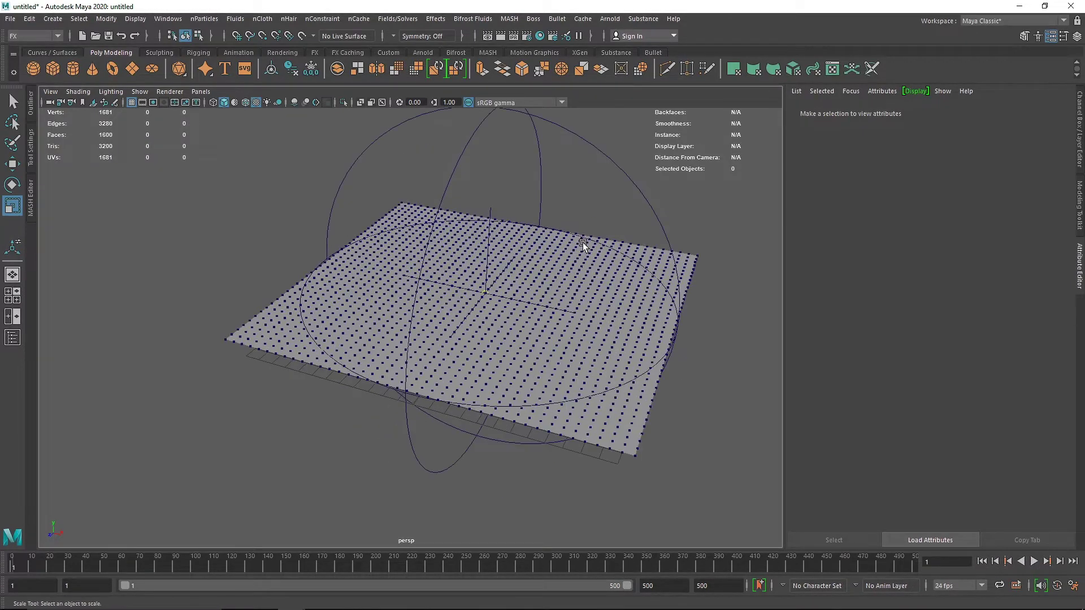
pyautogui.keyDown('alt'); pyautogui.moveTo(583, 245); pyautogui.dragTo(554, 292, button='middle'); pyautogui.keyUp('alt')
pyautogui.keyDown('alt'); pyautogui.moveTo(554, 290); pyautogui.dragTo(552, 270); pyautogui.keyUp('alt')
pyautogui.moveTo(539, 211); pyautogui.dragTo(416, 310)
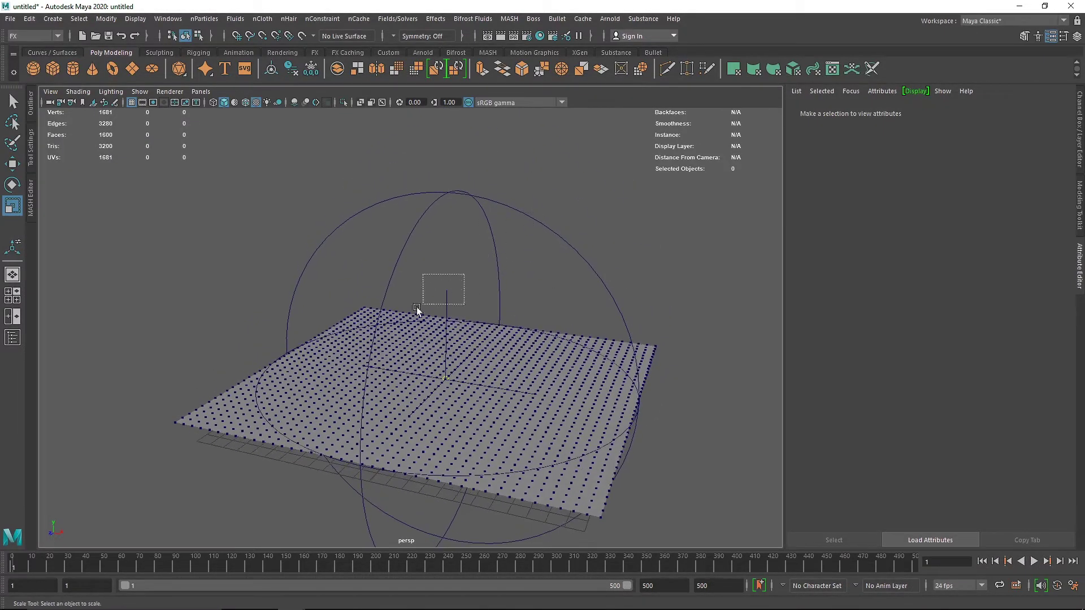
pyautogui.moveTo(531, 188); pyautogui.dragTo(414, 259)
# Step: Select dynamicConstraint1 in the Outliner and move it slightly upward
pyautogui.click(31, 107)
pyautogui.click(80, 219)
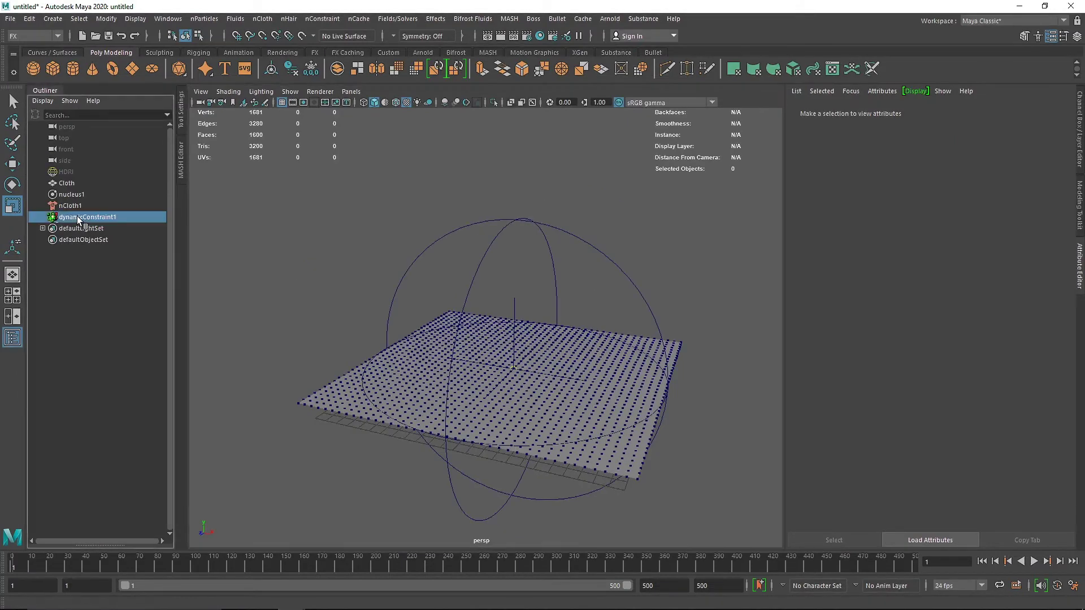
pyautogui.press('w')
pyautogui.moveTo(524, 349); pyautogui.dragTo(515, 326)
pyautogui.scroll(5, 516, 333)
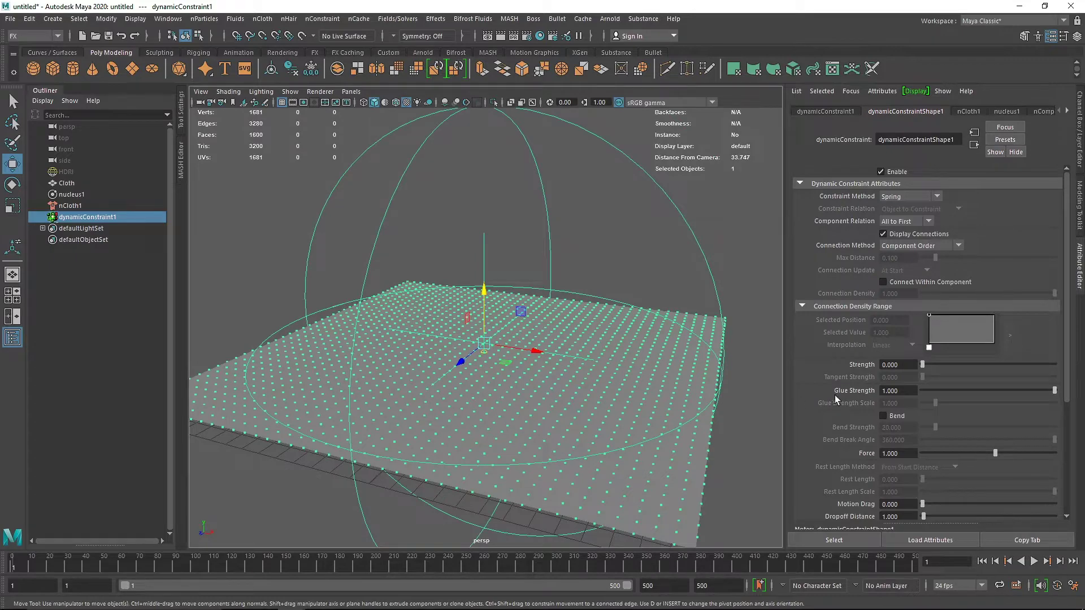
pyautogui.scroll(-2, 835, 395)
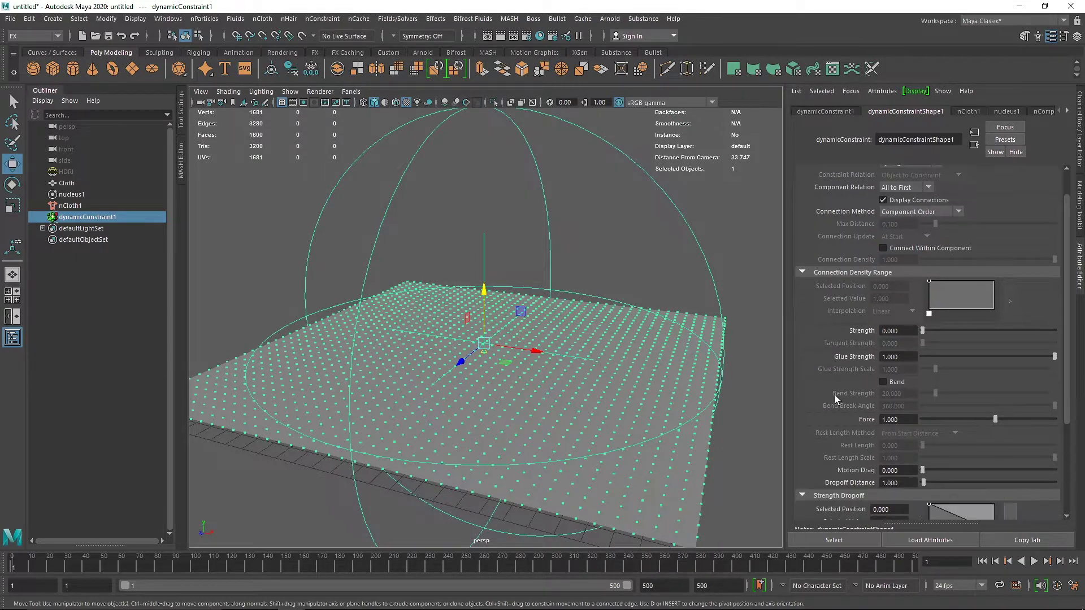
pyautogui.click(12, 338)
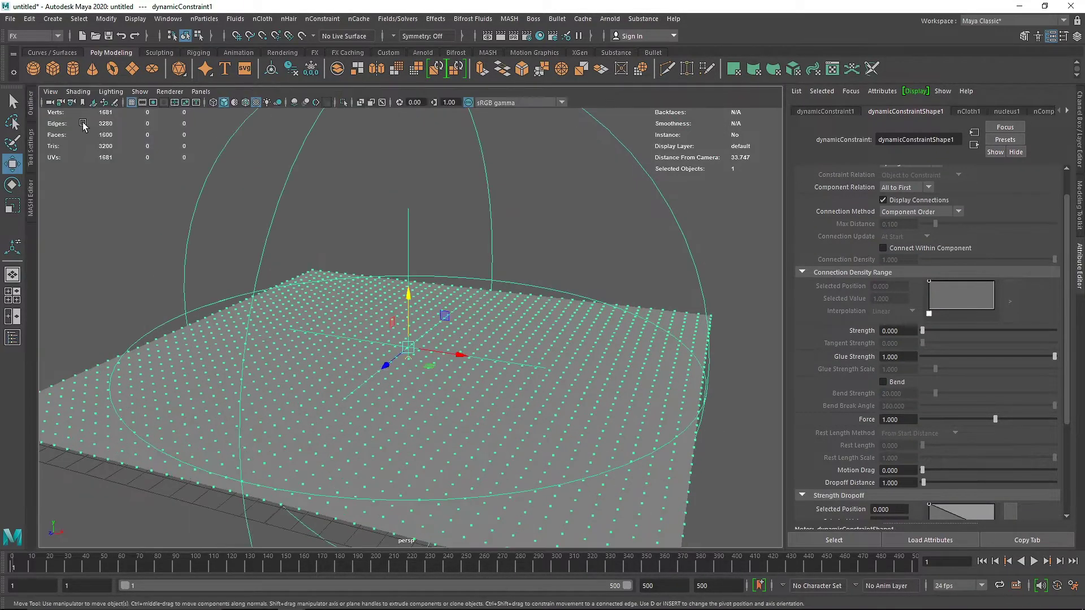
# Step: Set the constraint's Motion Drag to 1 and play the simulation
pyautogui.moveTo(898, 332); pyautogui.dragTo(836, 330)
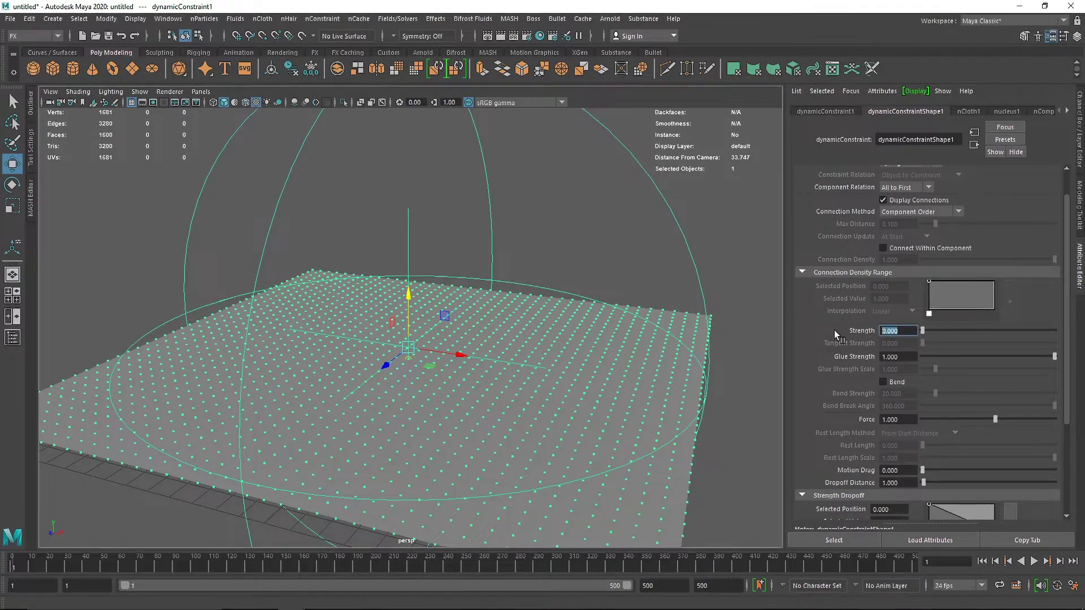
pyautogui.moveTo(895, 357); pyautogui.dragTo(851, 353)
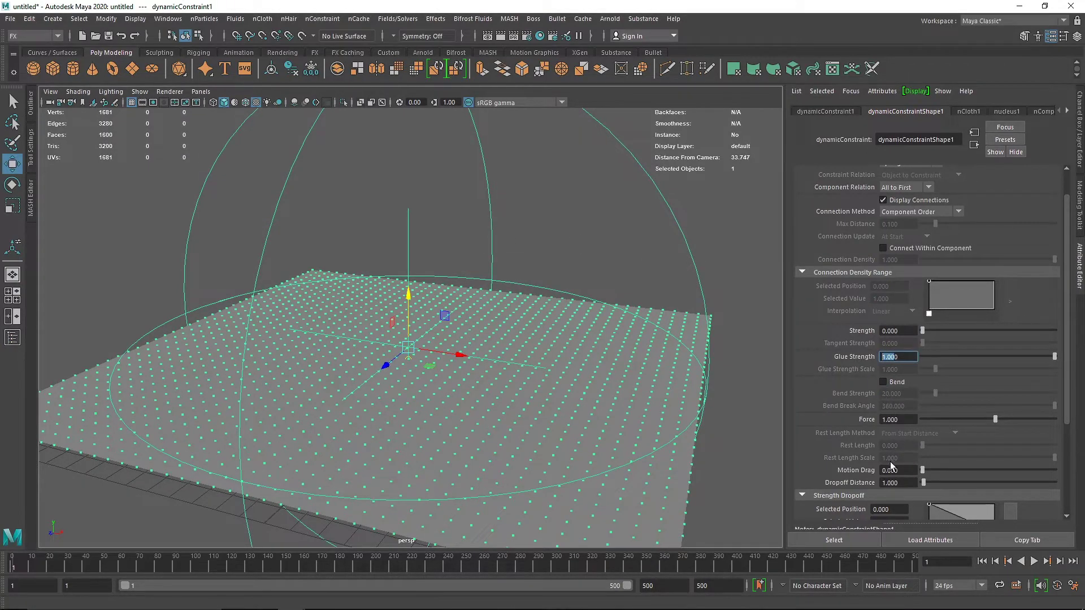
pyautogui.click(897, 471)
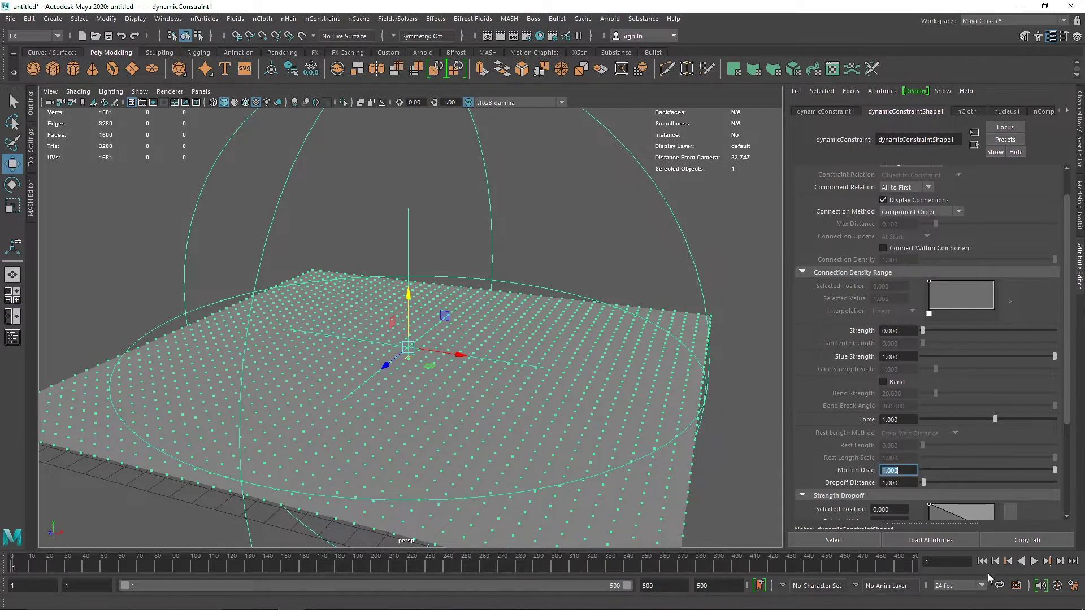
pyautogui.click(1034, 561)
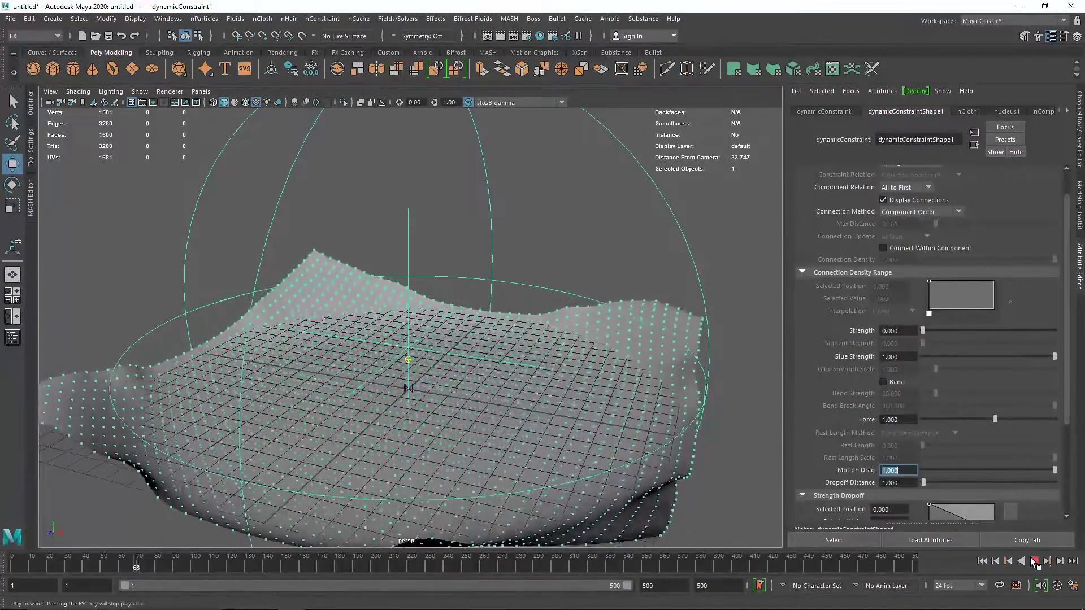
# Step: Replay the simulation with Motion Drag 0, then again with Motion Drag 1
pyautogui.write('0')
pyautogui.press('Return')
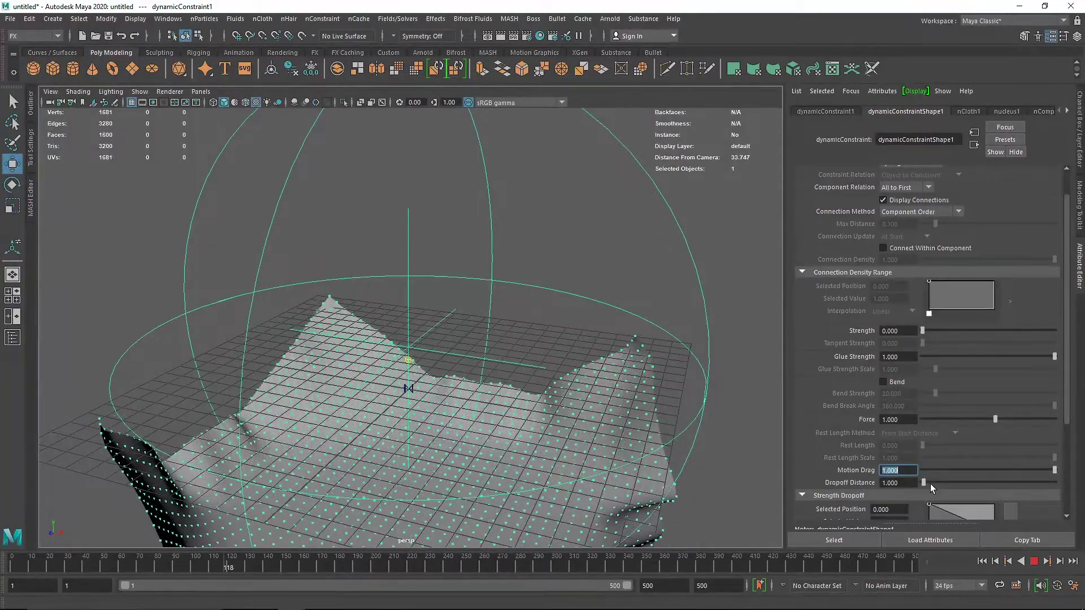
pyautogui.click(982, 561)
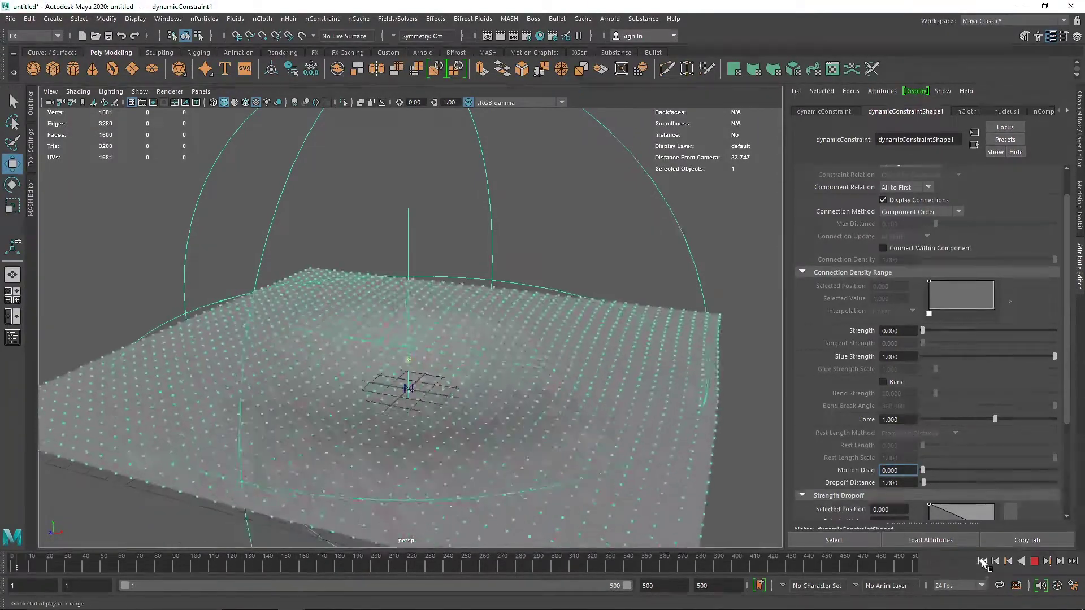
pyautogui.doubleClick(892, 471)
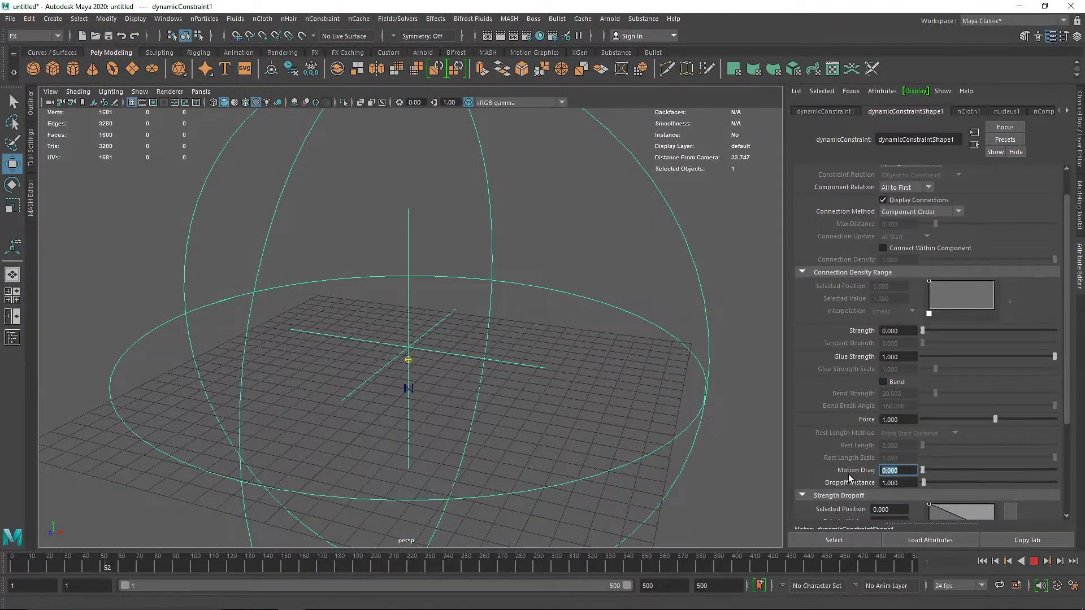
pyautogui.write('1')
pyautogui.press('Return')
pyautogui.click(982, 561)
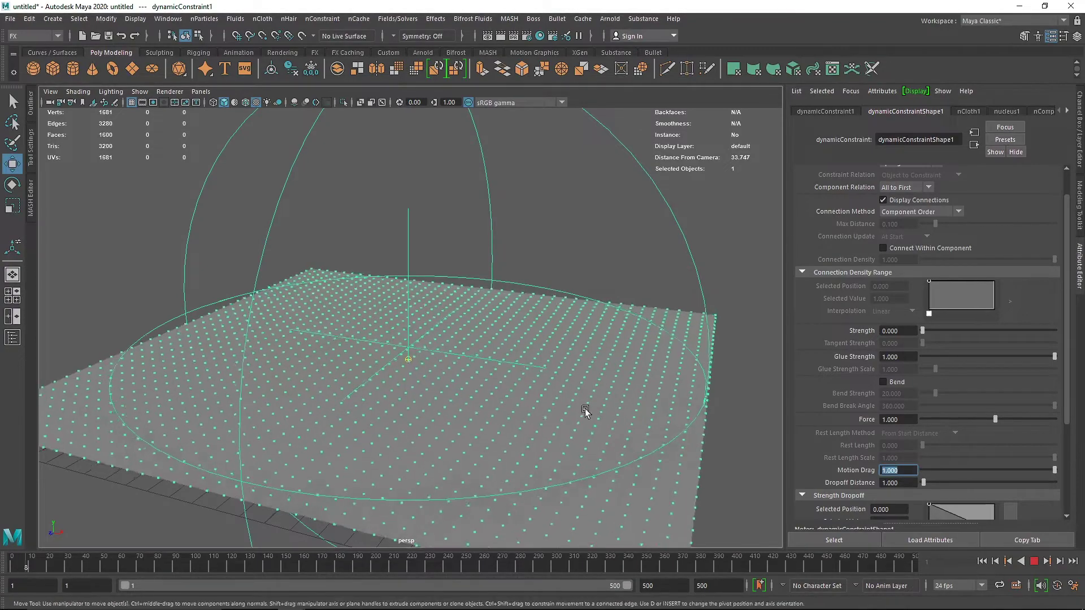
pyautogui.click(1035, 561)
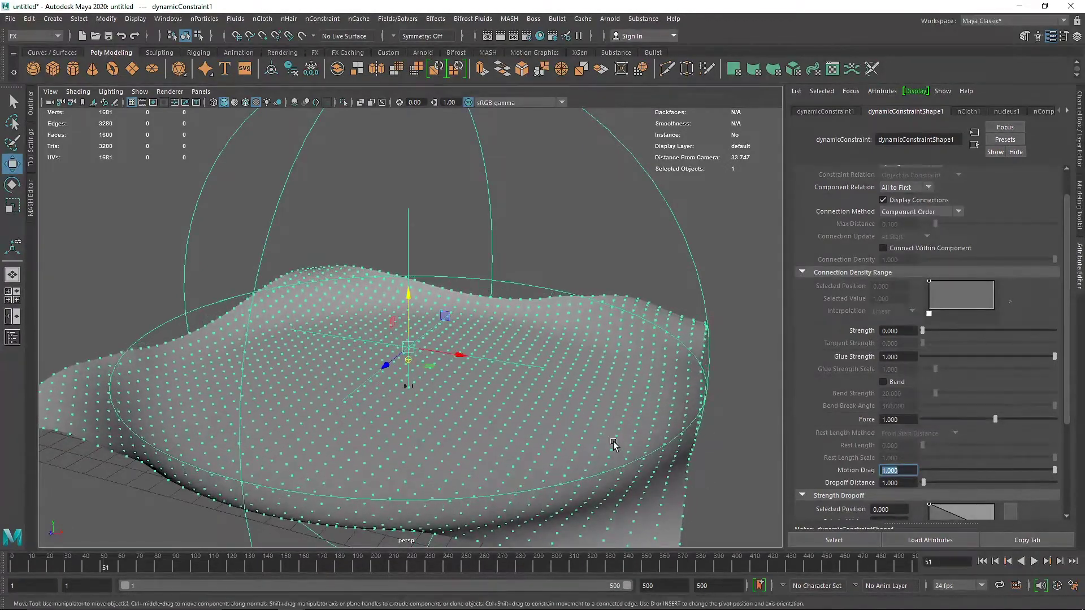
pyautogui.scroll(-3, 613, 443)
pyautogui.keyDown('alt'); pyautogui.moveTo(600, 411); pyautogui.dragTo(582, 405, button='middle'); pyautogui.keyUp('alt')
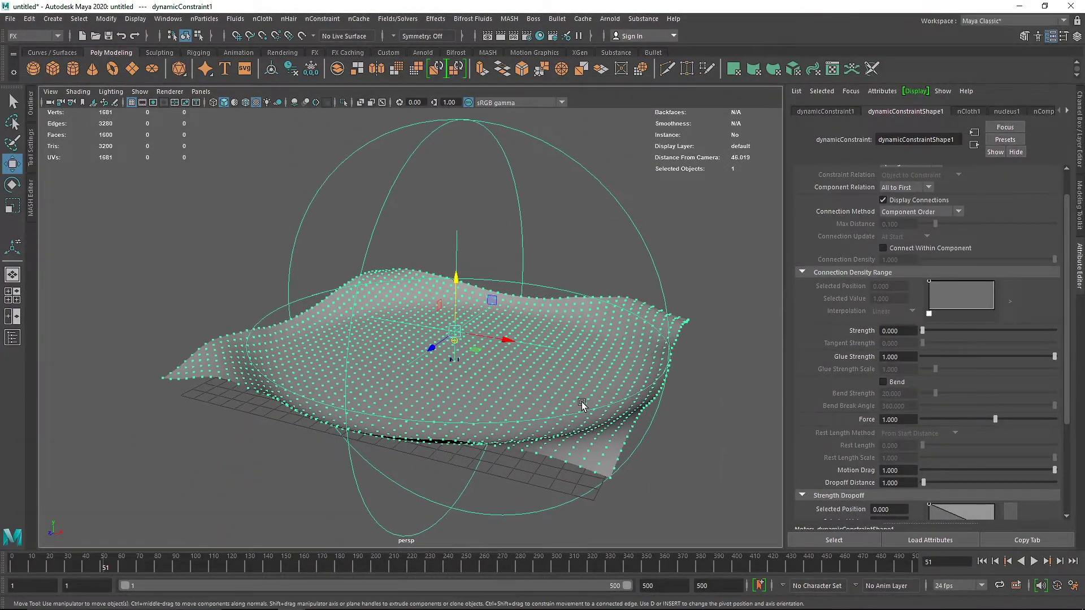
pyautogui.moveTo(582, 405)
pyautogui.keyDown('alt'); pyautogui.mouseDown()
pyautogui.moveTo(547, 416)
pyautogui.moveTo(594, 403)
pyautogui.mouseUp(); pyautogui.keyUp('alt')
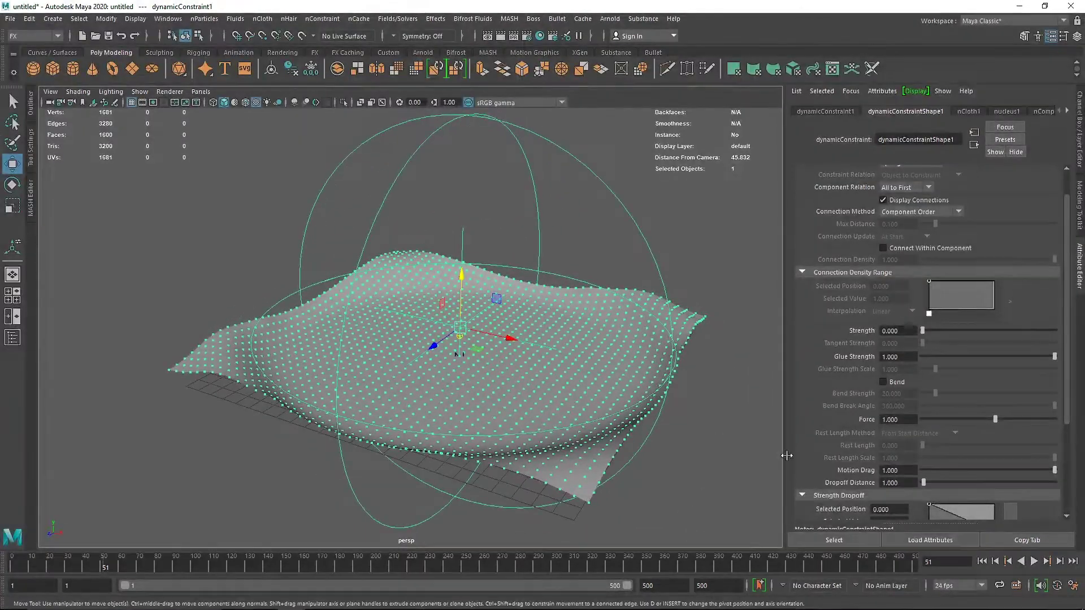
# Step: Set Motion Drag to 2, play, and stop at frame 59 to inspect the cloth
pyautogui.moveTo(901, 470); pyautogui.dragTo(870, 469)
pyautogui.write('2')
pyautogui.press('Return')
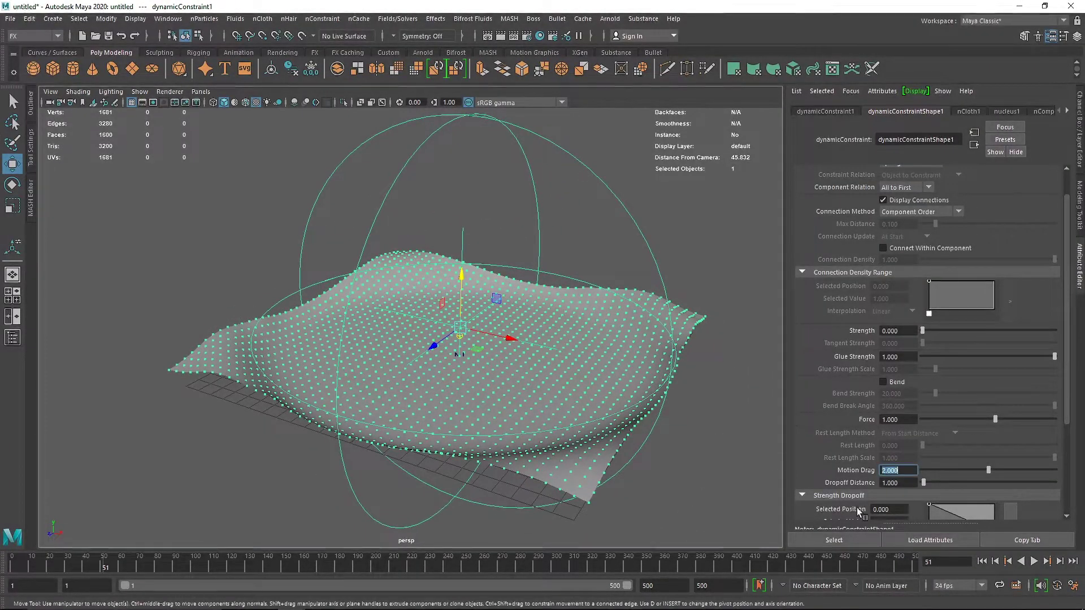
pyautogui.click(1033, 562)
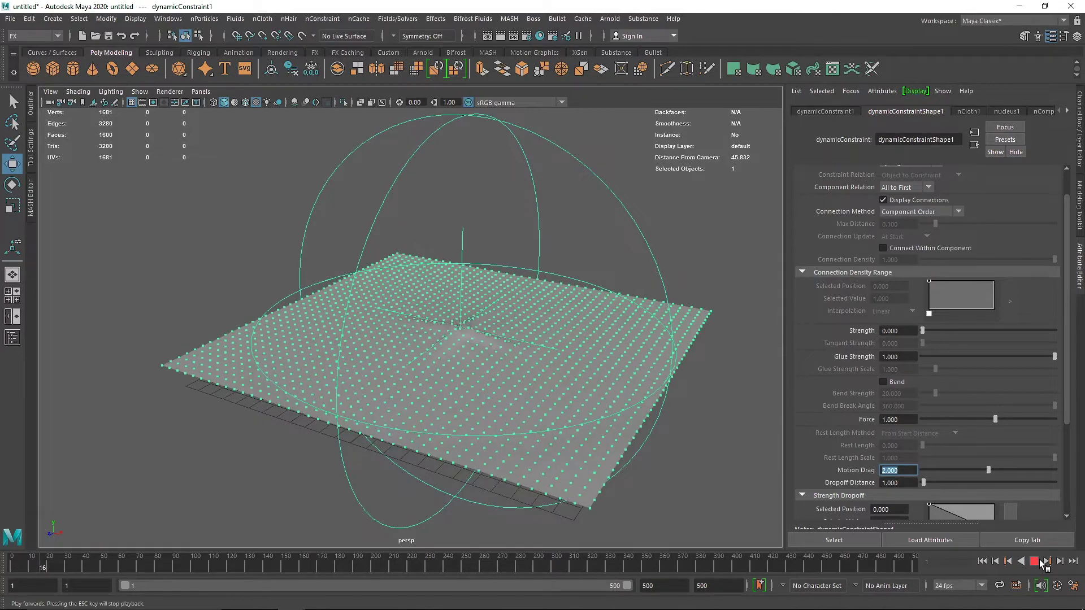
pyautogui.click(1042, 561)
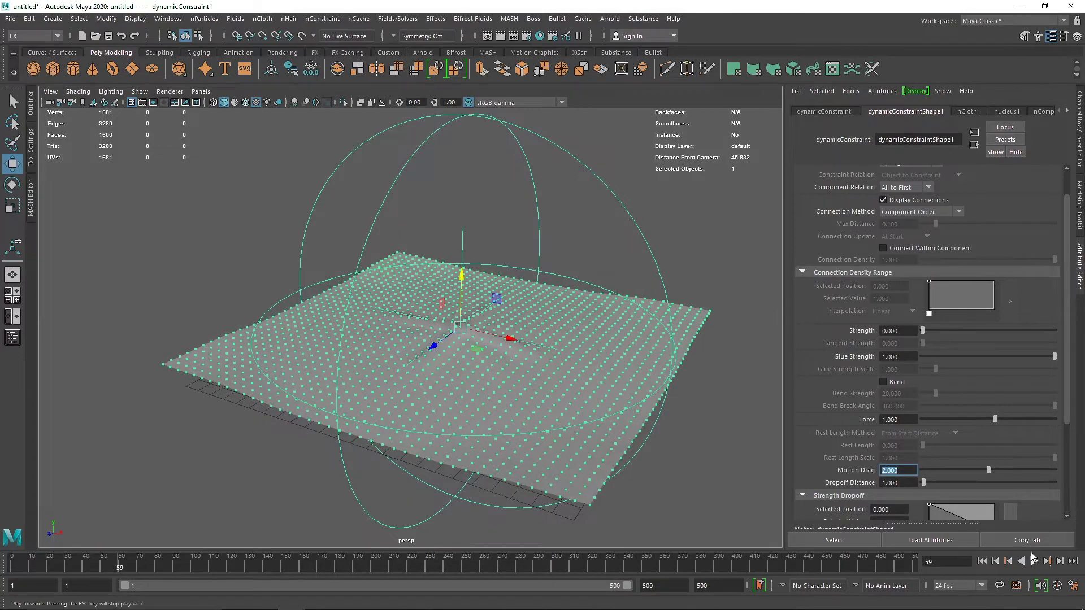
pyautogui.keyDown('alt'); pyautogui.moveTo(526, 435); pyautogui.dragTo(555, 431); pyautogui.keyUp('alt')
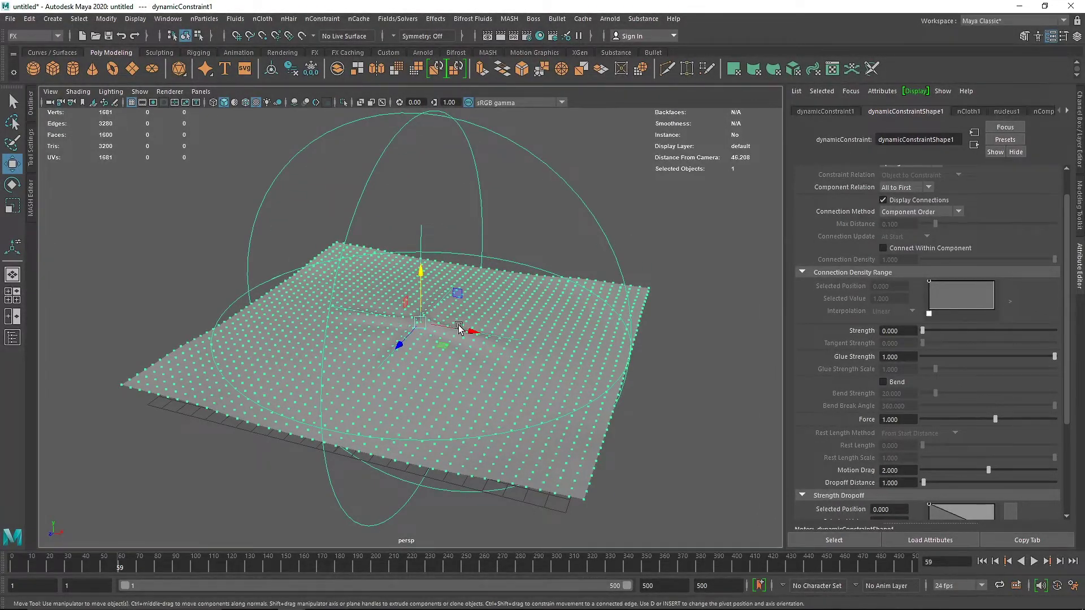
# Step: Change dynamicConstraint1's Dropoff Distance to 2 in the Attribute Editor
pyautogui.keyDown('alt'); pyautogui.moveTo(651, 417); pyautogui.dragTo(661, 412); pyautogui.keyUp('alt')
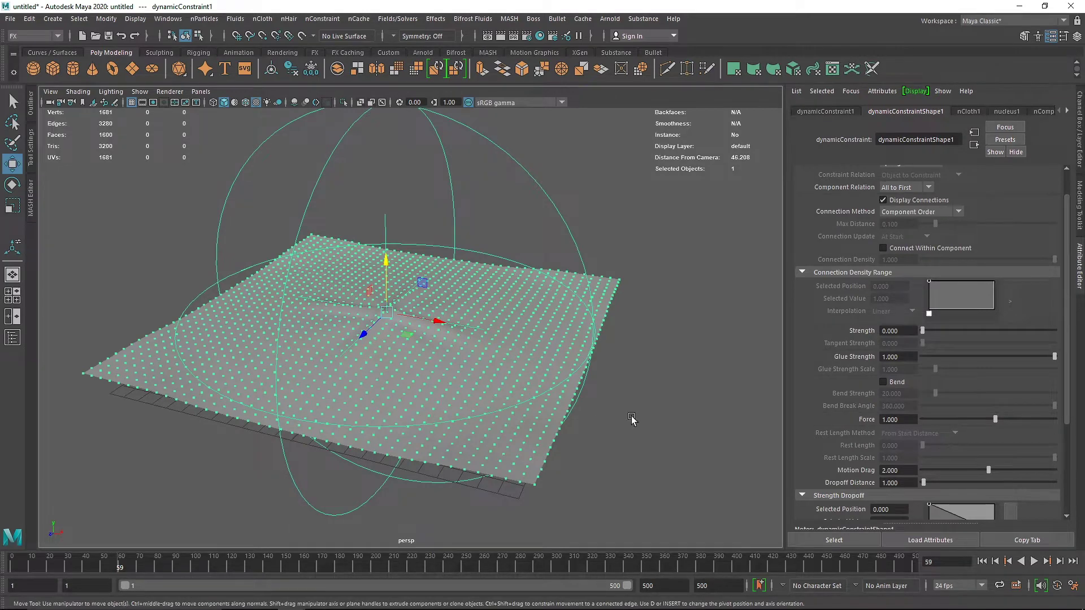
pyautogui.moveTo(906, 483); pyautogui.dragTo(834, 483)
pyautogui.write('2')
pyautogui.press('Return')
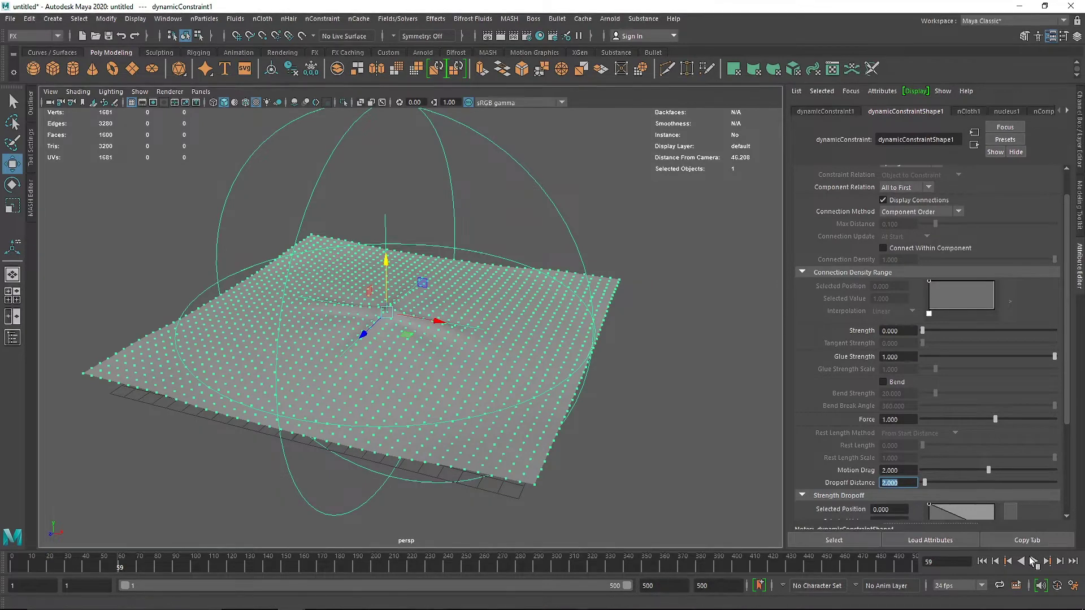
pyautogui.keyDown('alt'); pyautogui.moveTo(633, 360); pyautogui.dragTo(567, 358, button='middle'); pyautogui.keyUp('alt')
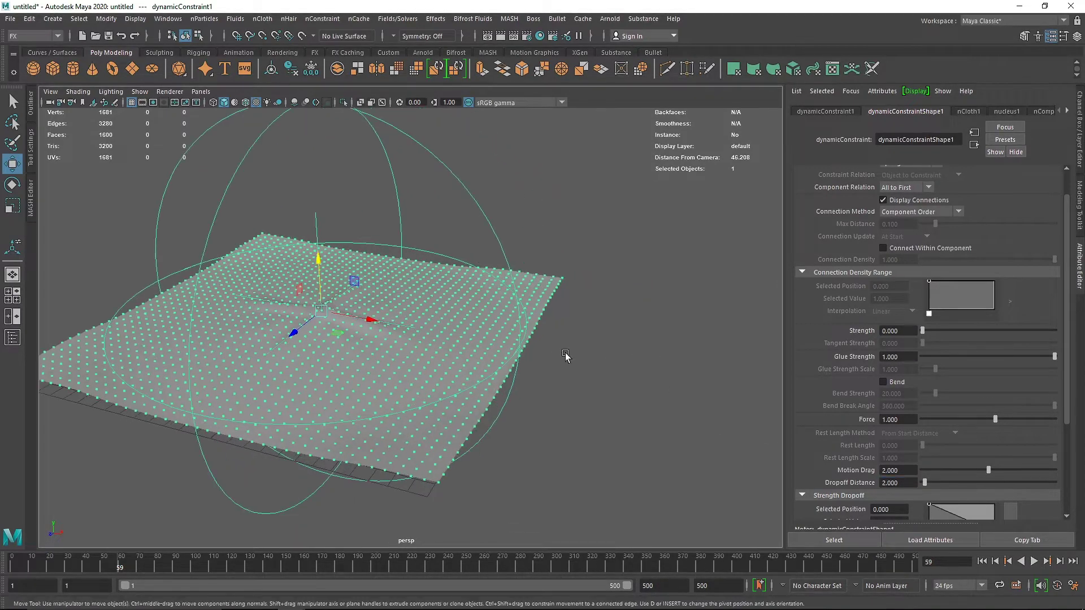
# Step: Create a new polygon plane, move it right of the cloth and scale it up
pyautogui.click(132, 69)
pyautogui.scroll(-3, 399, 370)
pyautogui.moveTo(407, 345); pyautogui.dragTo(797, 430)
pyautogui.press('r')
pyautogui.keyDown('alt'); pyautogui.moveTo(639, 391); pyautogui.dragTo(539, 380, button='middle'); pyautogui.keyUp('alt')
pyautogui.keyDown('alt'); pyautogui.moveTo(538, 377); pyautogui.dragTo(541, 408); pyautogui.keyUp('alt')
# Step: Assign a new aiStandardSurface material to the new plane
pyautogui.rightClick(622, 367)
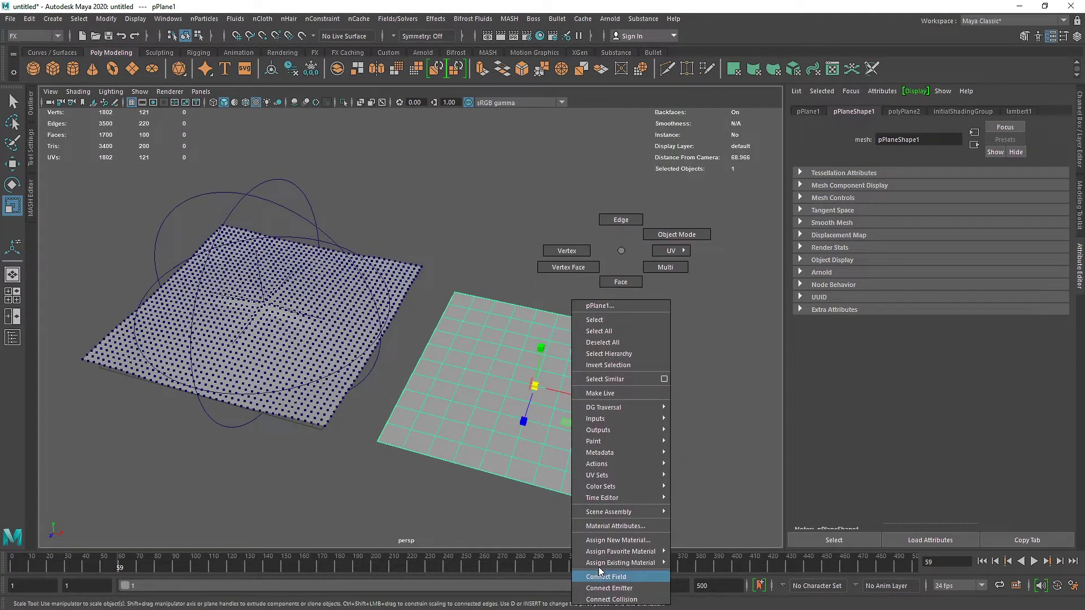
pyautogui.click(610, 541)
pyautogui.click(470, 247)
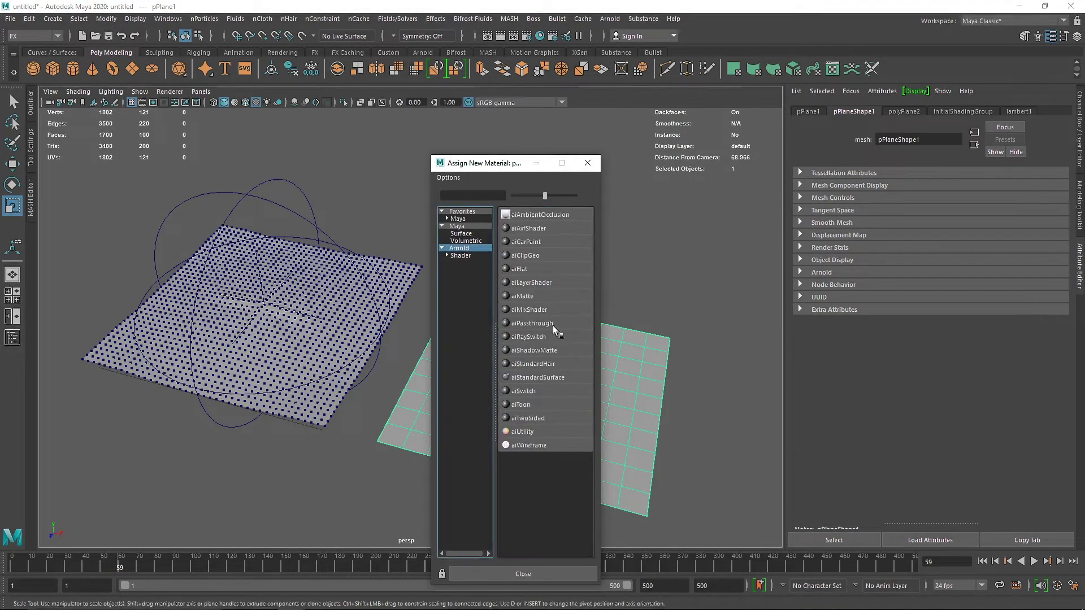
pyautogui.click(550, 375)
pyautogui.moveTo(1016, 243); pyautogui.dragTo(1041, 243)
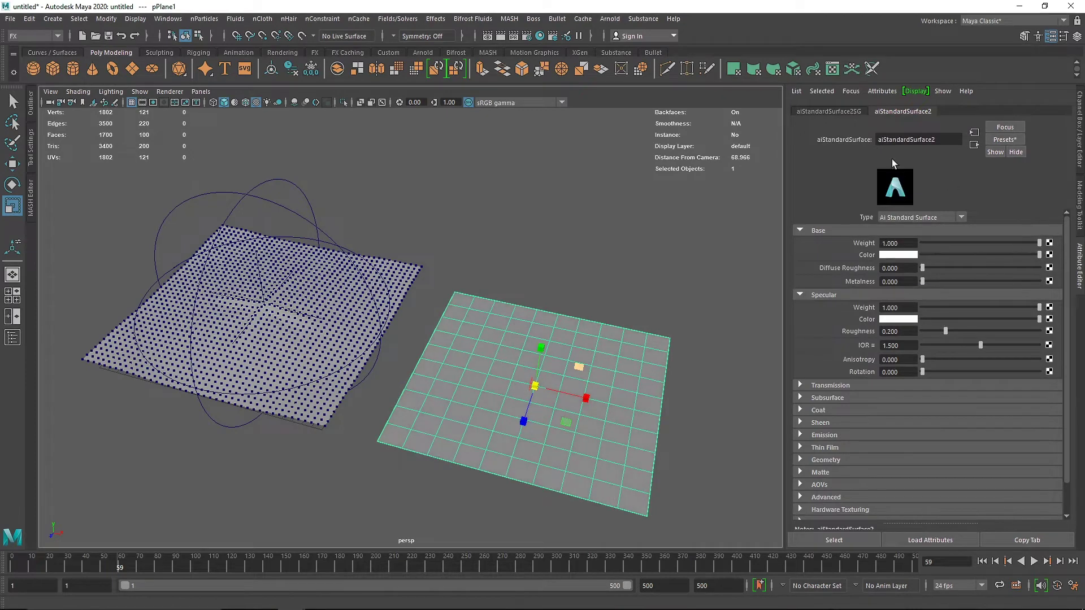
# Step: Map an aiRampRgb ramp texture onto the material through Create Render Node
pyautogui.click(1049, 255)
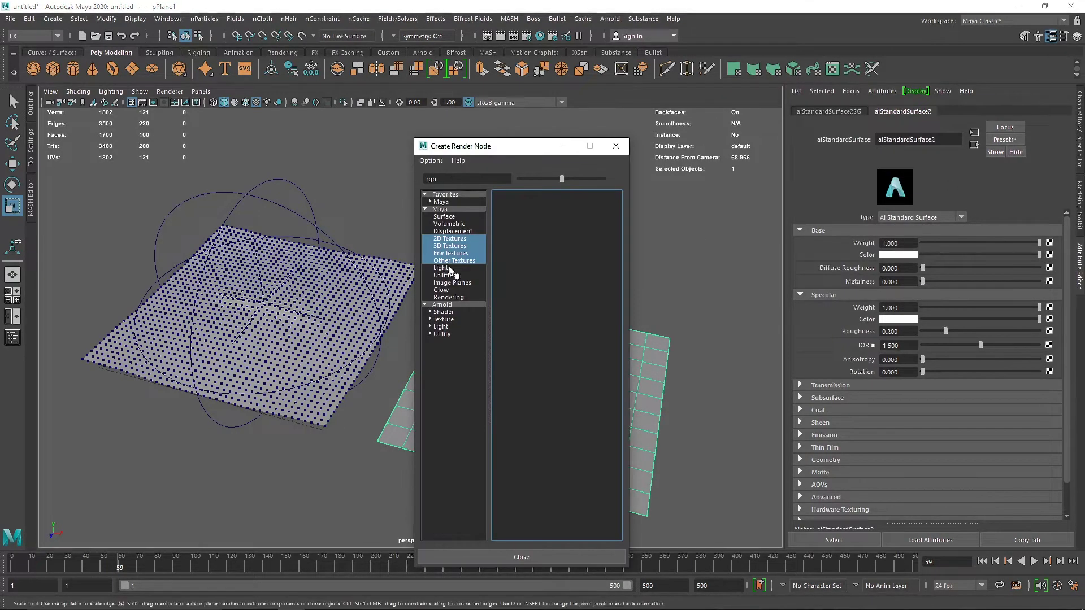
pyautogui.press('BackSpace')
pyautogui.press('BackSpace')
pyautogui.write('gb')
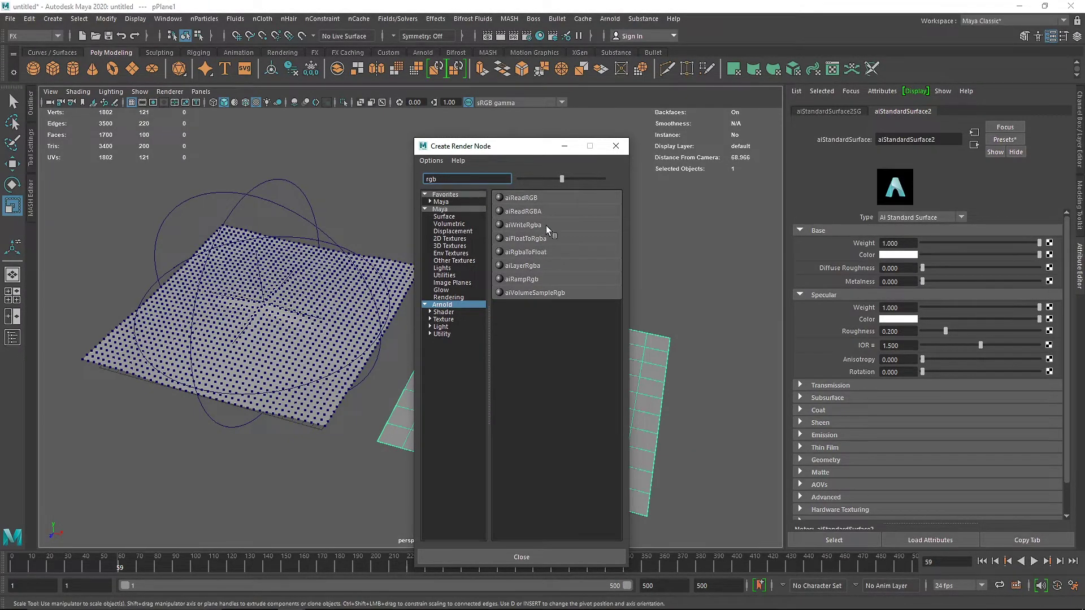
pyautogui.click(529, 280)
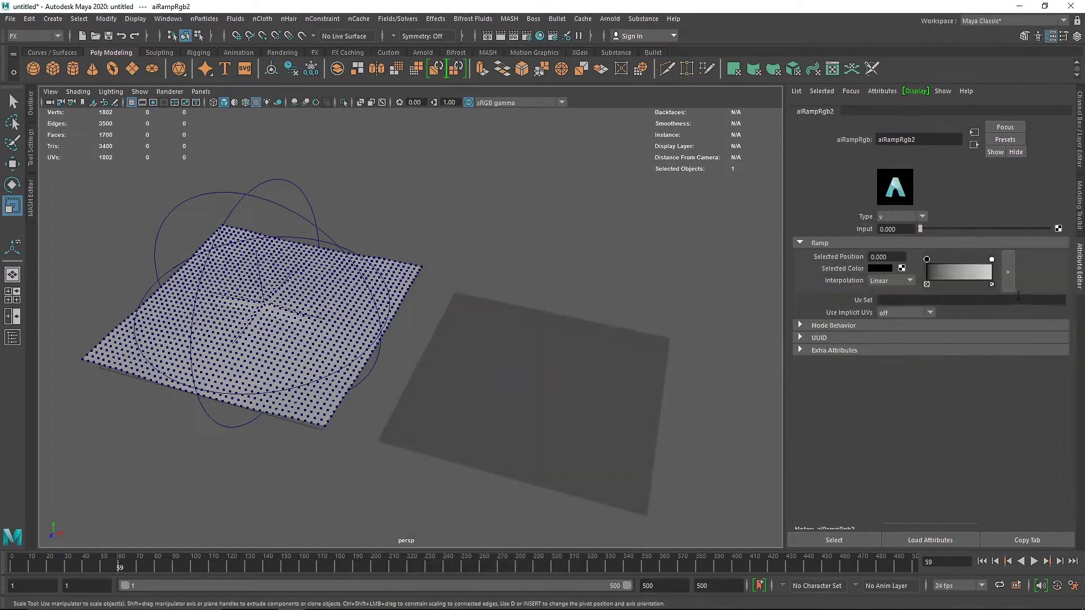
# Step: Make the ramp circular and start an interactive Arnold render
pyautogui.click(900, 217)
pyautogui.click(897, 286)
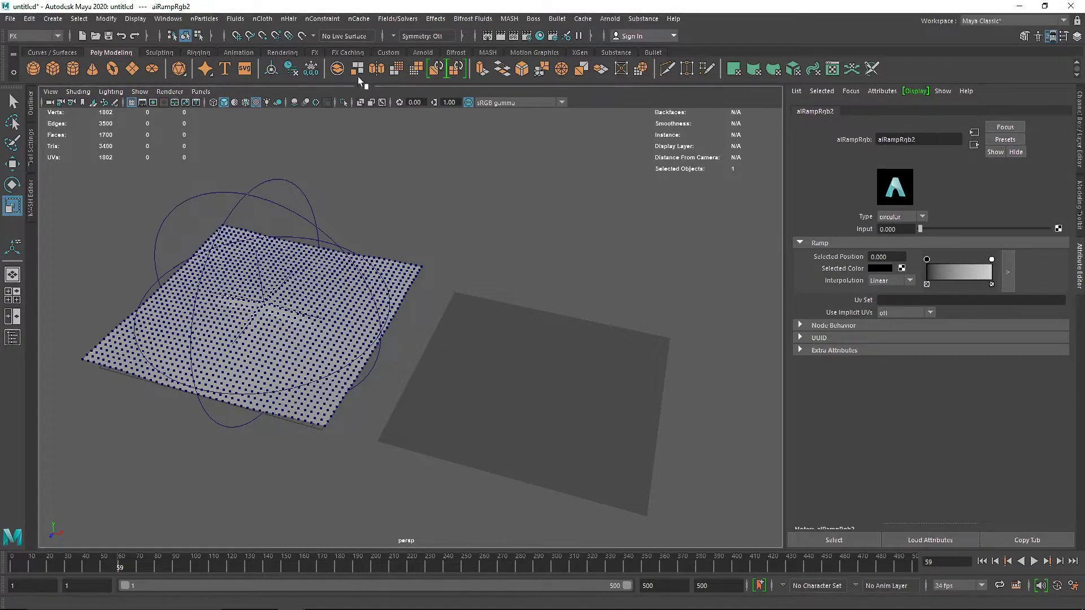
pyautogui.click(423, 52)
pyautogui.click(426, 68)
# Step: Open the plane's aiRampRgb2 and place the white stop at 0 and the black stop at 1
pyautogui.click(706, 346)
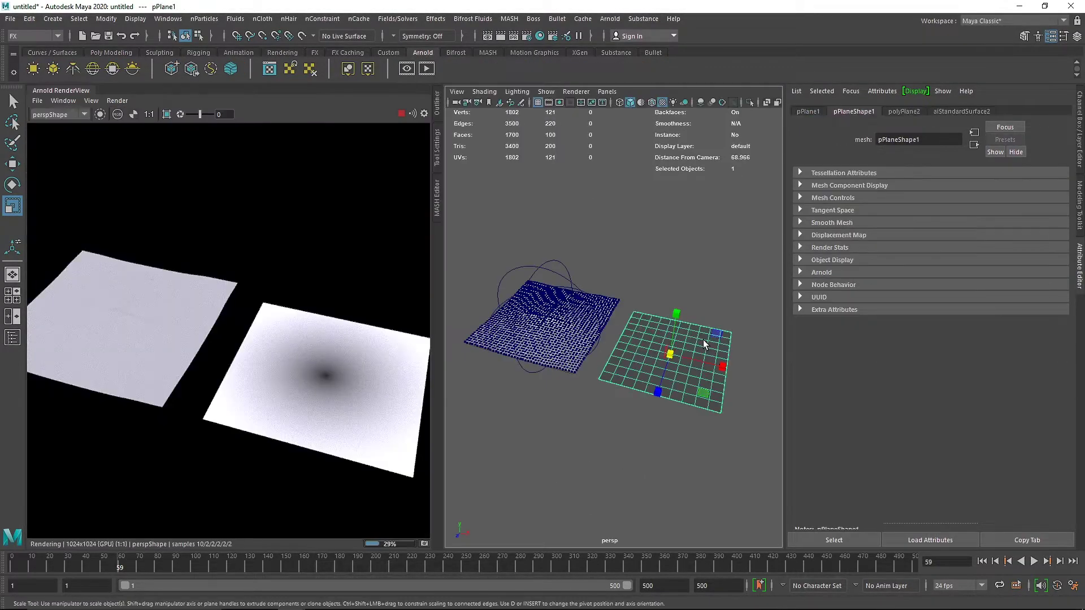
pyautogui.scroll(4, 667, 347)
pyautogui.click(952, 112)
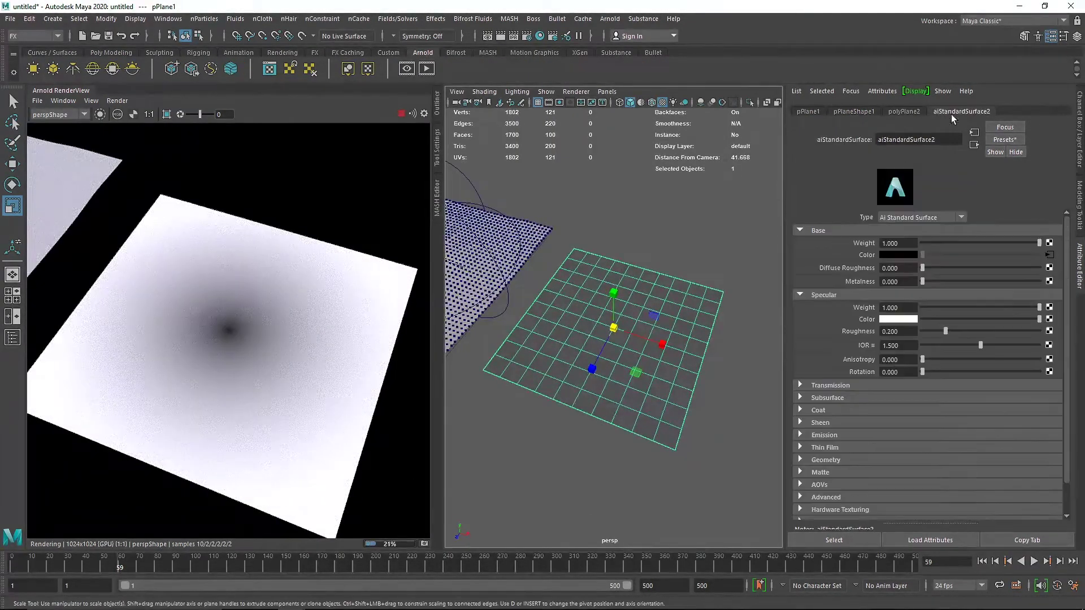
pyautogui.click(1049, 255)
pyautogui.moveTo(992, 258); pyautogui.dragTo(1027, 263)
pyautogui.moveTo(933, 261); pyautogui.dragTo(927, 260)
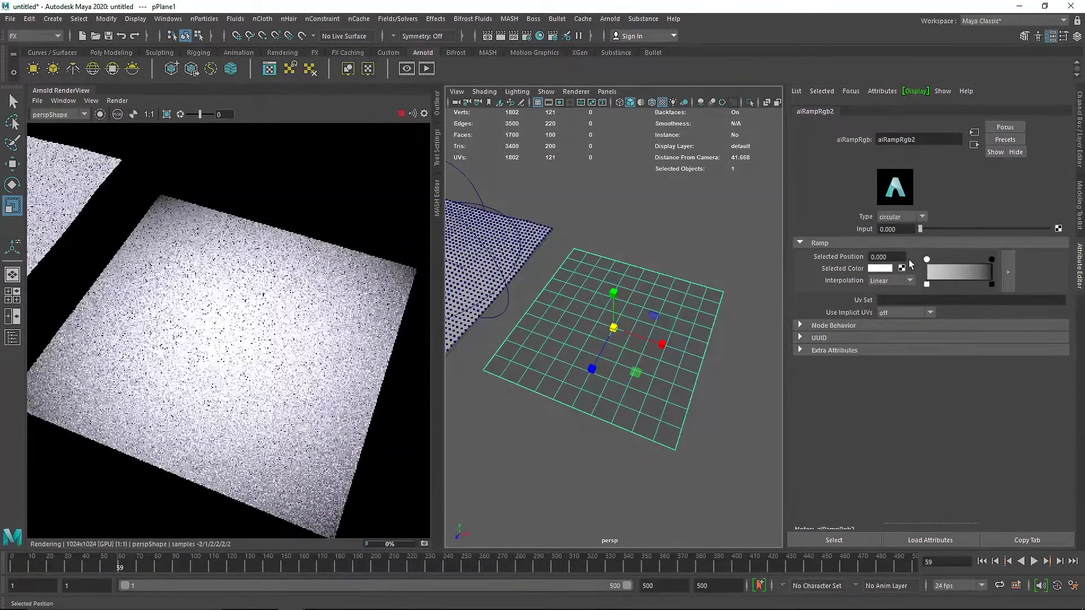
pyautogui.scroll(3, 552, 277)
pyautogui.keyDown('alt'); pyautogui.moveTo(661, 334); pyautogui.dragTo(630, 334); pyautogui.keyUp('alt')
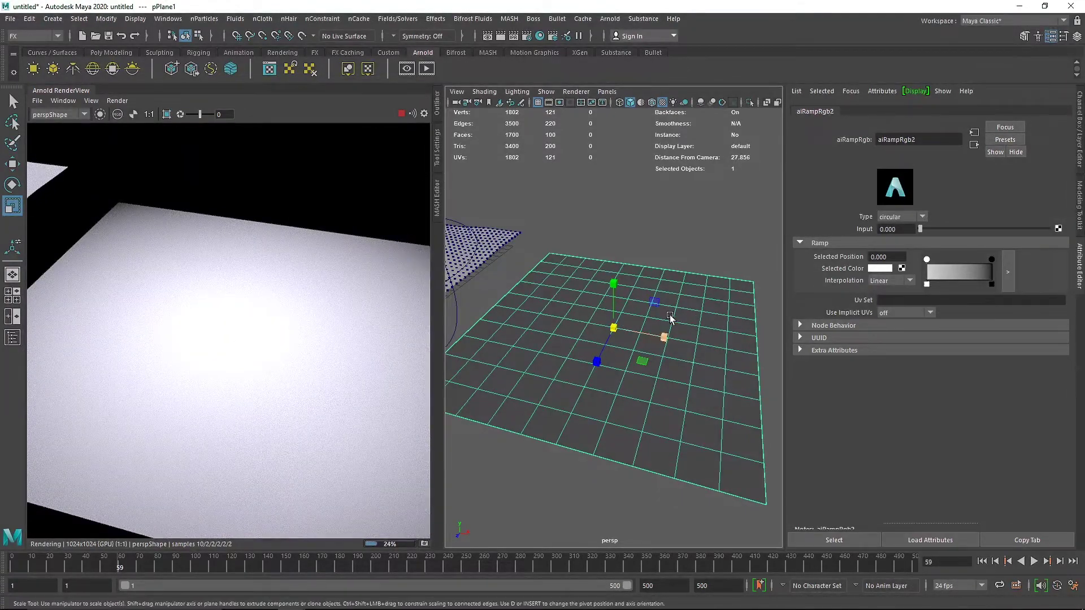
pyautogui.moveTo(980, 261); pyautogui.dragTo(976, 261)
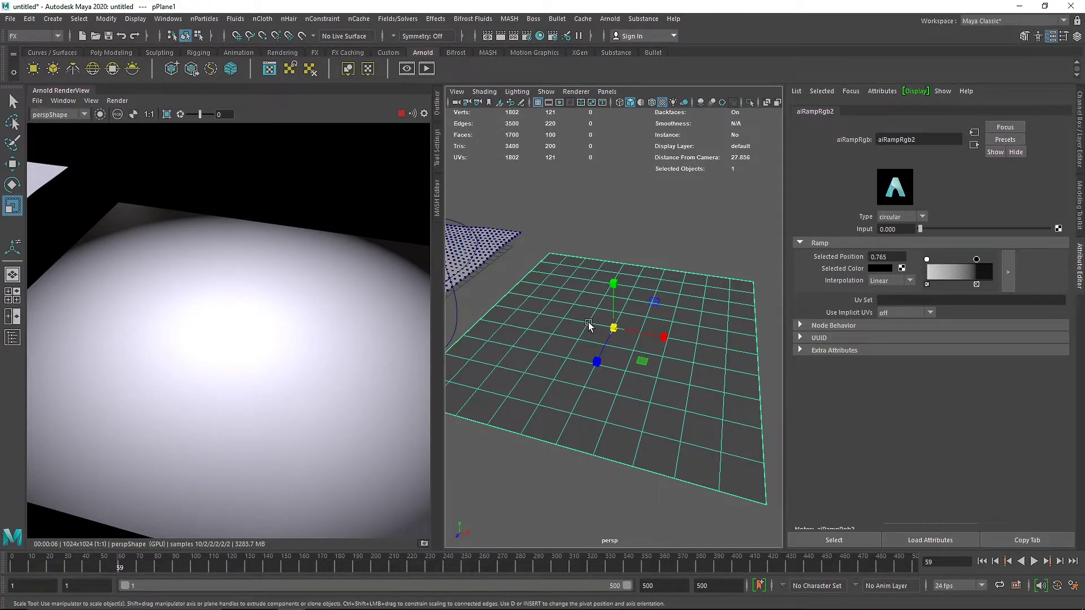
pyautogui.keyDown('alt'); pyautogui.moveTo(578, 346); pyautogui.dragTo(562, 364); pyautogui.keyUp('alt')
pyautogui.scroll(-3, 611, 333)
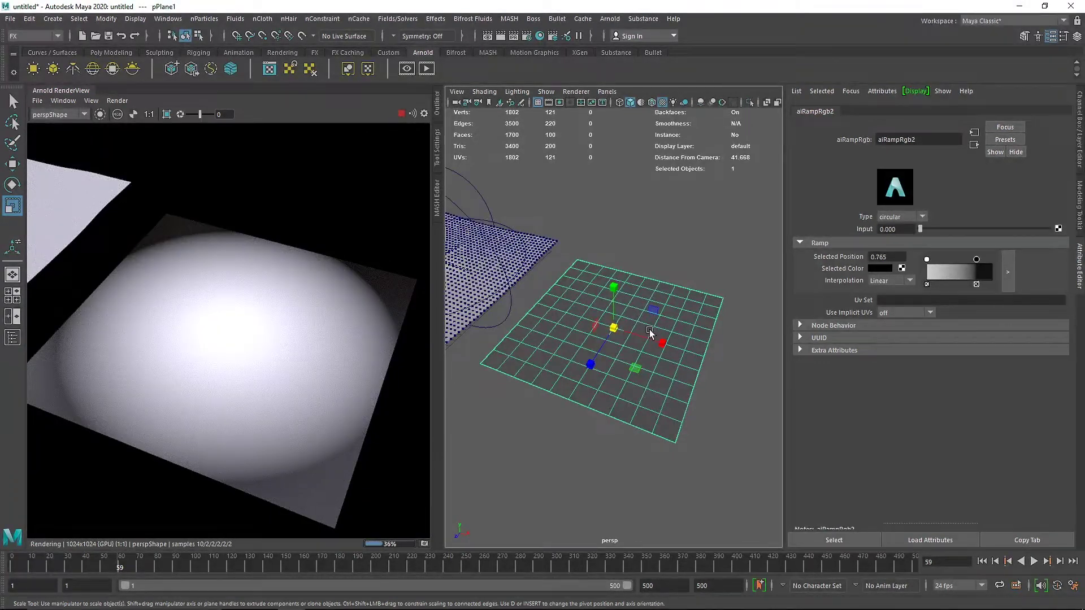
pyautogui.moveTo(979, 260); pyautogui.dragTo(1022, 269)
# Step: Set the interpolation of both the black and white ramp stops to Smooth
pyautogui.click(893, 281)
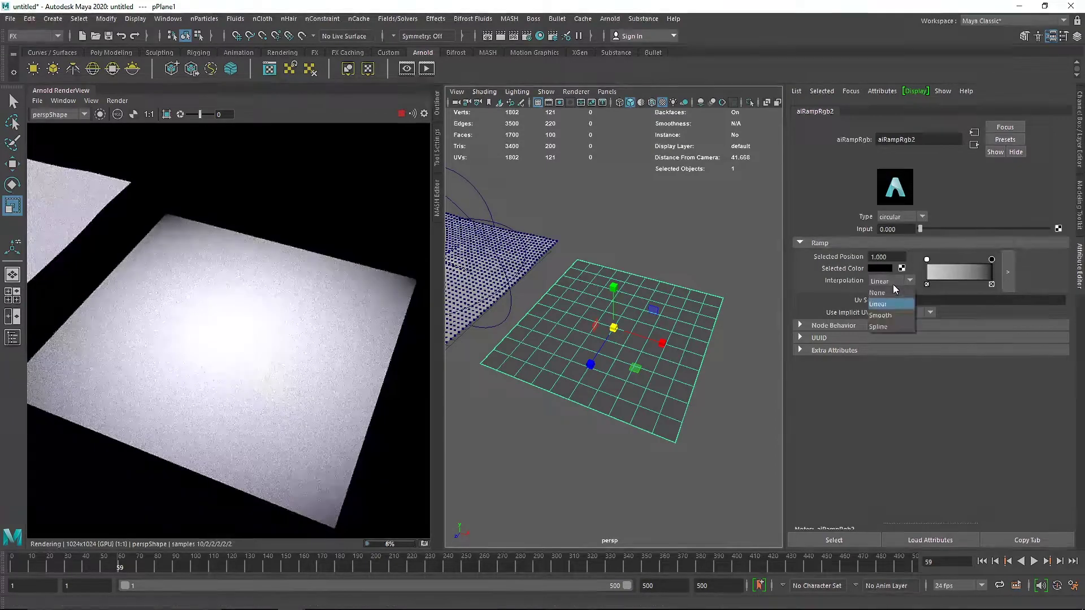
pyautogui.click(889, 315)
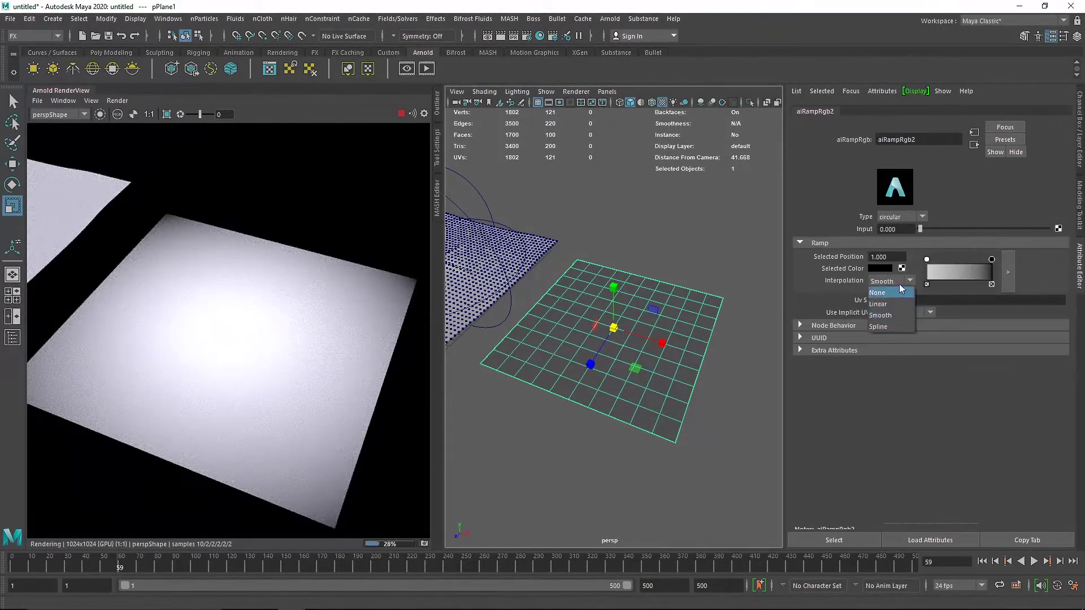
pyautogui.click(927, 260)
pyautogui.click(886, 315)
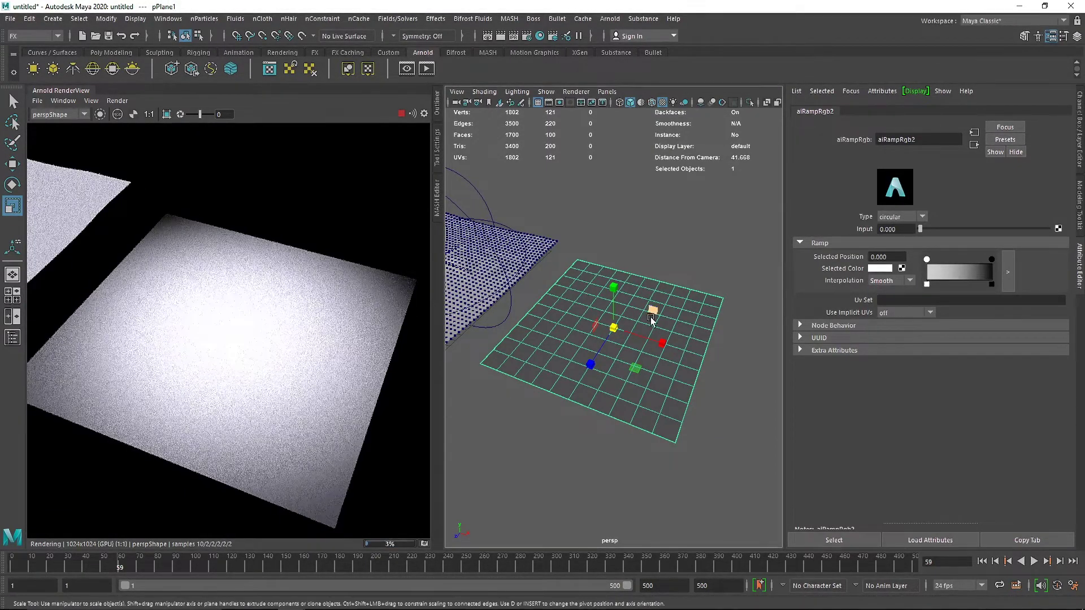
# Step: Delete the ramp test plane
pyautogui.keyDown('alt'); pyautogui.moveTo(652, 345); pyautogui.dragTo(625, 339); pyautogui.keyUp('alt')
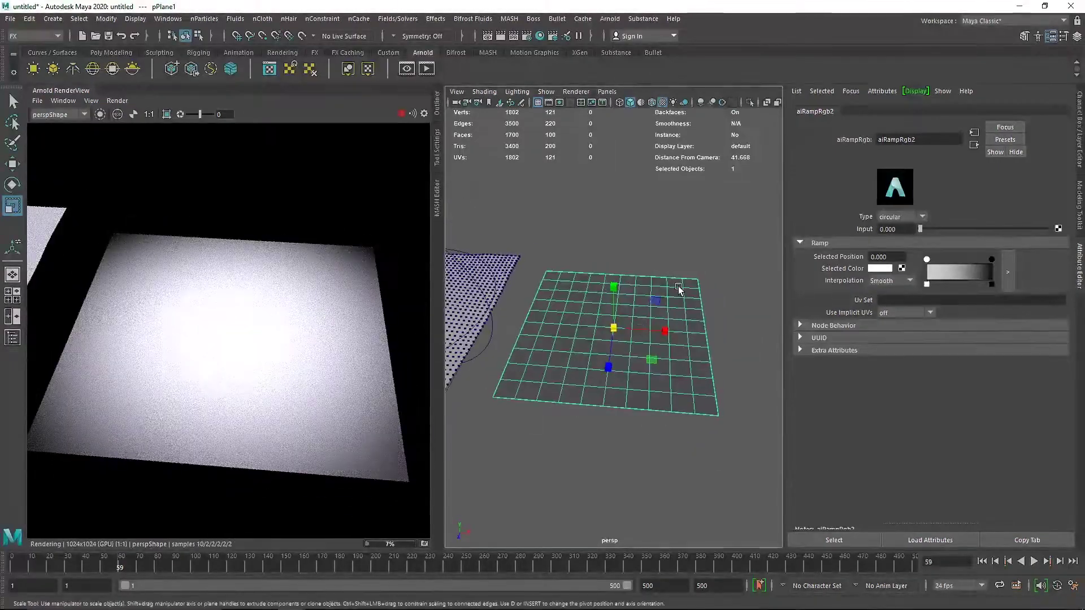
pyautogui.click(684, 291)
pyautogui.press('Delete')
# Step: Close the Arnold render view, frame the cloth, select the dynamic constraint and show the Outliner
pyautogui.rightClick(63, 90)
pyautogui.click(95, 135)
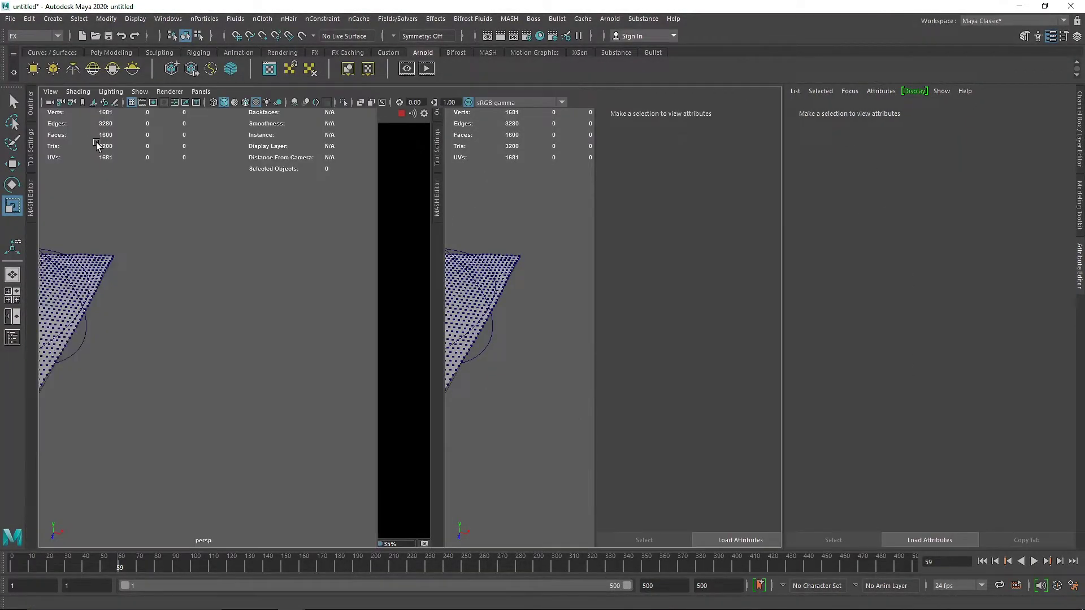
pyautogui.keyDown('alt'); pyautogui.moveTo(525, 277); pyautogui.dragTo(751, 266, button='middle'); pyautogui.keyUp('alt')
pyautogui.keyDown('alt'); pyautogui.moveTo(396, 252); pyautogui.dragTo(603, 247, button='middle'); pyautogui.keyUp('alt')
pyautogui.keyDown('alt'); pyautogui.moveTo(695, 217); pyautogui.dragTo(650, 205); pyautogui.keyUp('alt')
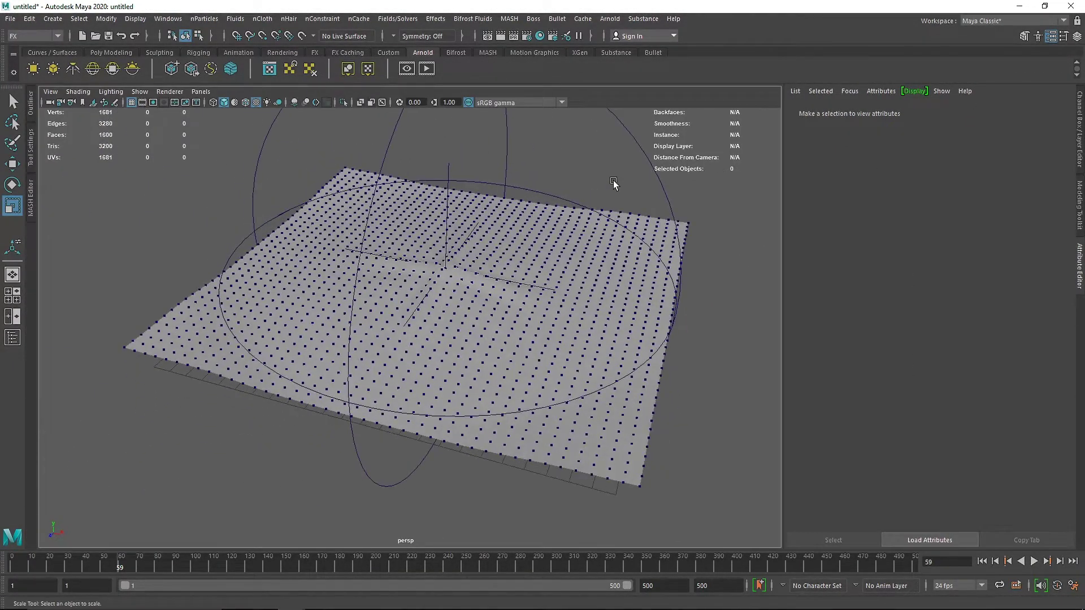
pyautogui.scroll(-3, 614, 182)
pyautogui.moveTo(524, 163); pyautogui.dragTo(382, 193)
pyautogui.moveTo(552, 131); pyautogui.dragTo(432, 170)
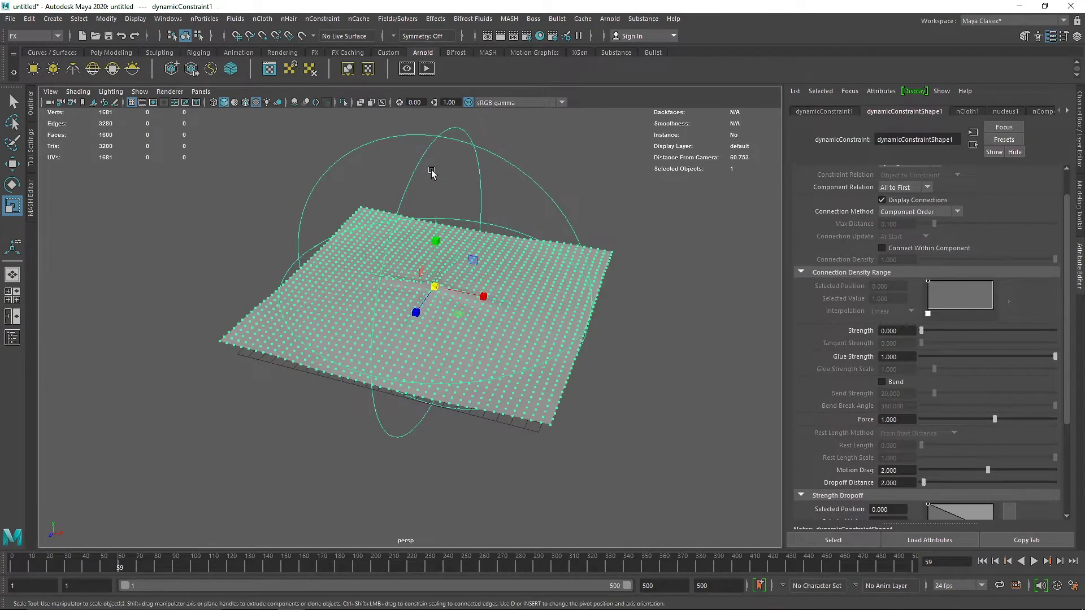
pyautogui.click(13, 338)
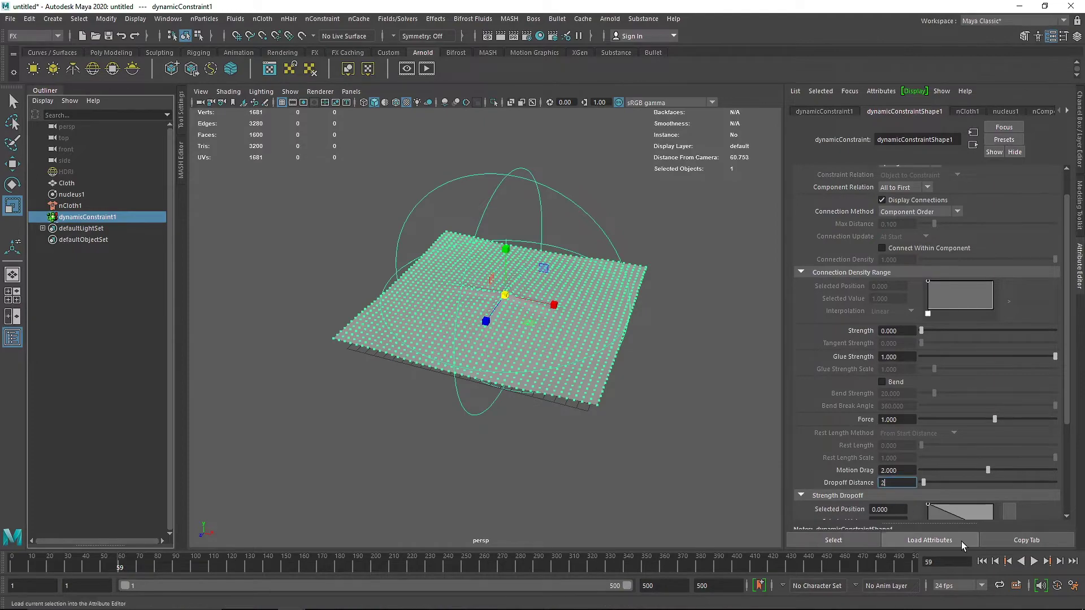
# Step: Replay the cloth simulation, stop at frame 51, and select dynamicConstraint1
pyautogui.click(982, 561)
pyautogui.click(1033, 561)
pyautogui.click(671, 405)
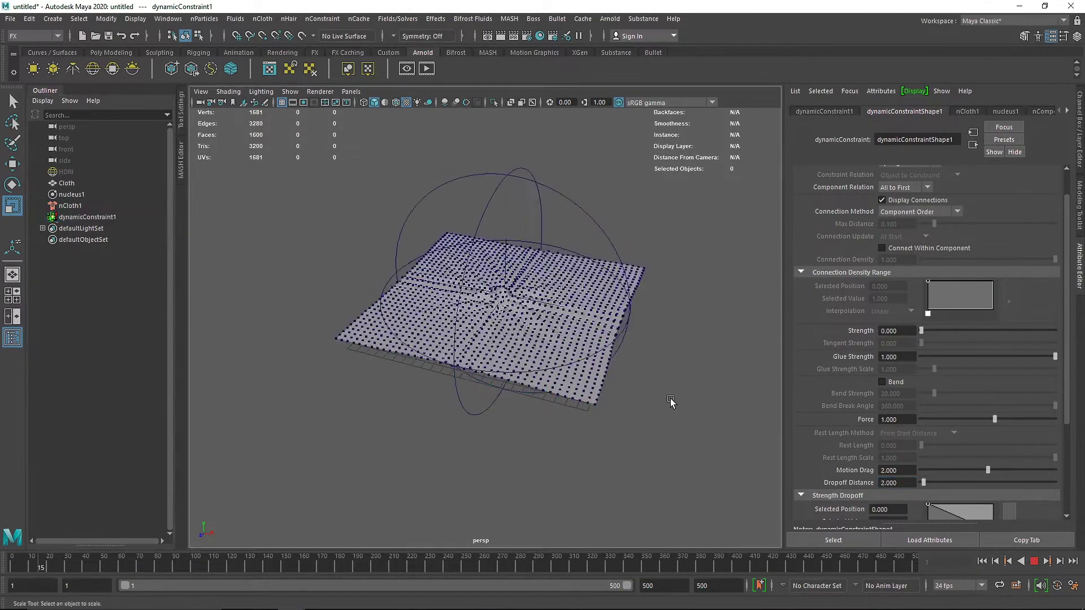
pyautogui.keyDown('alt'); pyautogui.moveTo(650, 259); pyautogui.dragTo(603, 289, button='middle'); pyautogui.keyUp('alt')
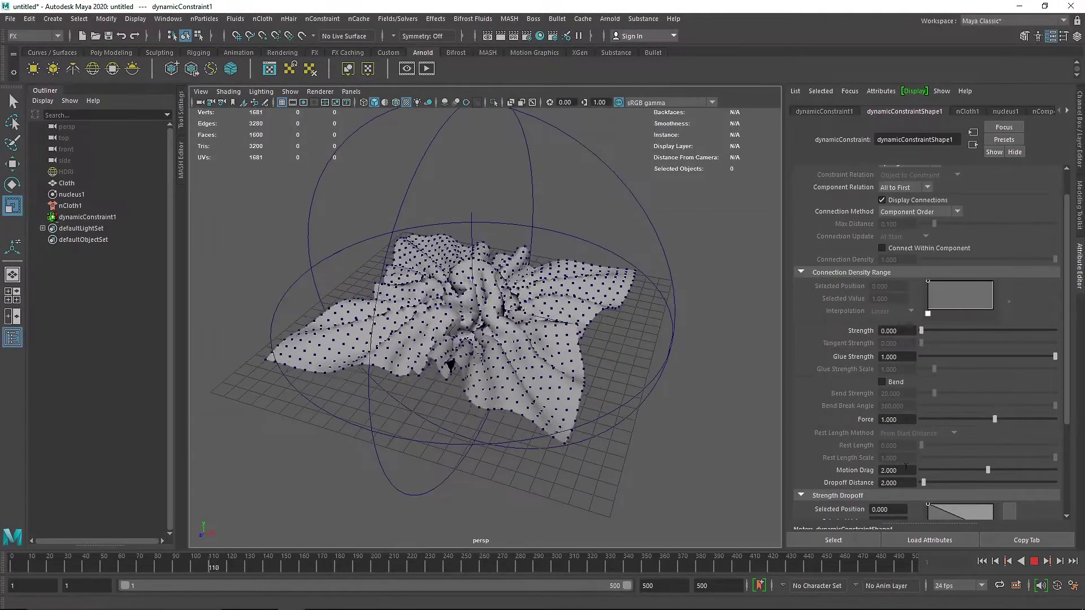
pyautogui.click(1035, 563)
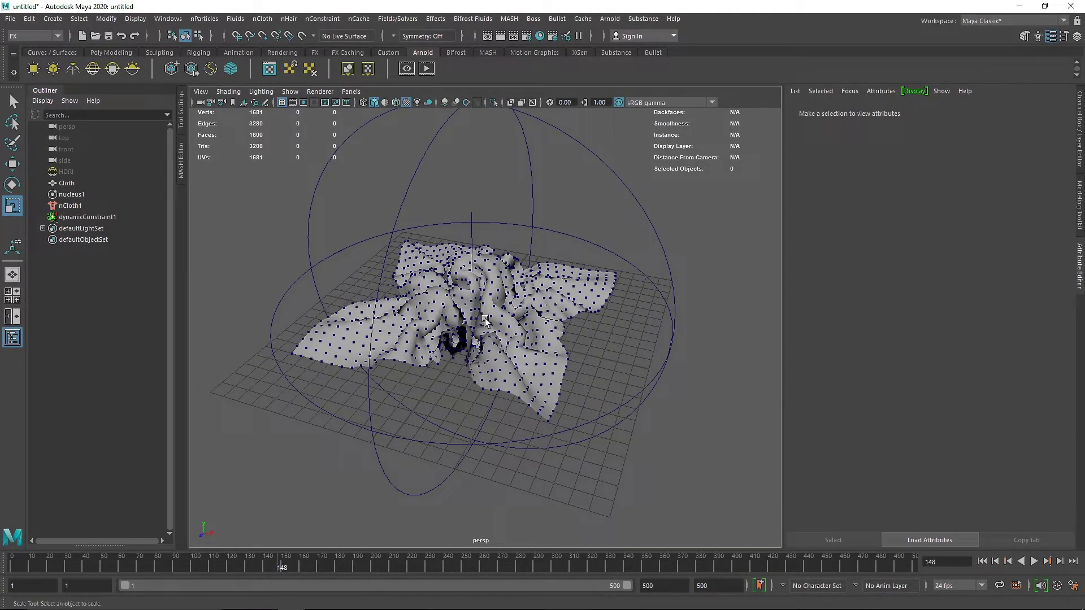
pyautogui.click(982, 561)
pyautogui.click(1035, 561)
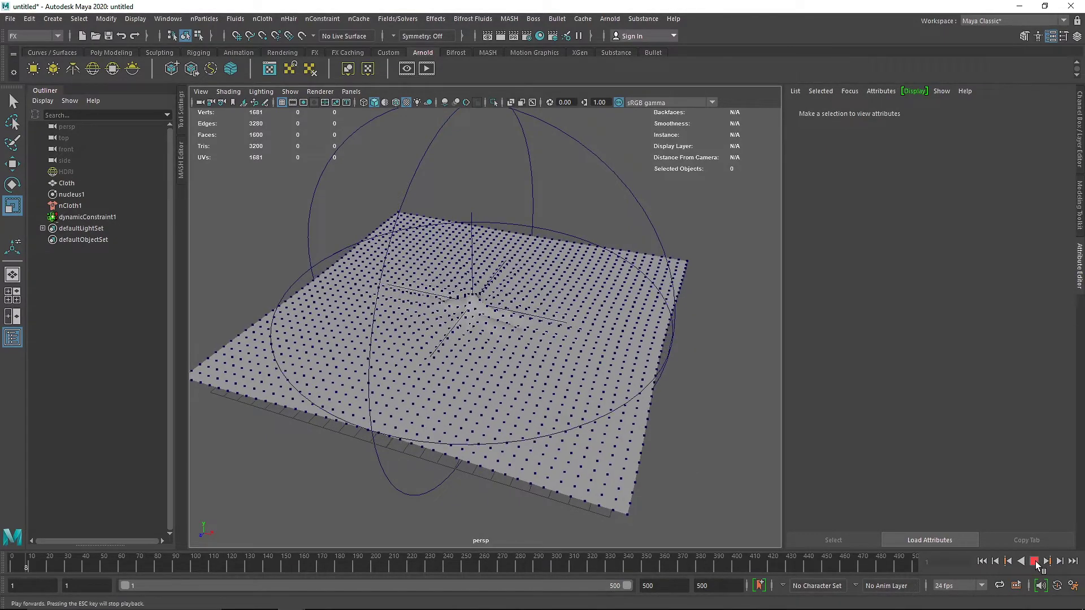
pyautogui.click(1035, 561)
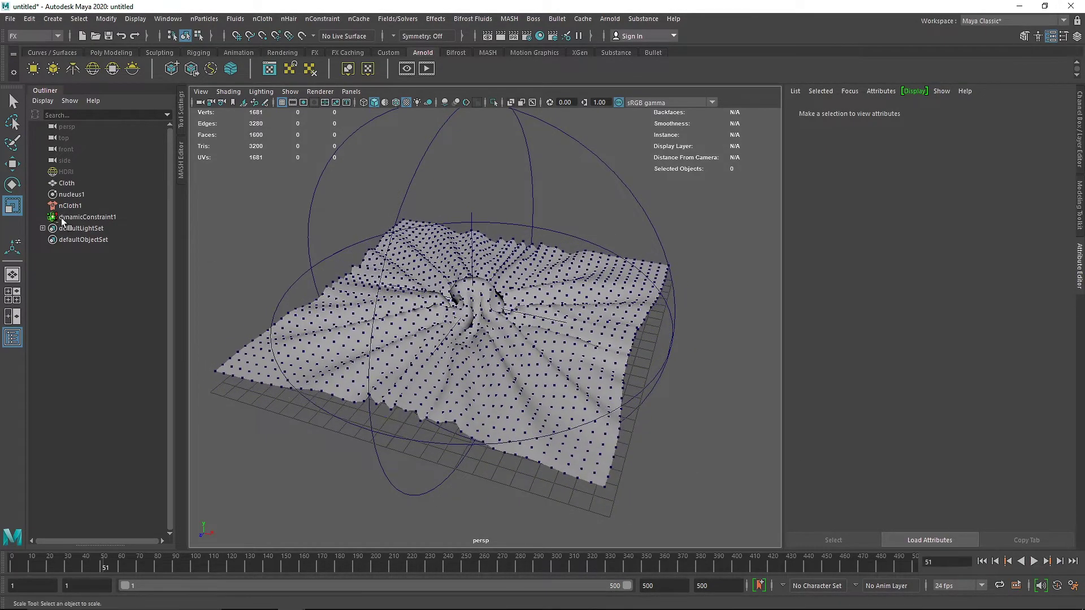
pyautogui.click(71, 220)
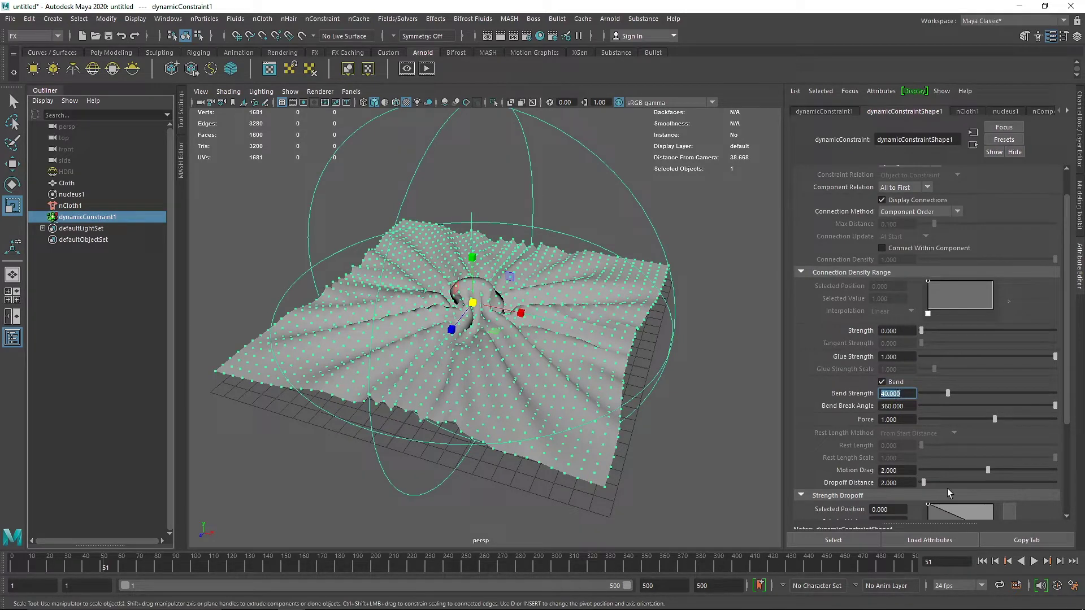
# Step: Replay the bending simulation to frame 155, then select the Cloth object in the Outliner
pyautogui.click(982, 561)
pyautogui.click(1035, 561)
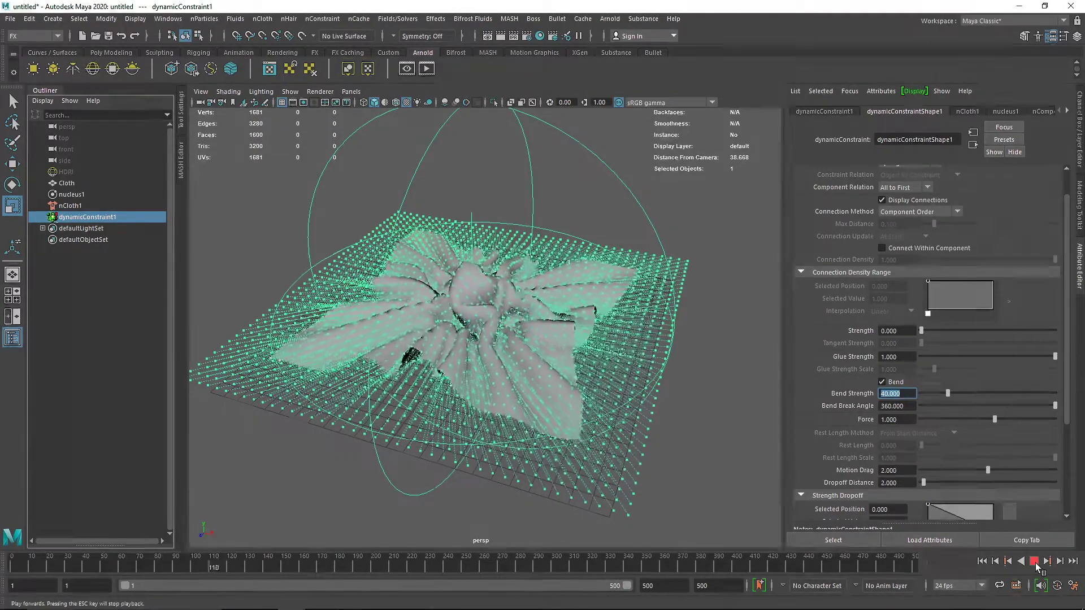
pyautogui.click(1035, 561)
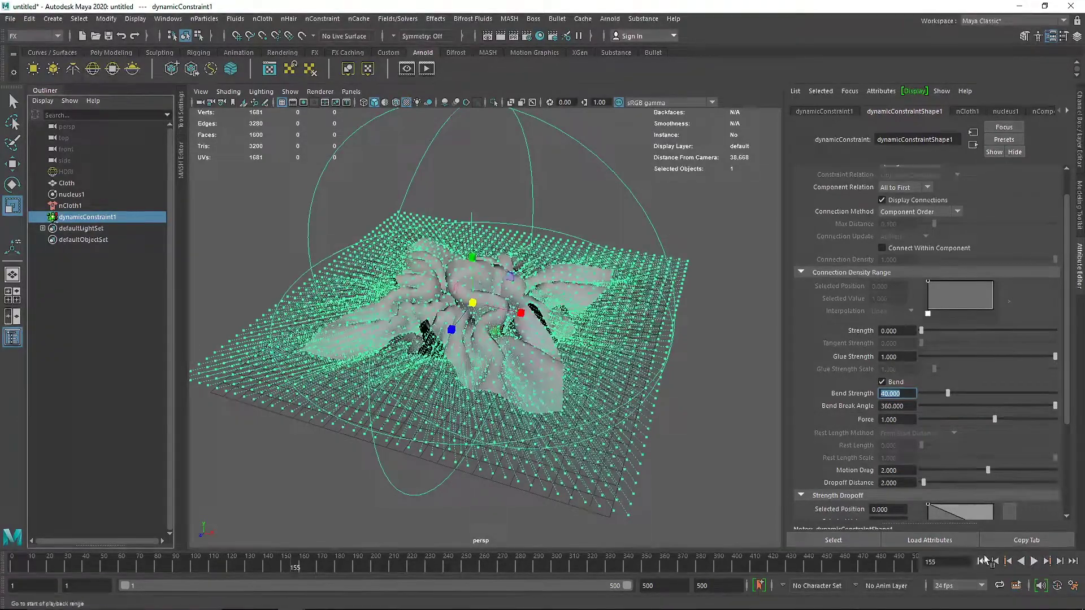
pyautogui.click(72, 194)
pyautogui.click(79, 183)
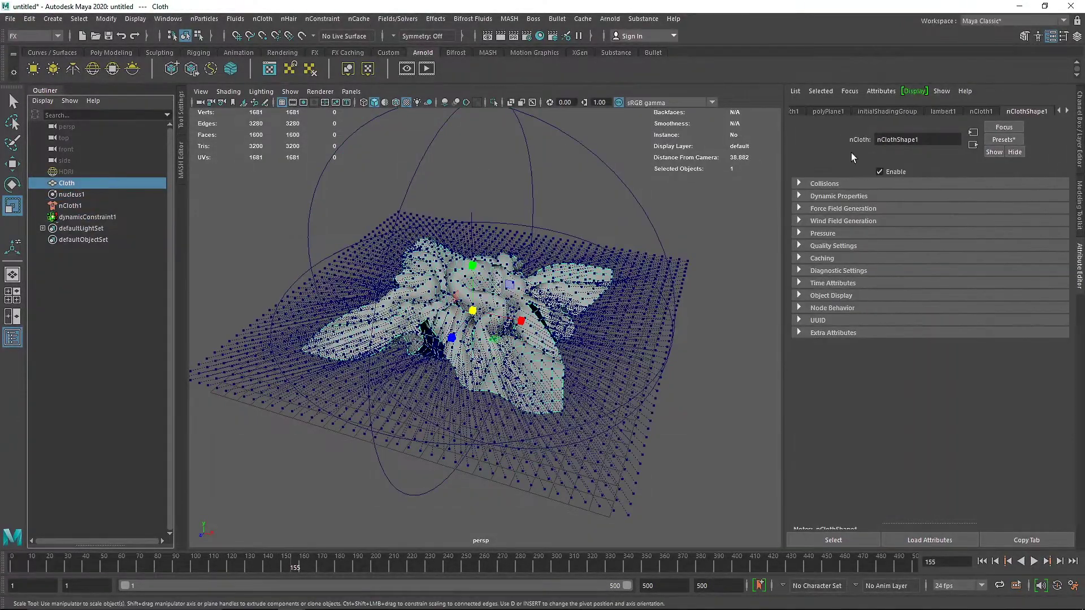
# Step: Replace nClothShape1's settings with a built-in nCloth preset
pyautogui.click(1004, 139)
pyautogui.moveTo(1013, 204)
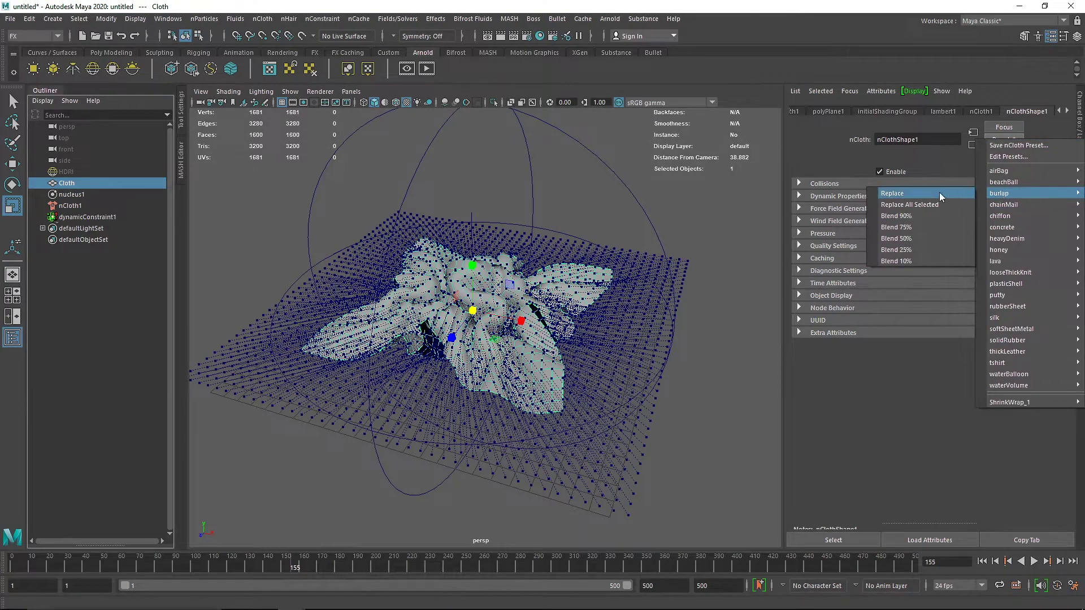
pyautogui.click(939, 205)
# Step: Replay the preset cloth to frame 88, select the dynamic constraint and orbit around the folds
pyautogui.click(983, 561)
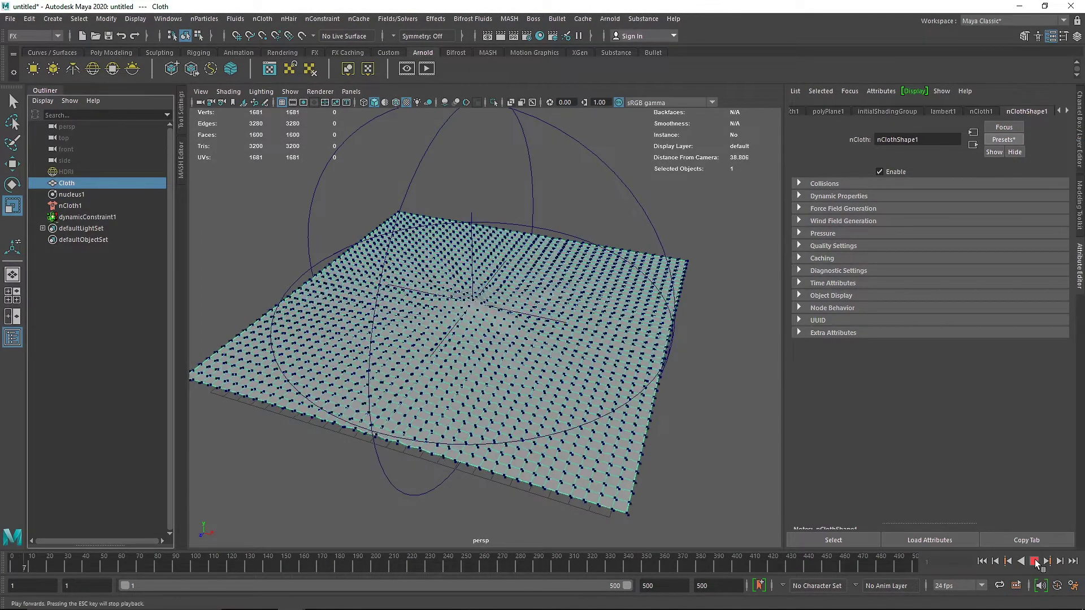
pyautogui.click(692, 396)
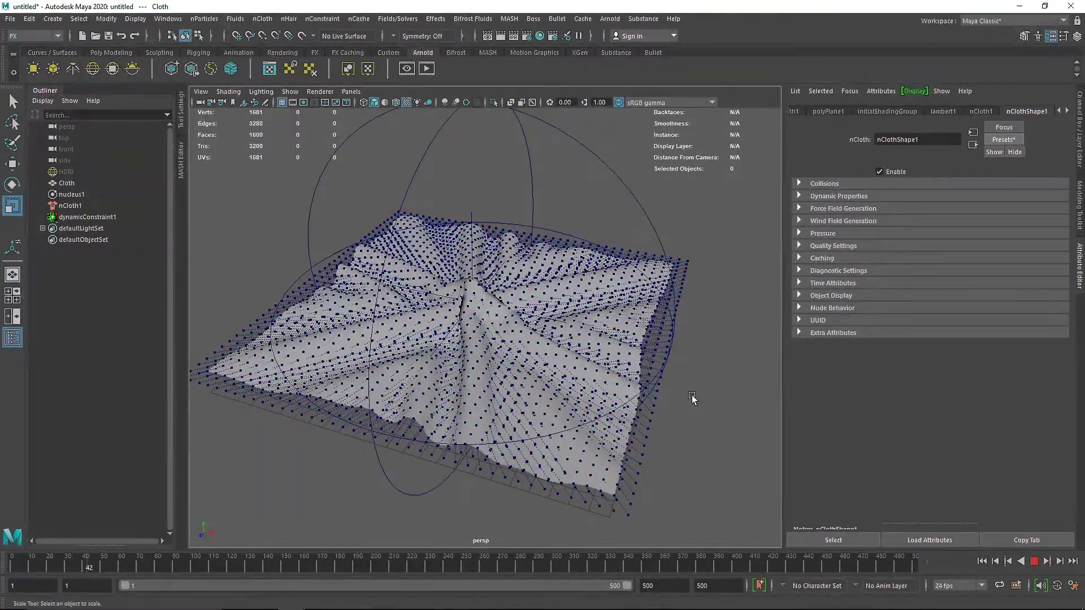
pyautogui.click(1035, 562)
pyautogui.click(615, 443)
pyautogui.keyDown('alt'); pyautogui.moveTo(616, 446); pyautogui.dragTo(542, 431); pyautogui.keyUp('alt')
pyautogui.scroll(3, 458, 405)
pyautogui.keyDown('alt'); pyautogui.moveTo(458, 404); pyautogui.dragTo(525, 380); pyautogui.keyUp('alt')
pyautogui.moveTo(393, 405)
pyautogui.keyDown('alt'); pyautogui.mouseDown()
pyautogui.moveTo(422, 371)
pyautogui.moveTo(381, 406)
pyautogui.mouseUp(); pyautogui.keyUp('alt')
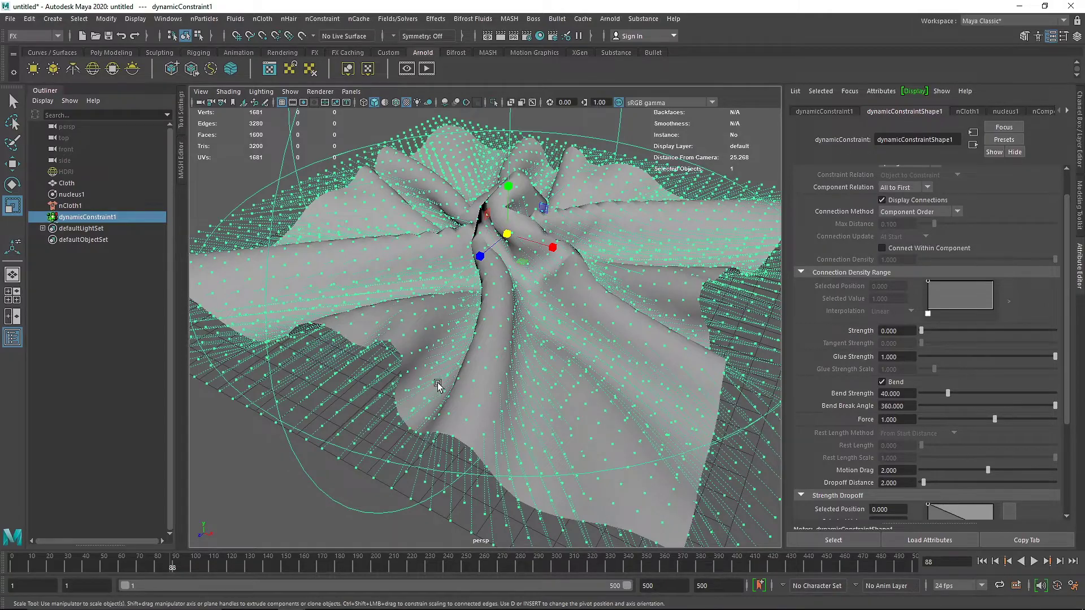
# Step: Rewind to frame 1 and raise the dynamic constraint slightly along Y
pyautogui.keyDown('alt'); pyautogui.moveTo(438, 387); pyautogui.dragTo(466, 390); pyautogui.keyUp('alt')
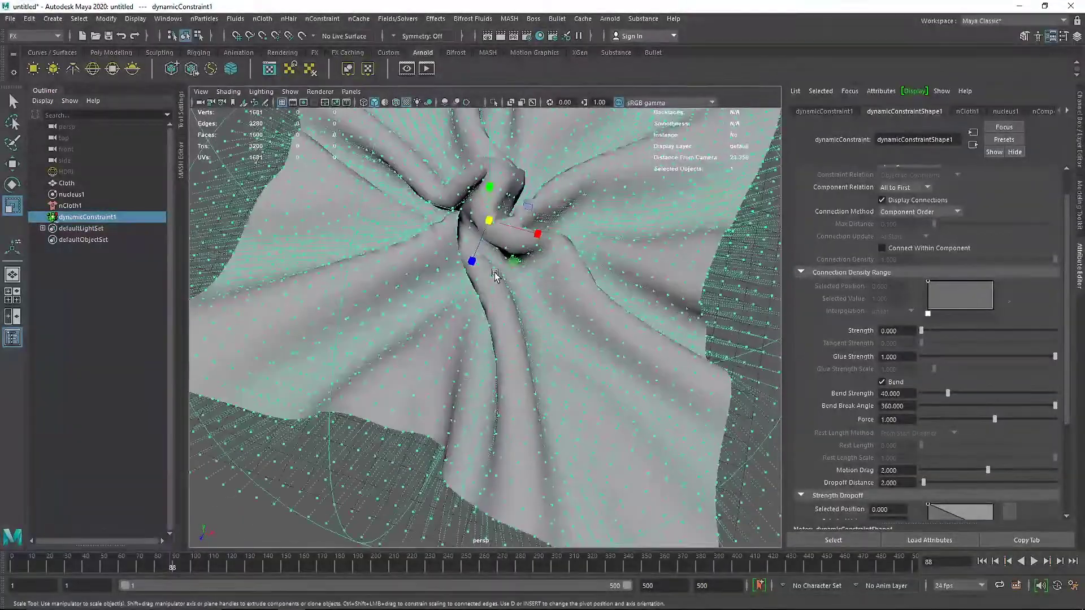
pyautogui.keyDown('alt'); pyautogui.moveTo(495, 276); pyautogui.dragTo(464, 246); pyautogui.keyUp('alt')
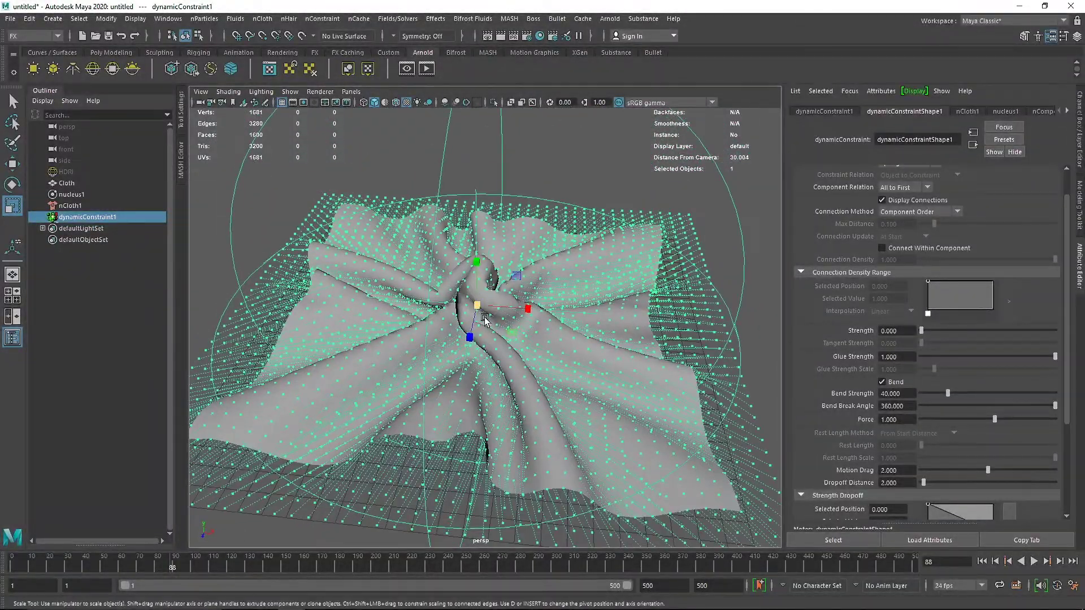
pyautogui.click(982, 562)
pyautogui.keyDown('alt'); pyautogui.moveTo(485, 373); pyautogui.dragTo(478, 354); pyautogui.keyUp('alt')
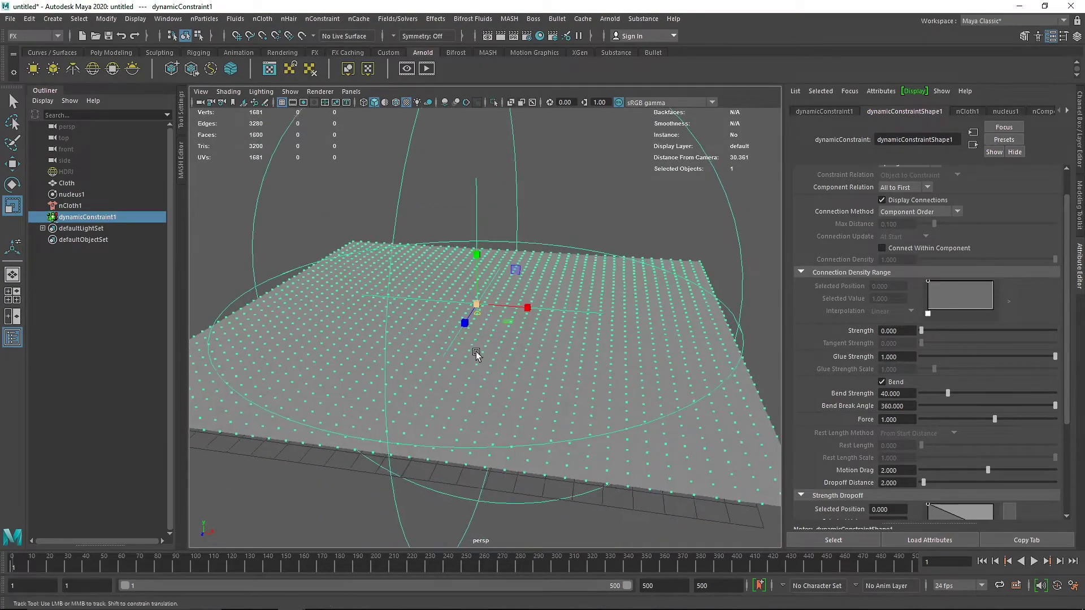
pyautogui.keyDown('alt'); pyautogui.moveTo(477, 354); pyautogui.dragTo(479, 317, button='middle'); pyautogui.keyUp('alt')
pyautogui.press('w')
pyautogui.moveTo(475, 225); pyautogui.dragTo(472, 252)
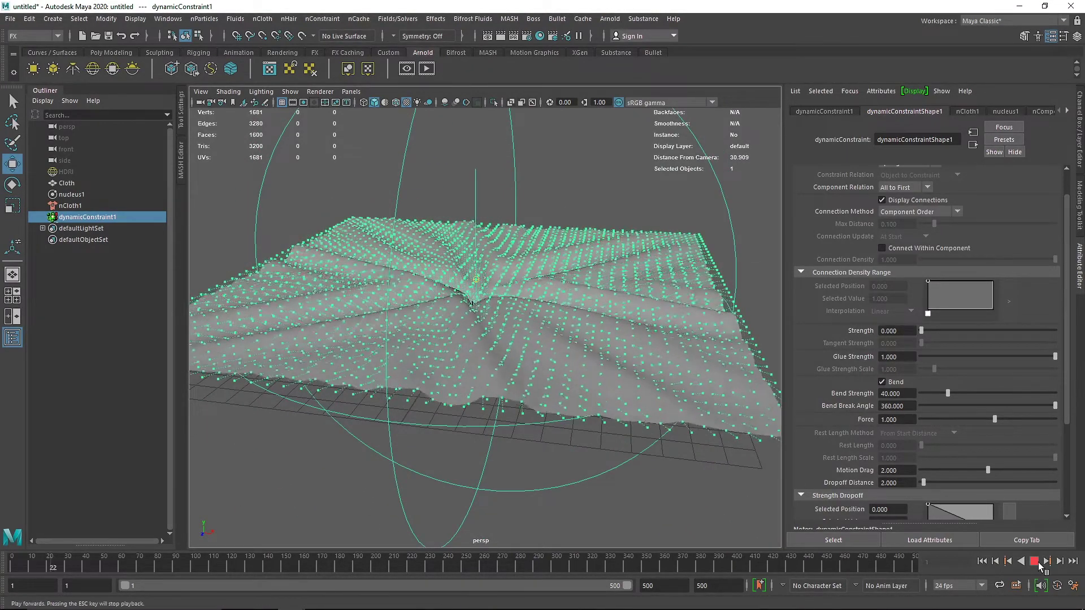
# Step: Stop playback at frame 56, inspect the pleats from above and the side, then rewind
pyautogui.click(1035, 561)
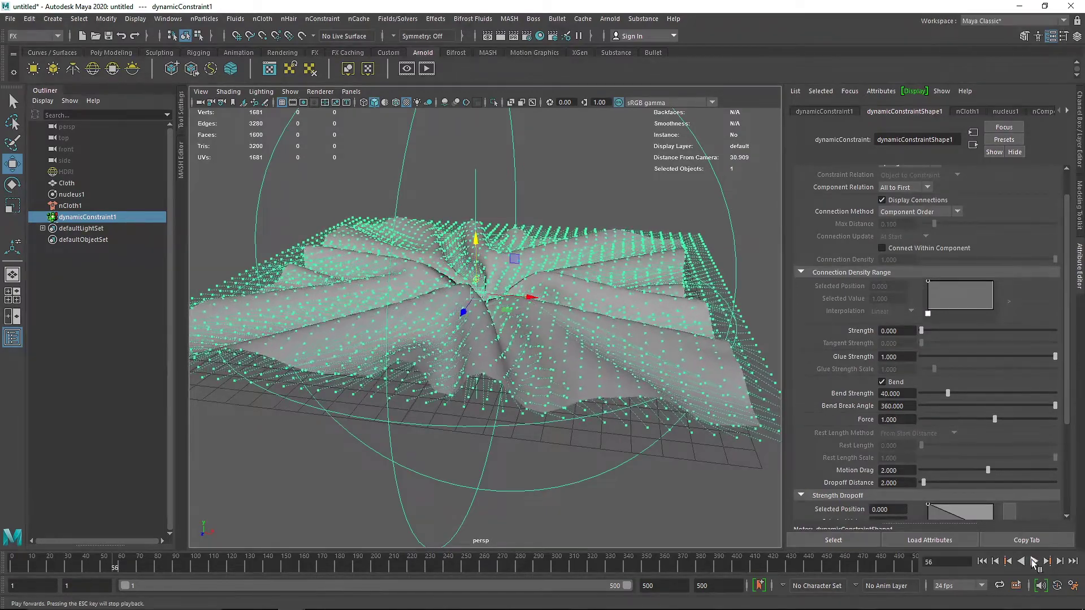
pyautogui.scroll(3, 658, 323)
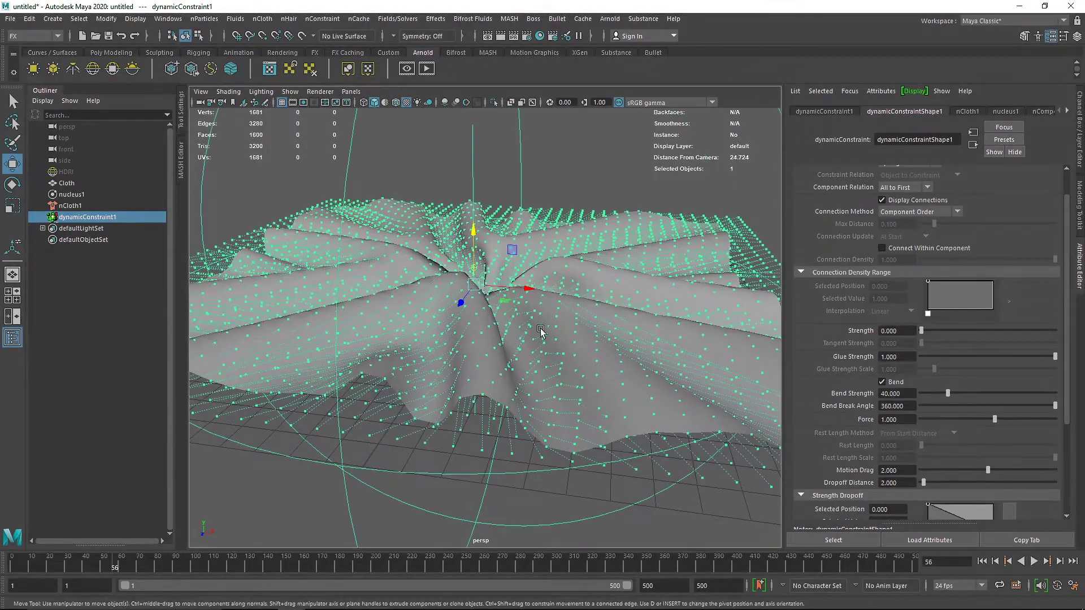
pyautogui.keyDown('alt'); pyautogui.moveTo(540, 332); pyautogui.dragTo(526, 366); pyautogui.keyUp('alt')
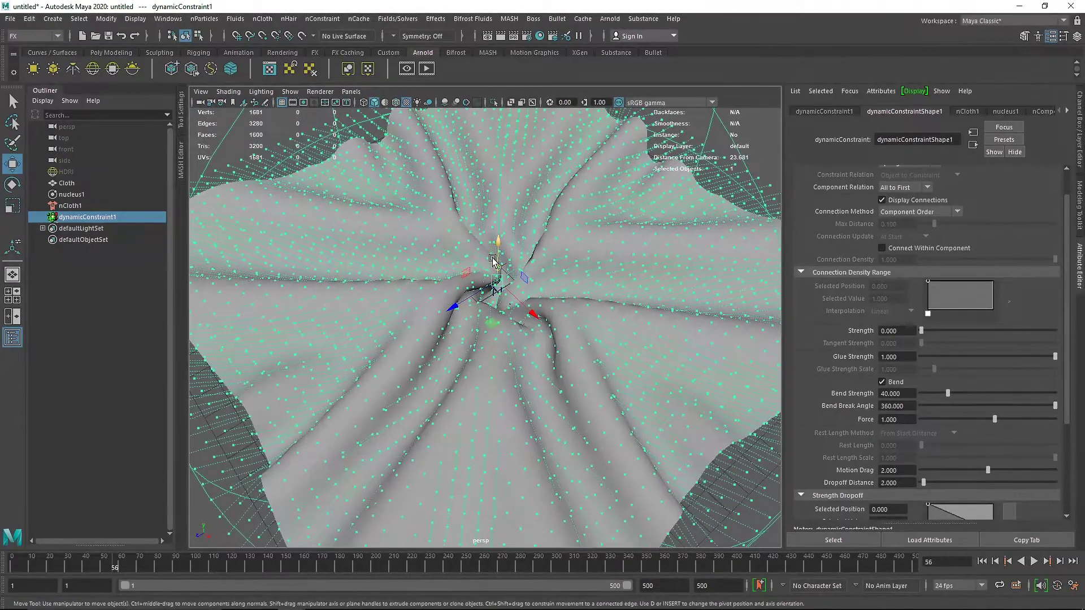
pyautogui.keyDown('alt'); pyautogui.moveTo(493, 260); pyautogui.dragTo(514, 254); pyautogui.keyUp('alt')
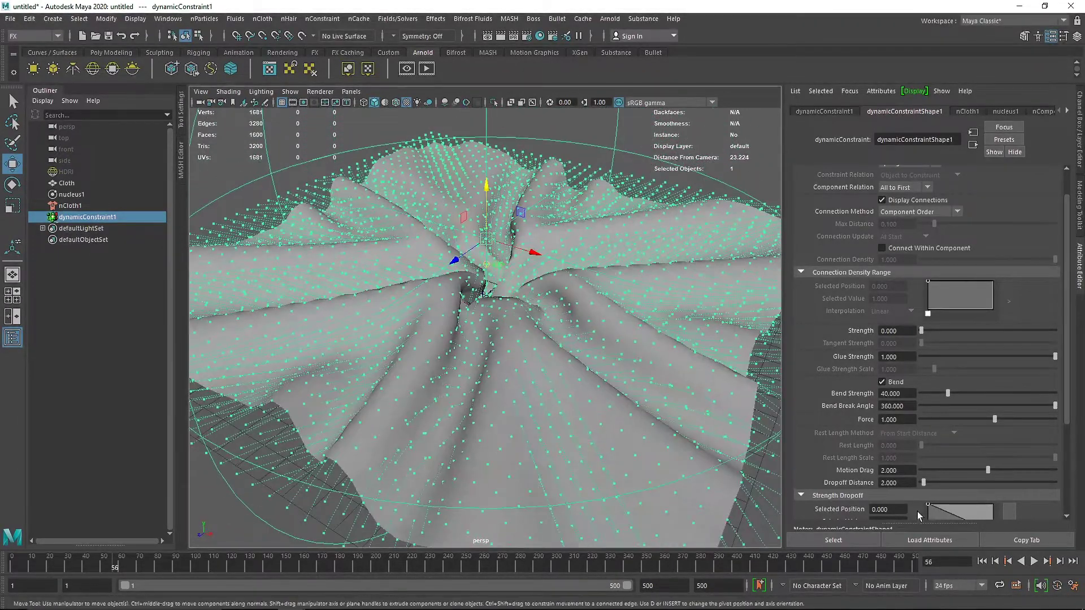
pyautogui.click(982, 561)
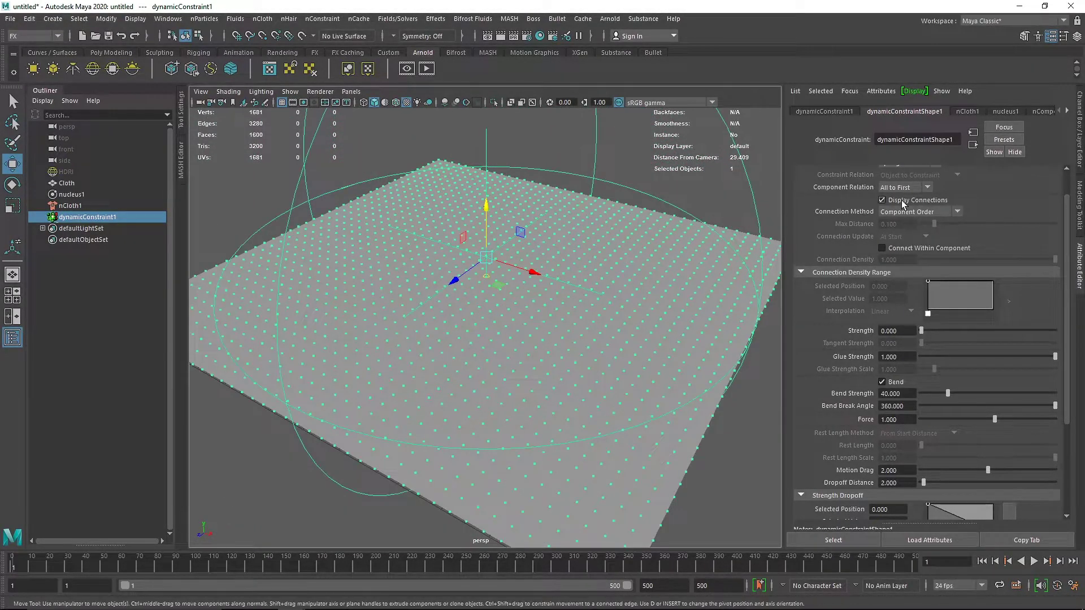
# Step: Turn off Display Connections and run the simulation to frame 146
pyautogui.click(883, 200)
pyautogui.click(1034, 561)
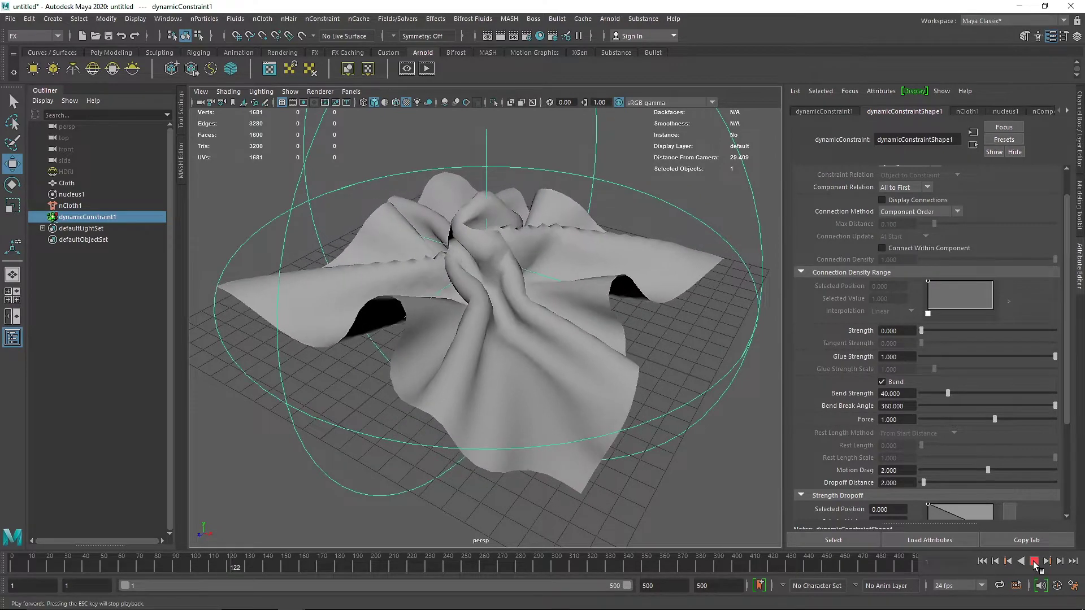
pyautogui.click(1035, 563)
# Step: Show the cloth in smooth preview (3) and view the twisted knot from above
pyautogui.click(652, 332)
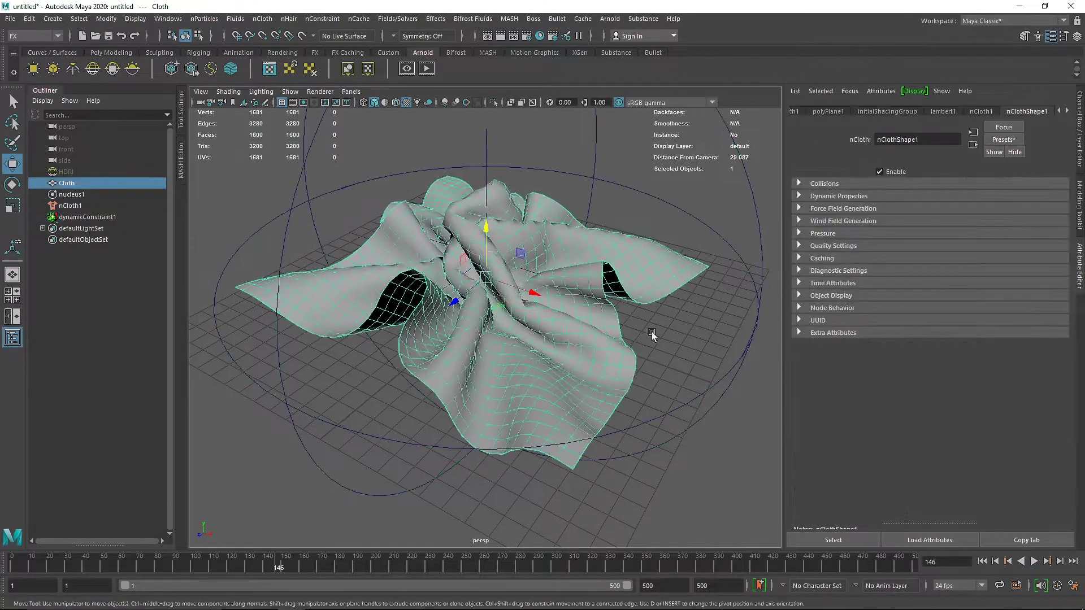
pyautogui.press('3')
pyautogui.click(680, 330)
pyautogui.keyDown('alt'); pyautogui.moveTo(644, 271); pyautogui.dragTo(505, 297); pyautogui.keyUp('alt')
pyautogui.keyDown('alt'); pyautogui.moveTo(506, 298); pyautogui.dragTo(571, 293, button='right'); pyautogui.keyUp('alt')
pyautogui.keyDown('alt'); pyautogui.moveTo(572, 293); pyautogui.dragTo(531, 331); pyautogui.keyUp('alt')
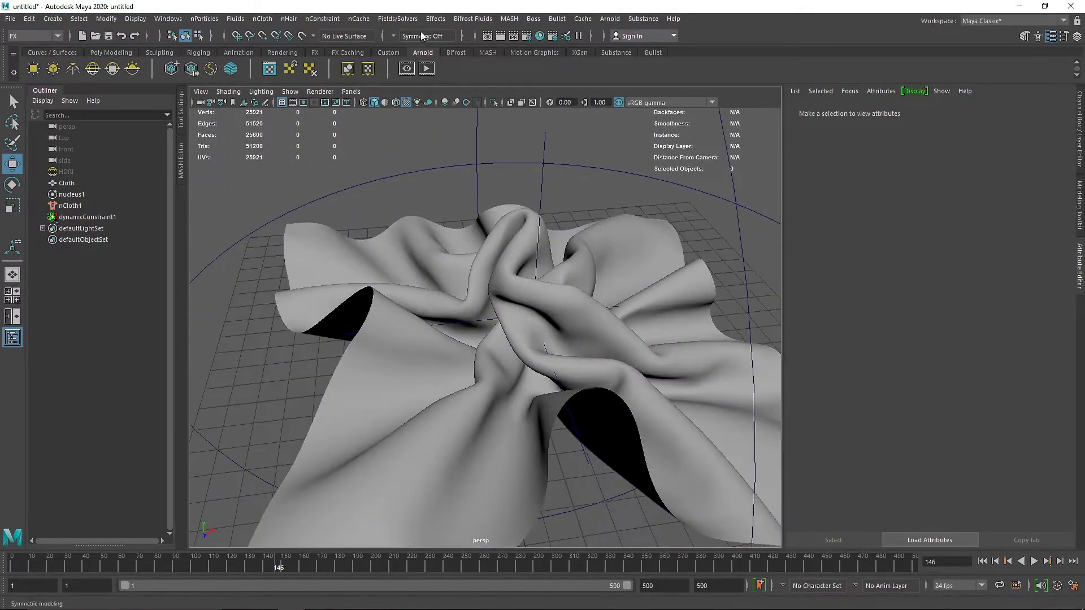
# Step: Start an Arnold IPR render, collapse the Outliner and Attribute Editor, and replay from frame 1
pyautogui.click(425, 69)
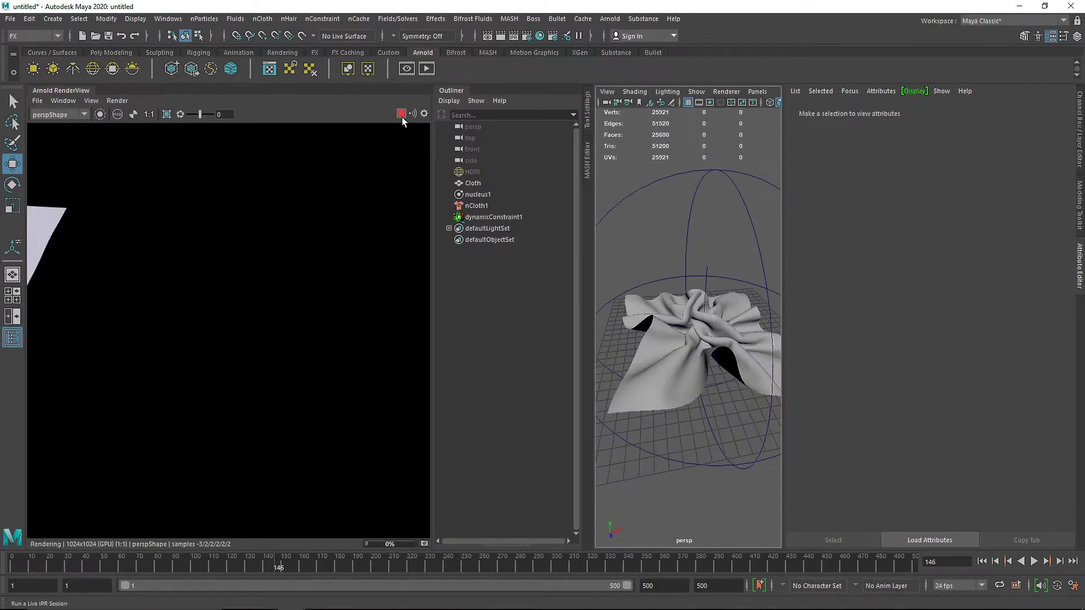
pyautogui.click(464, 88)
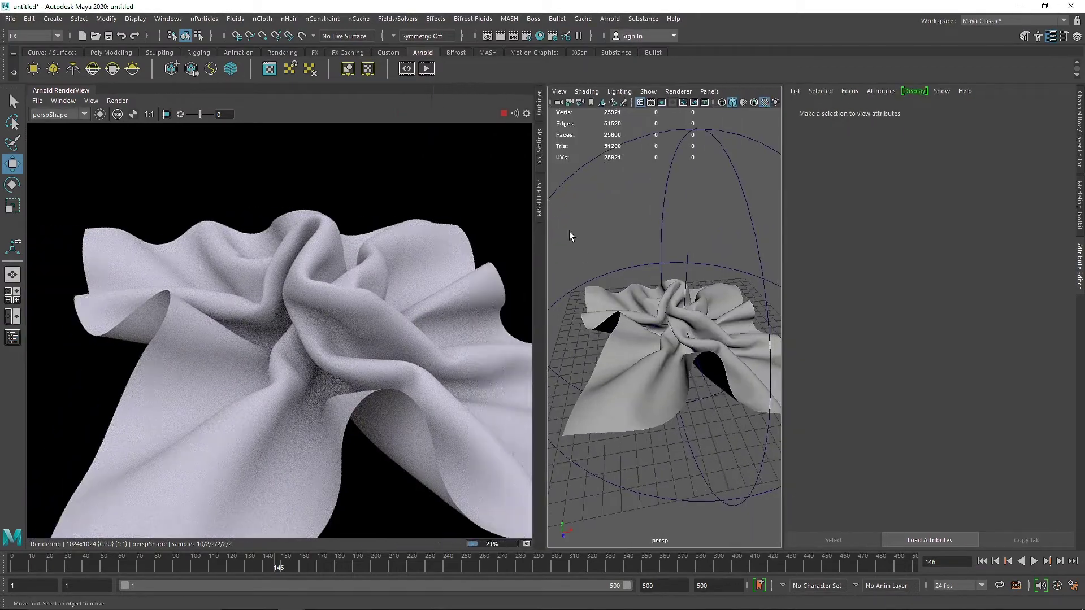
pyautogui.keyDown('alt'); pyautogui.moveTo(626, 295); pyautogui.dragTo(642, 296); pyautogui.keyUp('alt')
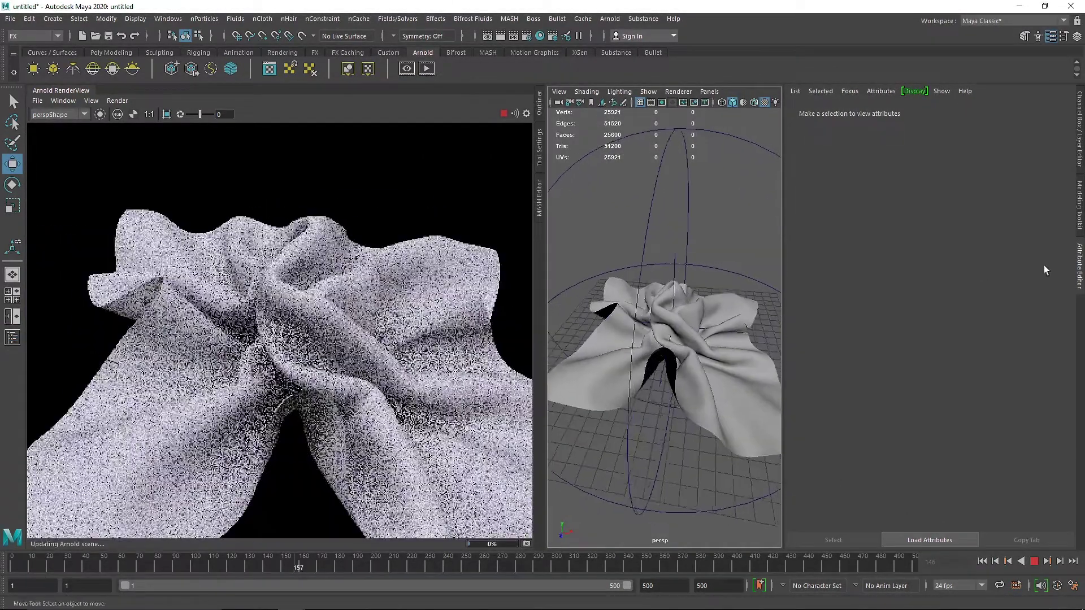
pyautogui.click(1068, 260)
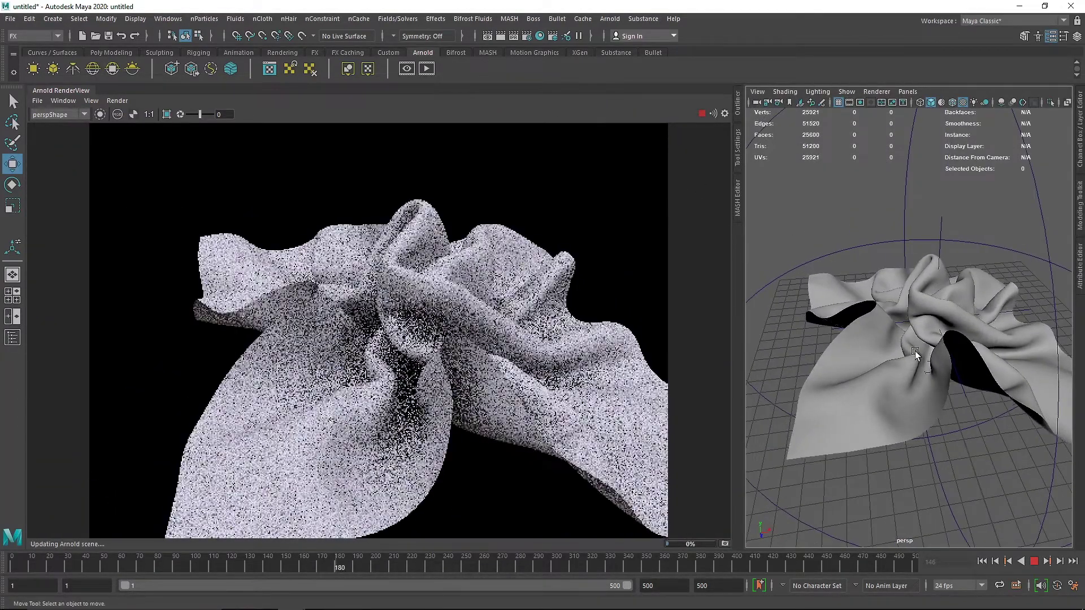
pyautogui.click(982, 562)
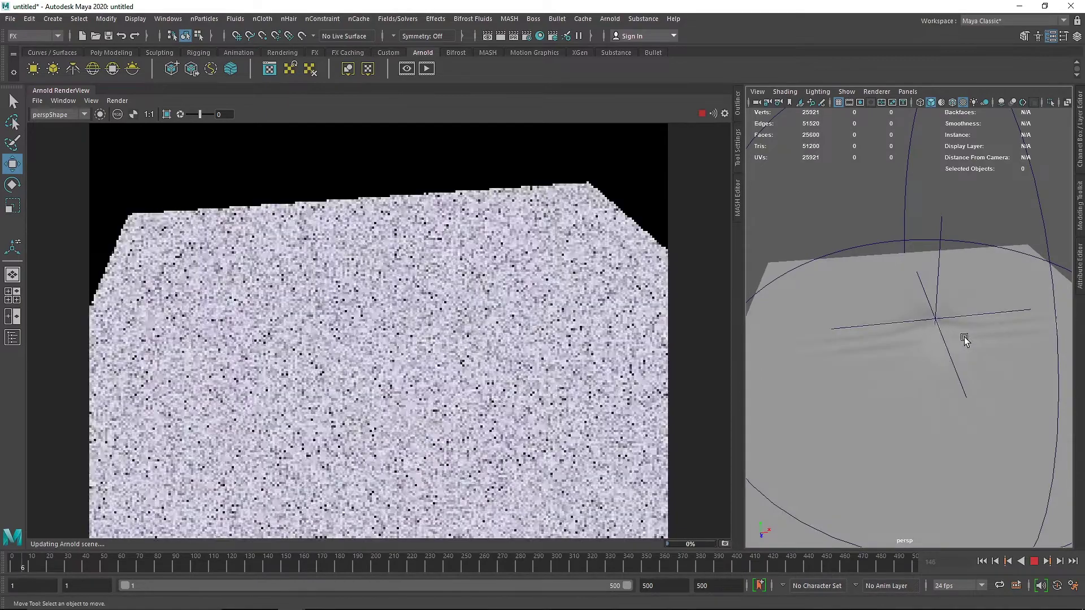
pyautogui.scroll(3, 949, 344)
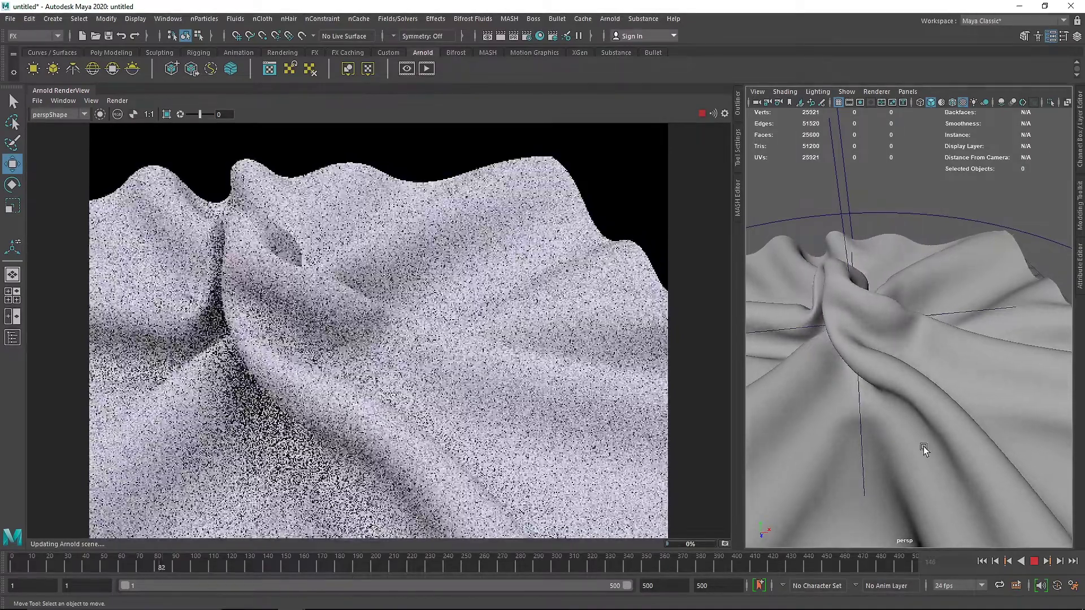
pyautogui.press('Escape')
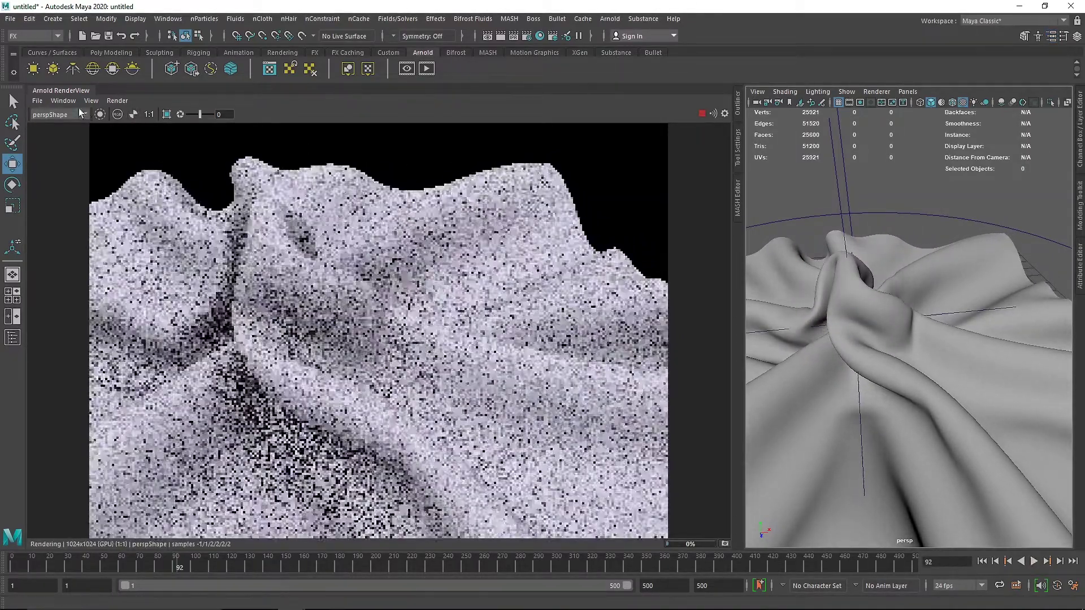
pyautogui.rightClick(72, 92)
# Step: Close the Arnold render view and zoom out around the cloth
pyautogui.click(86, 130)
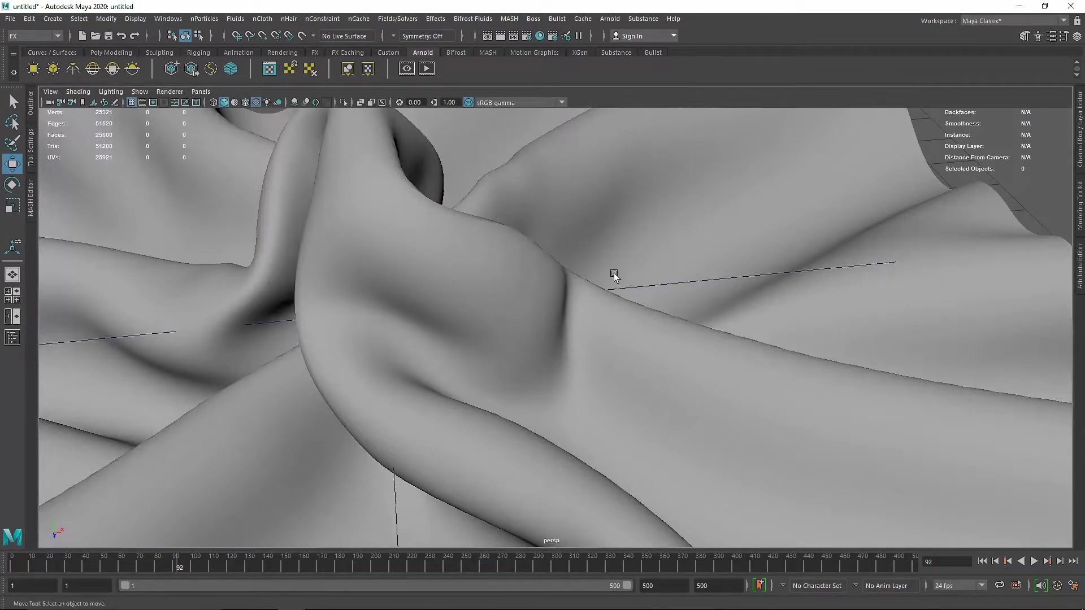
pyautogui.scroll(-8, 585, 324)
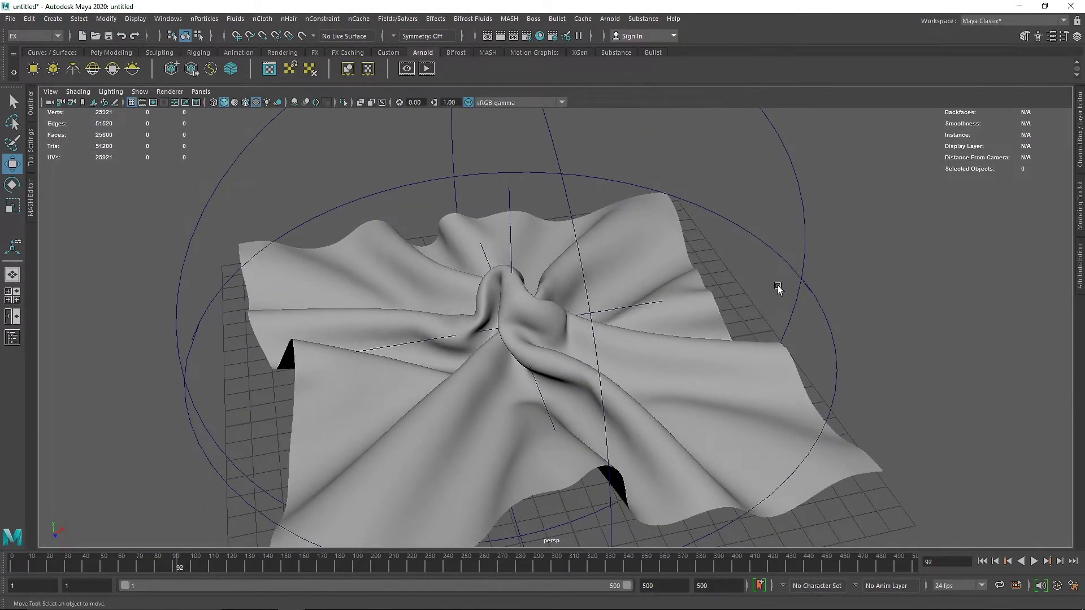
pyautogui.click(635, 307)
pyautogui.keyDown('alt'); pyautogui.moveTo(594, 305); pyautogui.dragTo(550, 290); pyautogui.keyUp('alt')
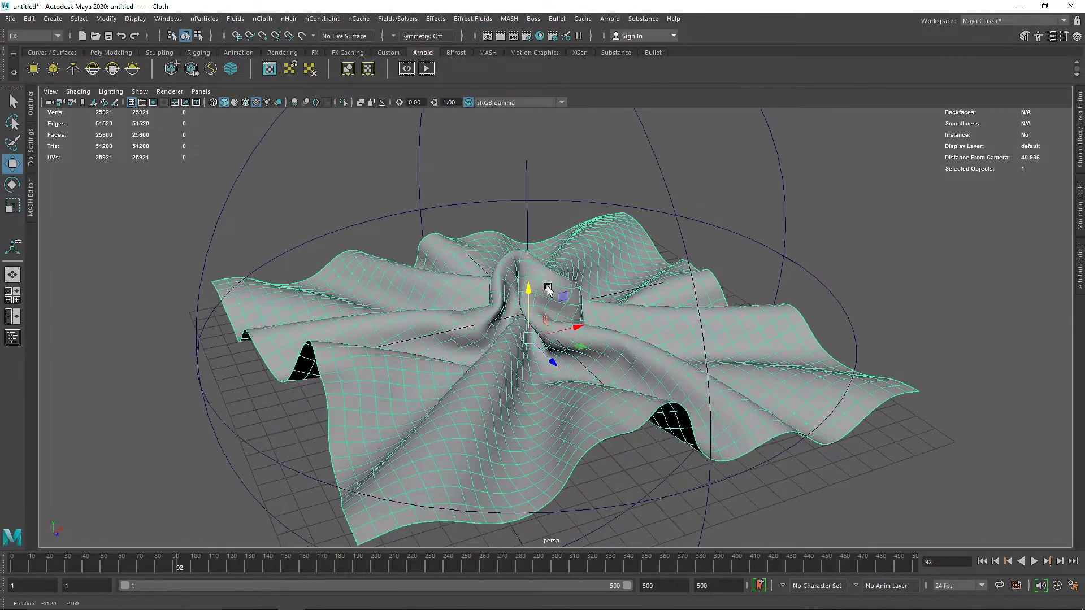
# Step: Reopen the Outliner and show dynamicConstraint1's attributes
pyautogui.click(14, 103)
pyautogui.click(31, 104)
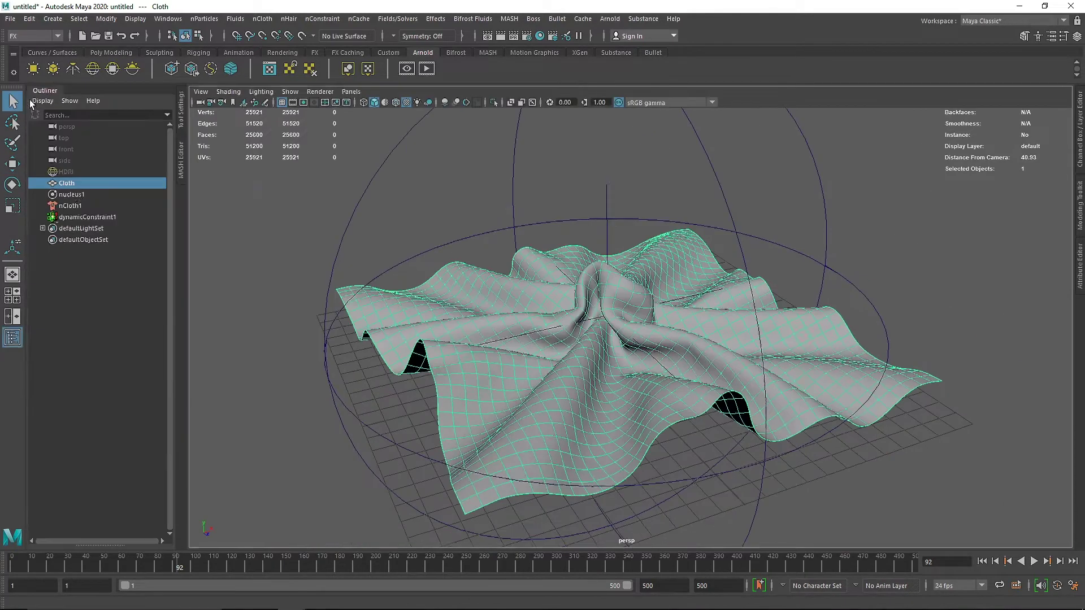
pyautogui.click(83, 203)
pyautogui.click(85, 218)
pyautogui.click(1081, 249)
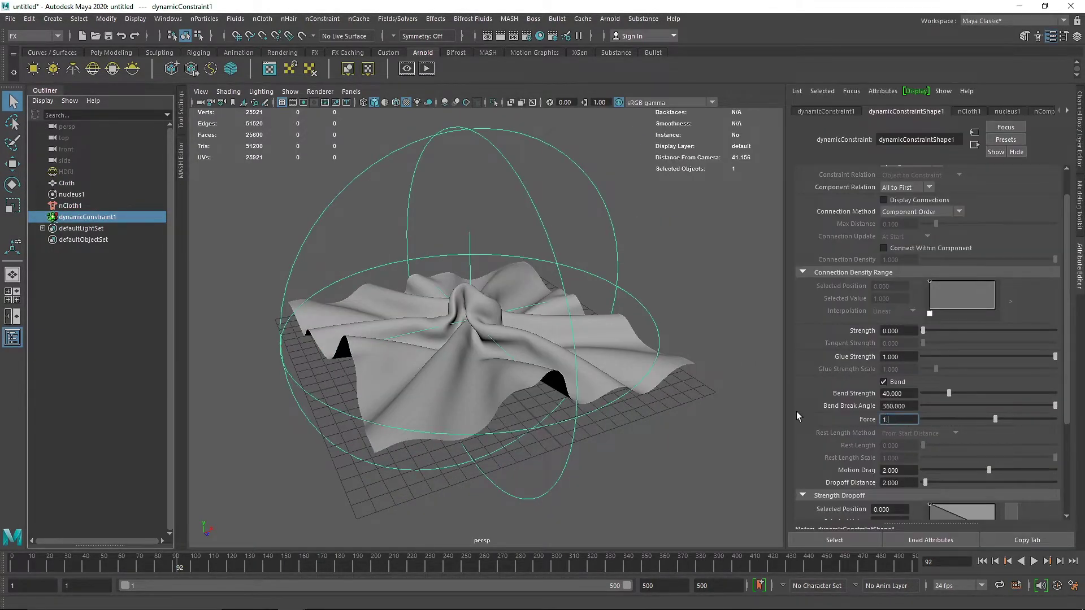
# Step: Test the simulation with the constraint's Force at 1.5, then rewind
pyautogui.click(1009, 562)
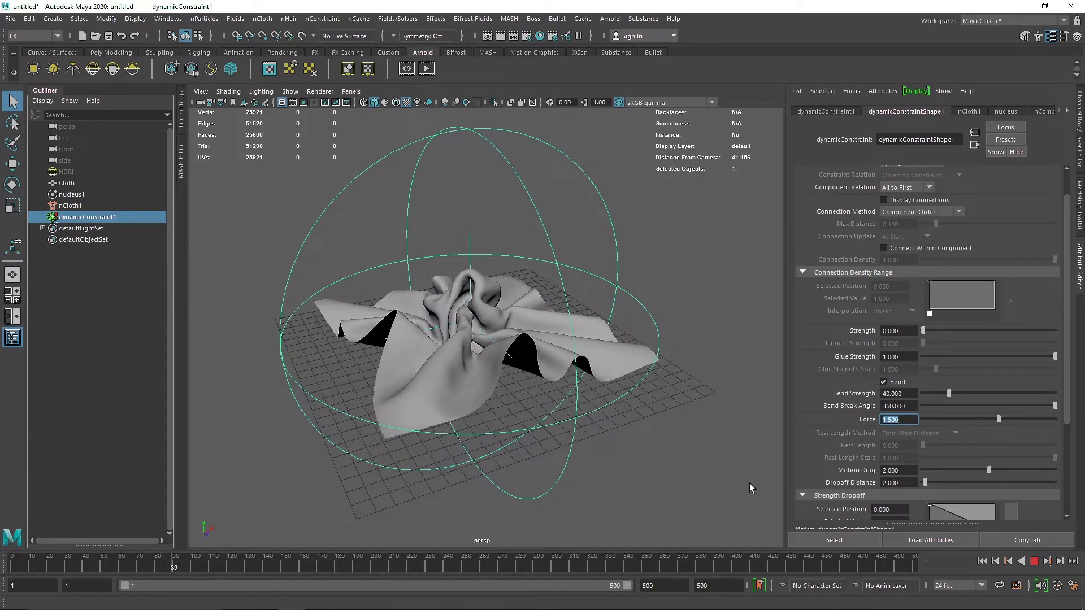
pyautogui.click(1034, 562)
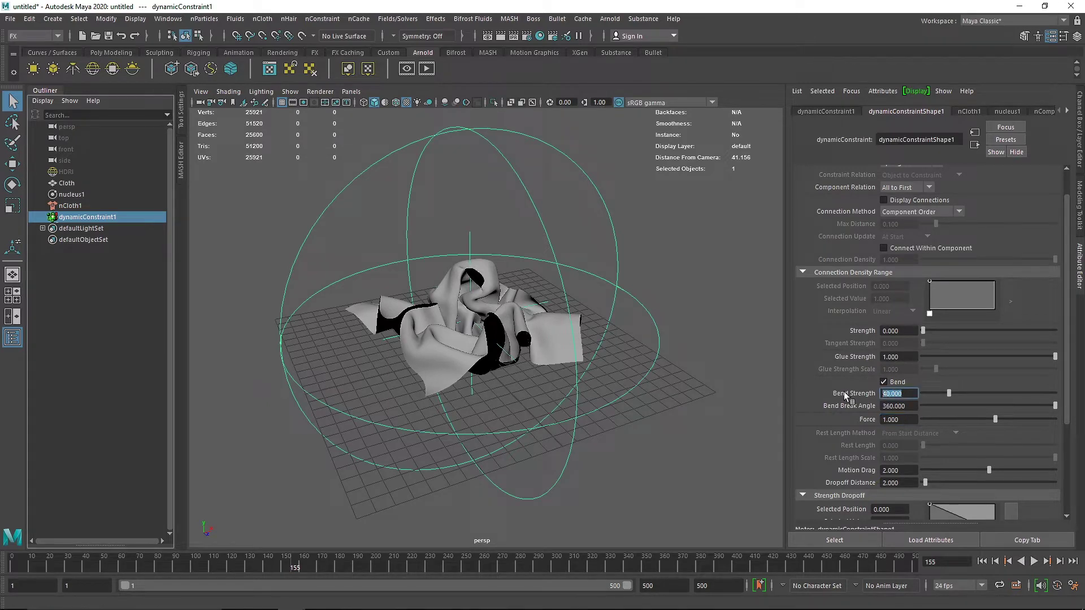
pyautogui.click(982, 562)
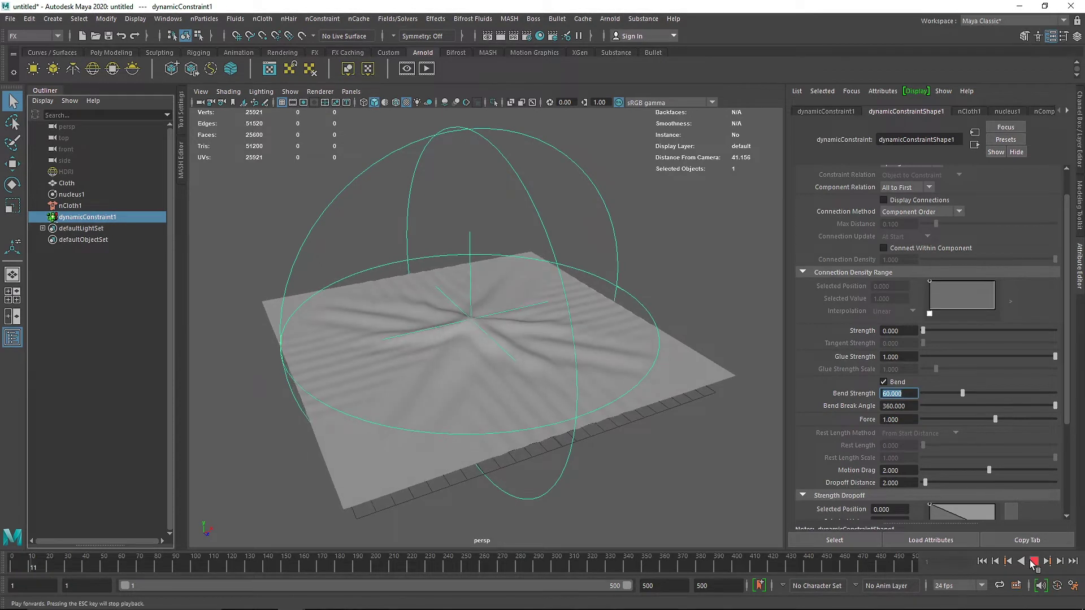
# Step: With Force back at 1 and Bend Strength 60, replay to frame 161 and inspect the folds
pyautogui.click(93, 52)
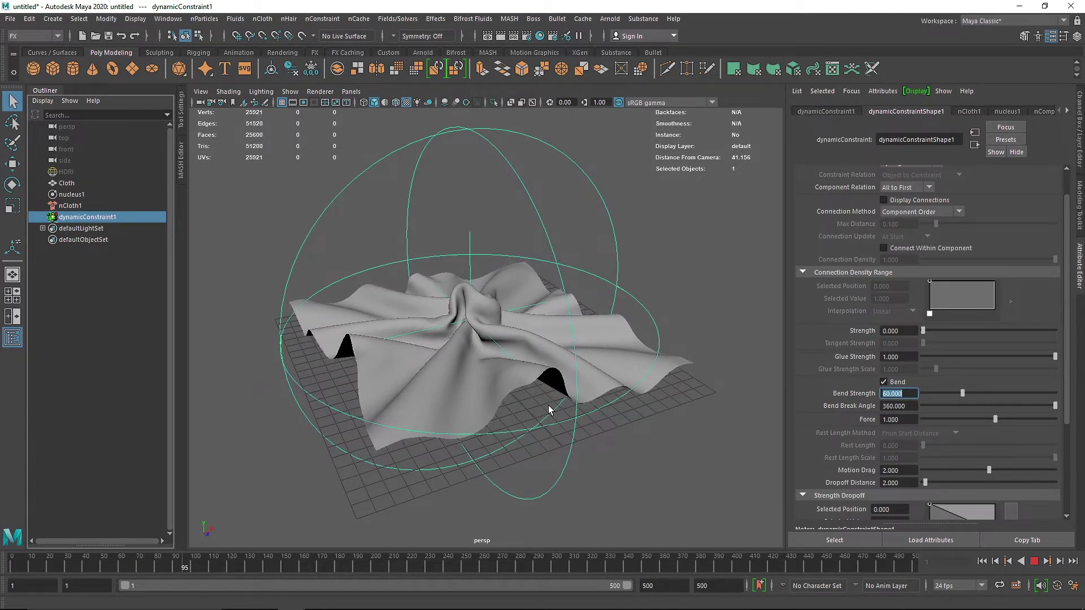
pyautogui.click(1035, 561)
pyautogui.scroll(5, 429, 316)
pyautogui.keyDown('alt'); pyautogui.moveTo(430, 317); pyautogui.dragTo(450, 327); pyautogui.keyUp('alt')
pyautogui.click(385, 353)
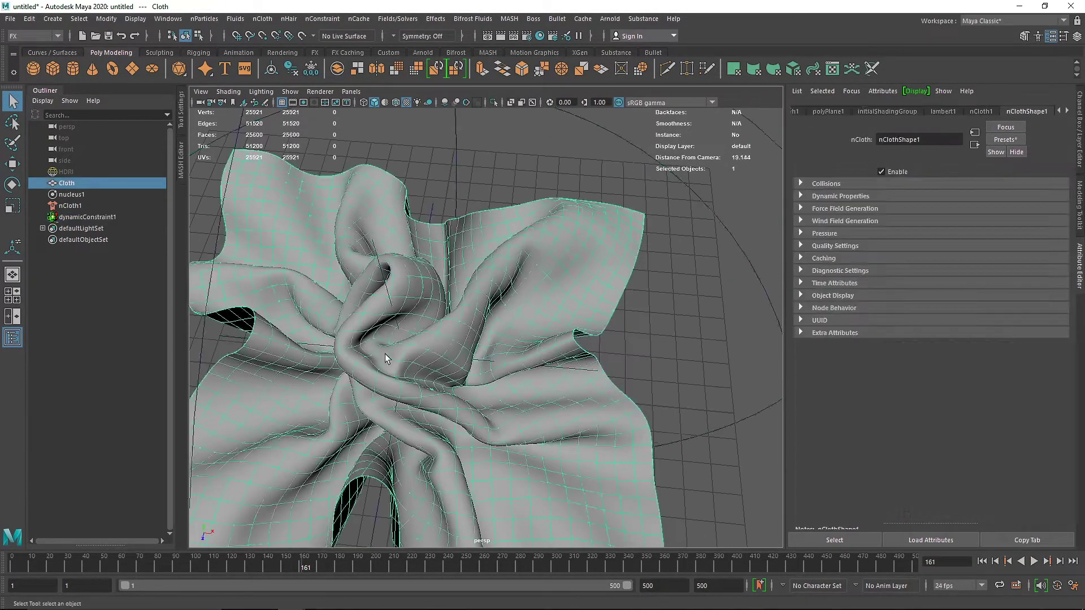
pyautogui.keyDown('alt'); pyautogui.moveTo(385, 353); pyautogui.dragTo(436, 331); pyautogui.keyUp('alt')
pyautogui.scroll(-3, 438, 331)
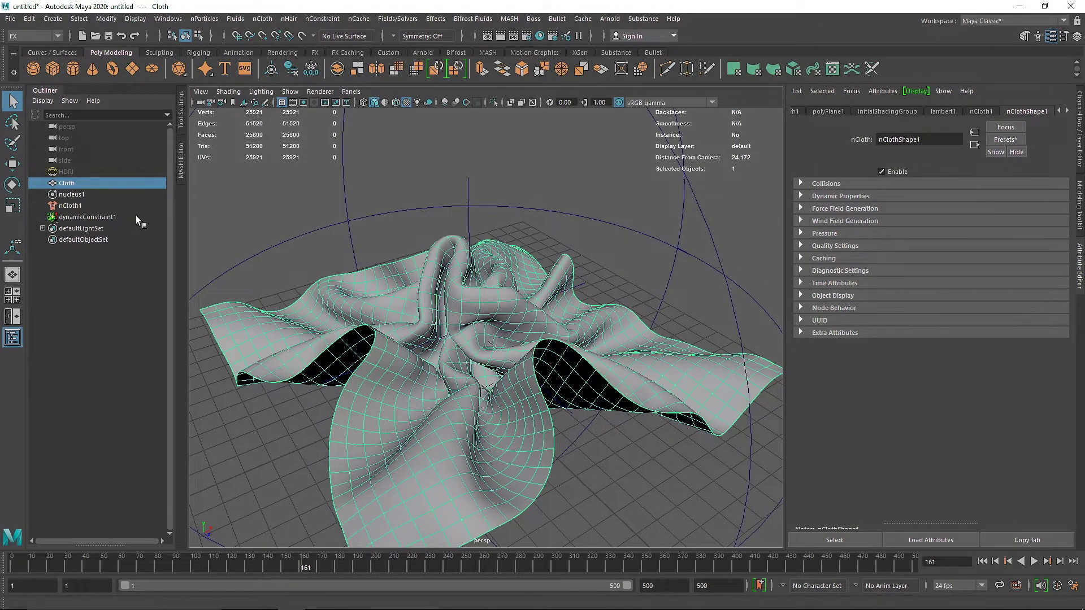
# Step: Rewind the simulation and set the Cloth plane's subdivisions to 50 by 50
pyautogui.click(90, 217)
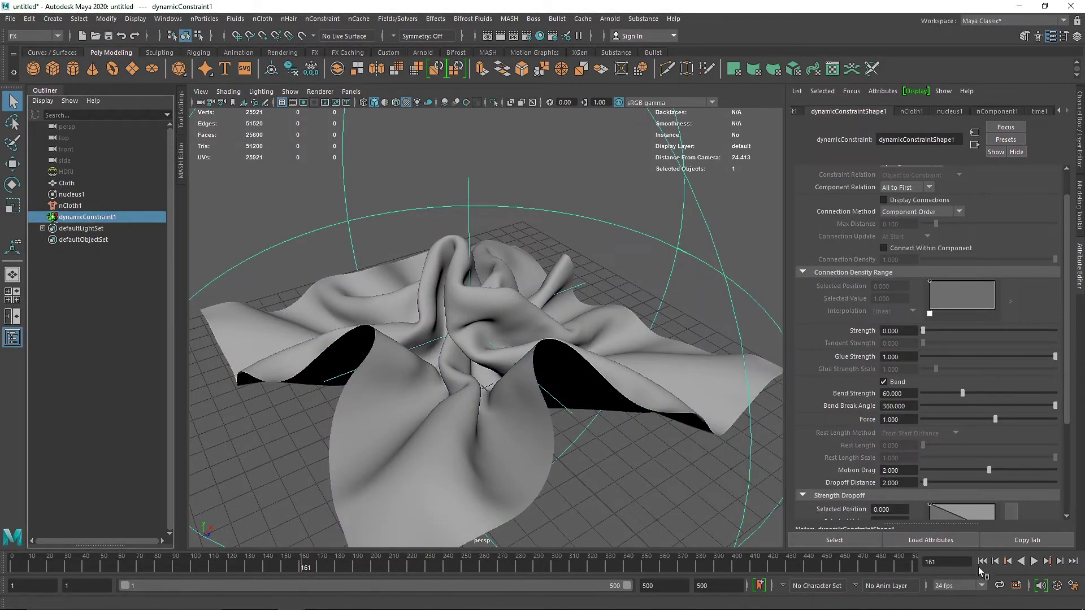
pyautogui.hotkey('alt', 'shift', 'v')
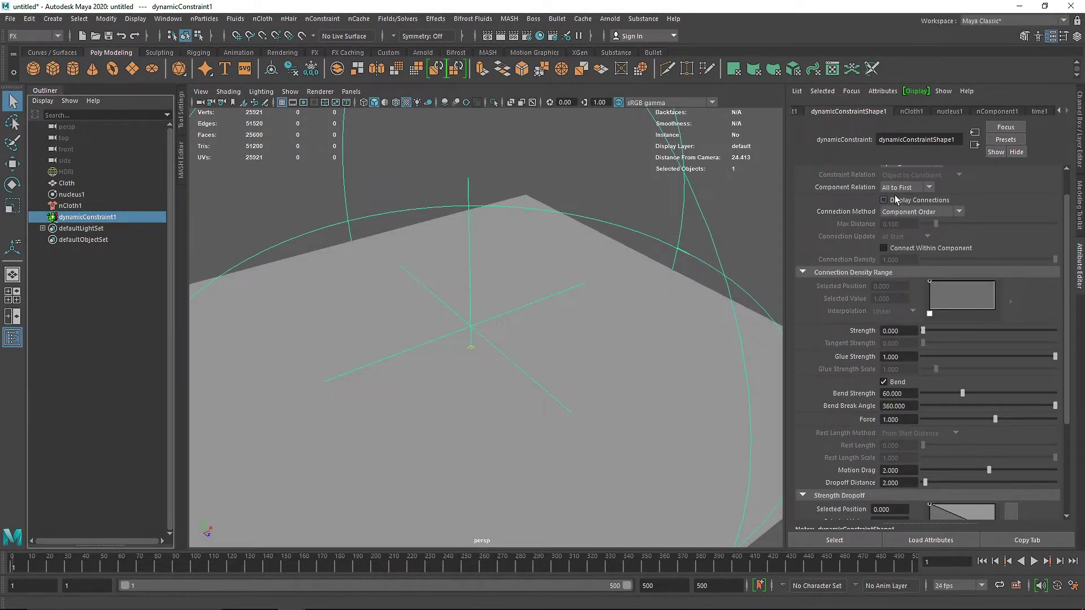
pyautogui.scroll(-3, 489, 435)
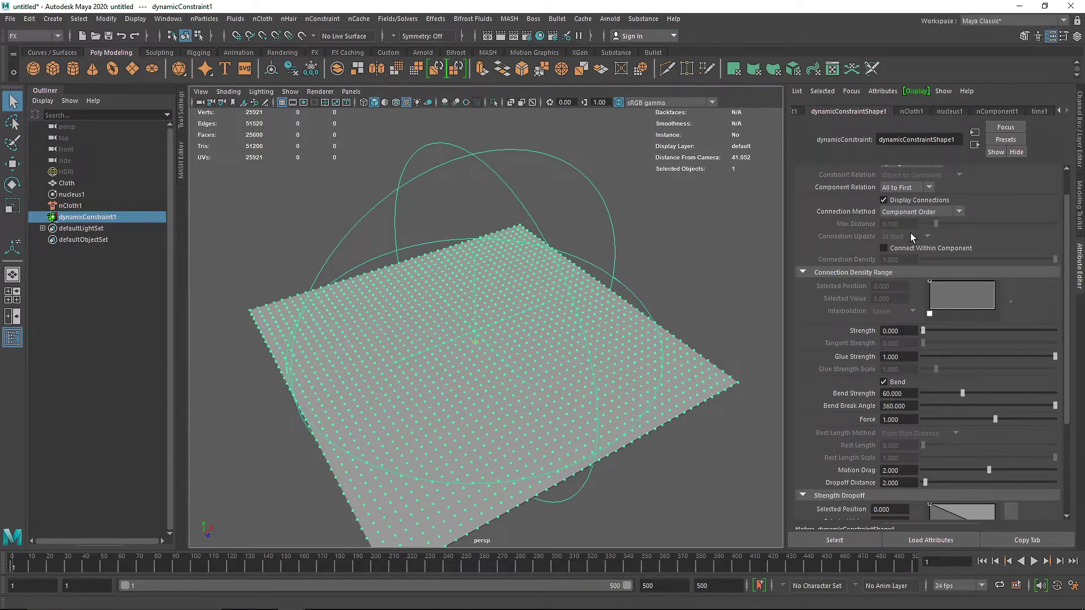
pyautogui.click(911, 110)
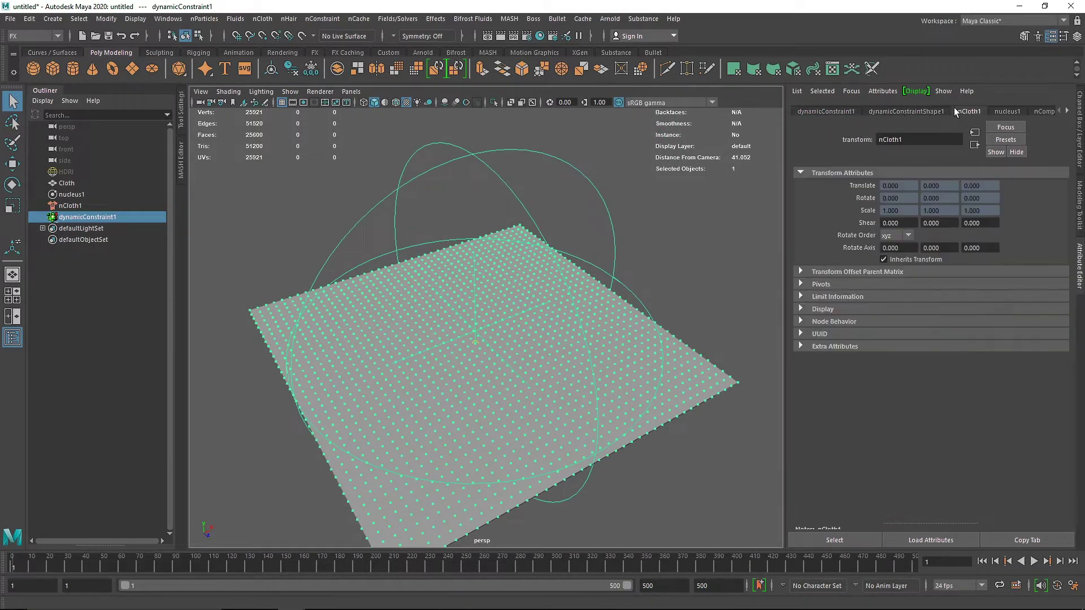
pyautogui.click(71, 183)
pyautogui.click(840, 112)
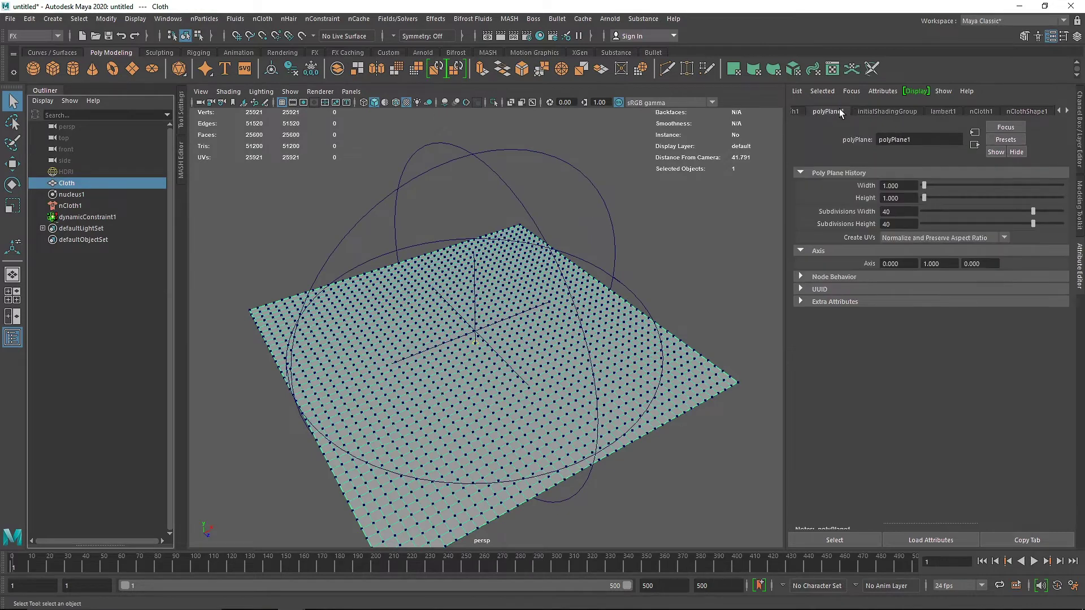
pyautogui.click(893, 216)
pyautogui.write('50')
pyautogui.press('Tab')
pyautogui.write('50')
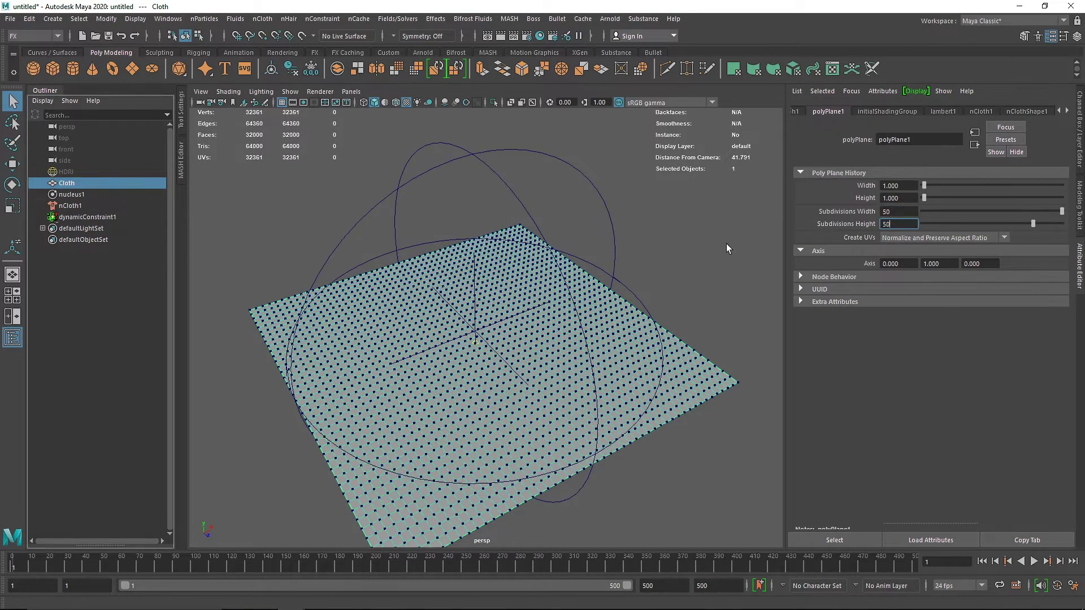
pyautogui.press('Return')
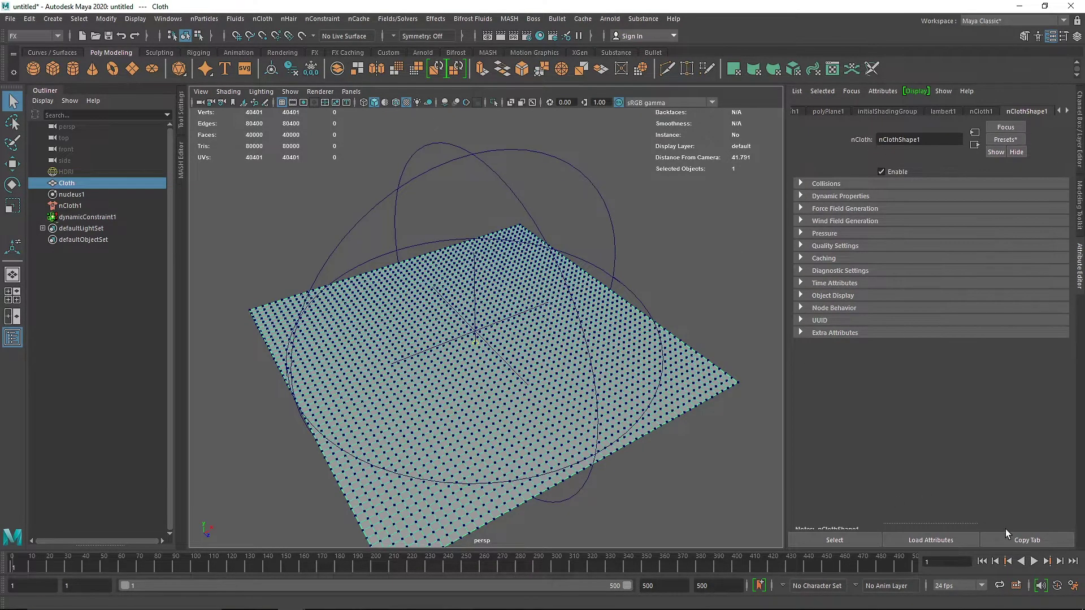
# Step: Replay the denser cloth and stop at frame 30
pyautogui.click(1032, 561)
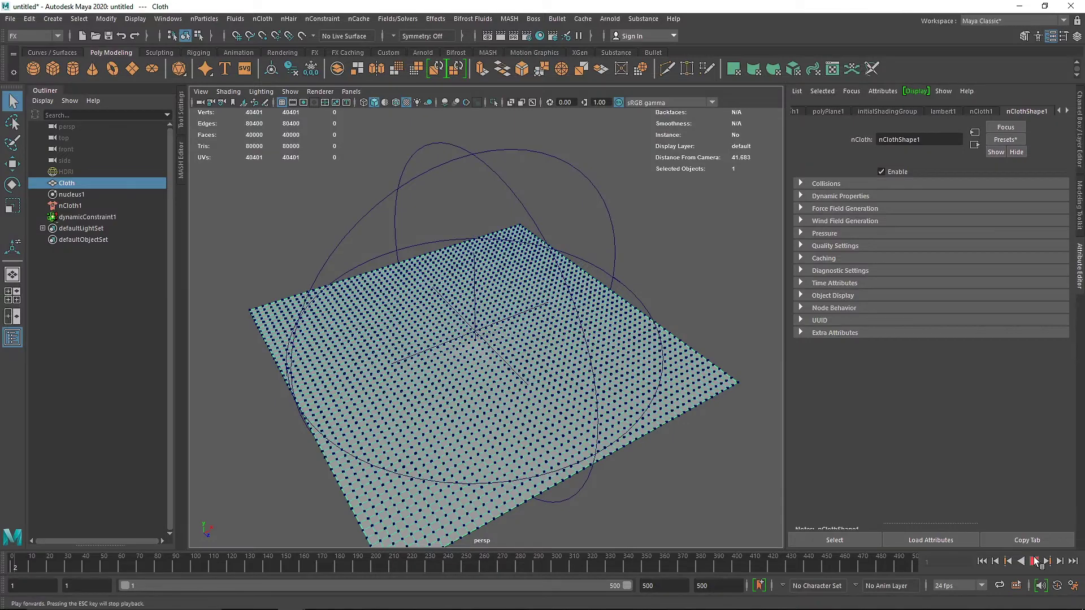
pyautogui.click(730, 455)
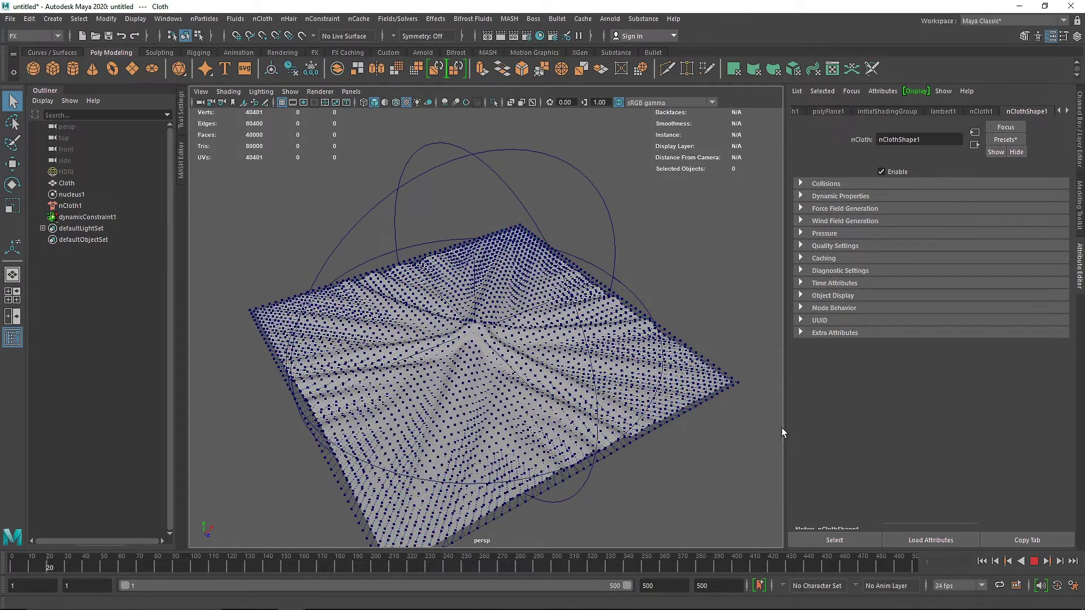
pyautogui.click(1033, 561)
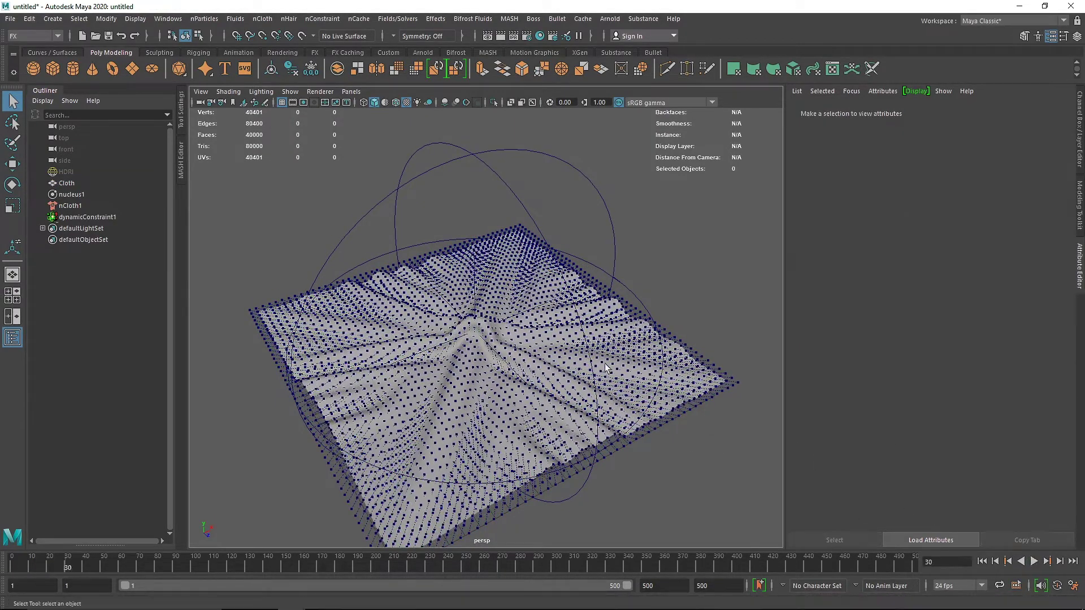
# Step: Add a polygon torus beneath the cloth and scale it up uniformly
pyautogui.click(113, 69)
pyautogui.press('w')
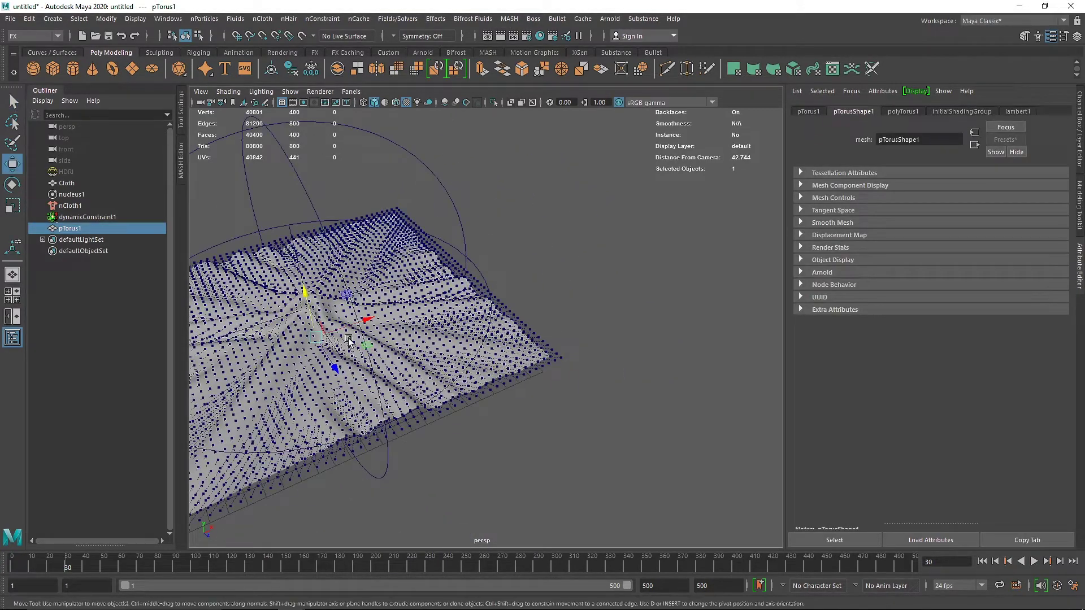
pyautogui.keyDown('alt'); pyautogui.moveTo(560, 483); pyautogui.dragTo(580, 260, button='middle'); pyautogui.keyUp('alt')
pyautogui.press('r')
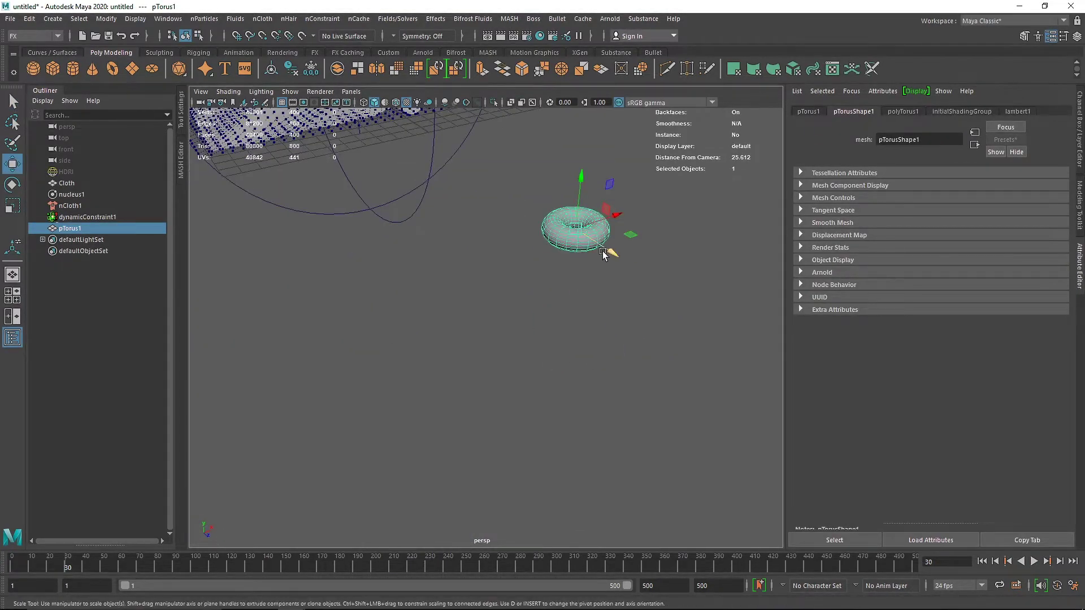
pyautogui.moveTo(581, 228); pyautogui.dragTo(703, 229)
pyautogui.keyDown('alt'); pyautogui.moveTo(702, 229); pyautogui.dragTo(552, 344, button='middle'); pyautogui.keyUp('alt')
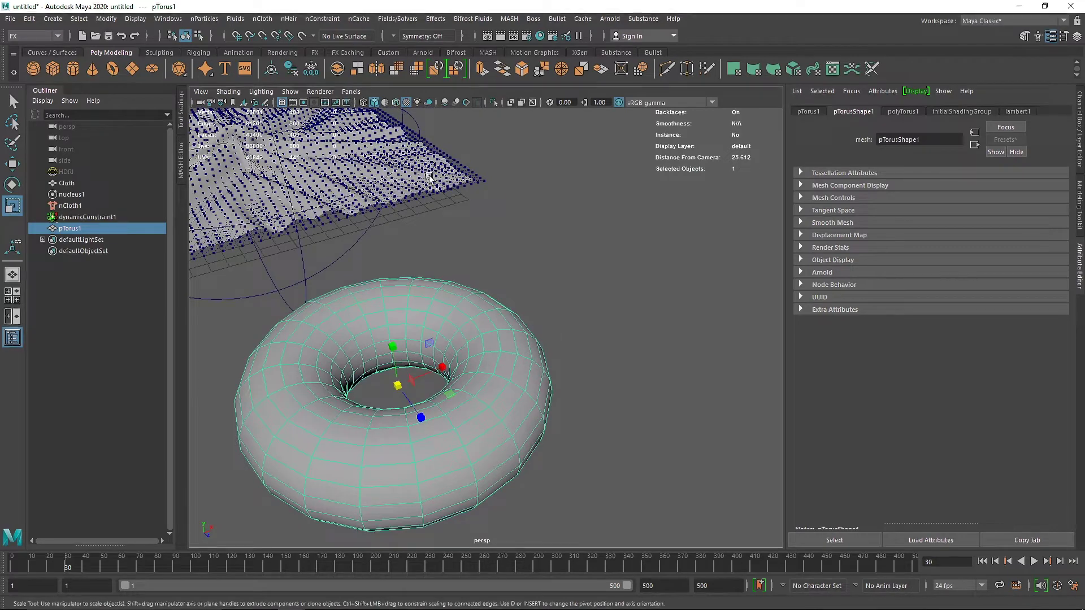
# Step: Convert the torus into nCloth2 and paint-select a few of its vertices
pyautogui.click(262, 19)
pyautogui.click(267, 59)
pyautogui.click(322, 18)
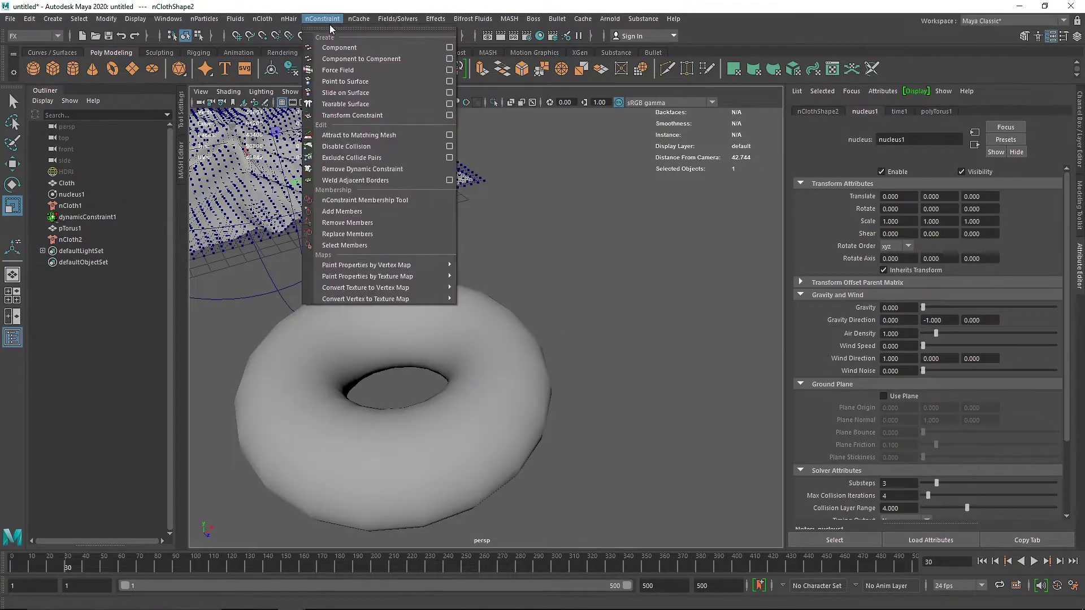
pyautogui.click(490, 379)
pyautogui.click(13, 143)
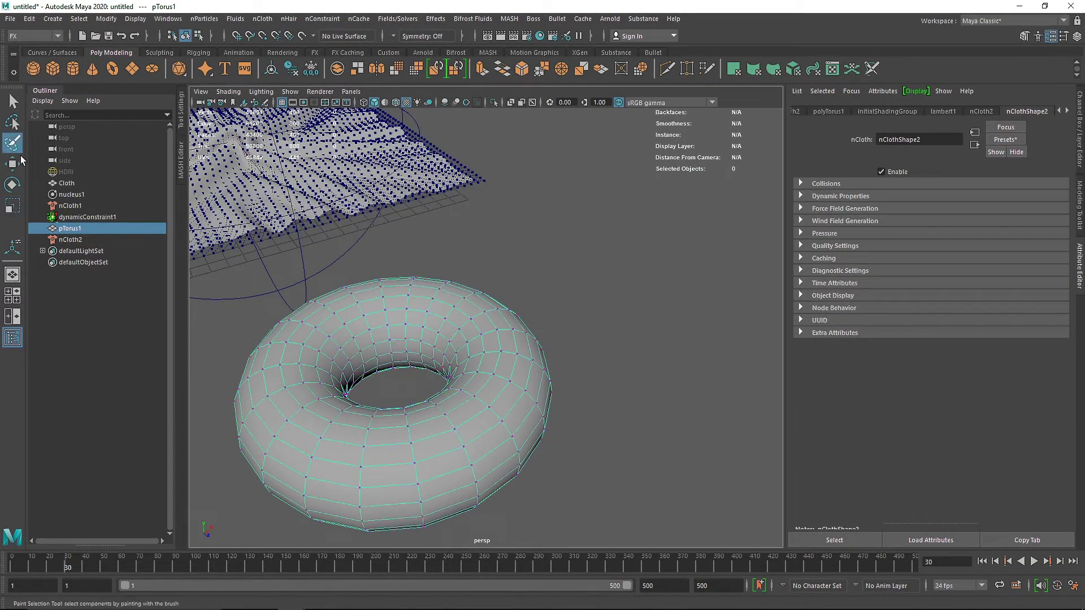
pyautogui.moveTo(359, 425); pyautogui.dragTo(502, 361)
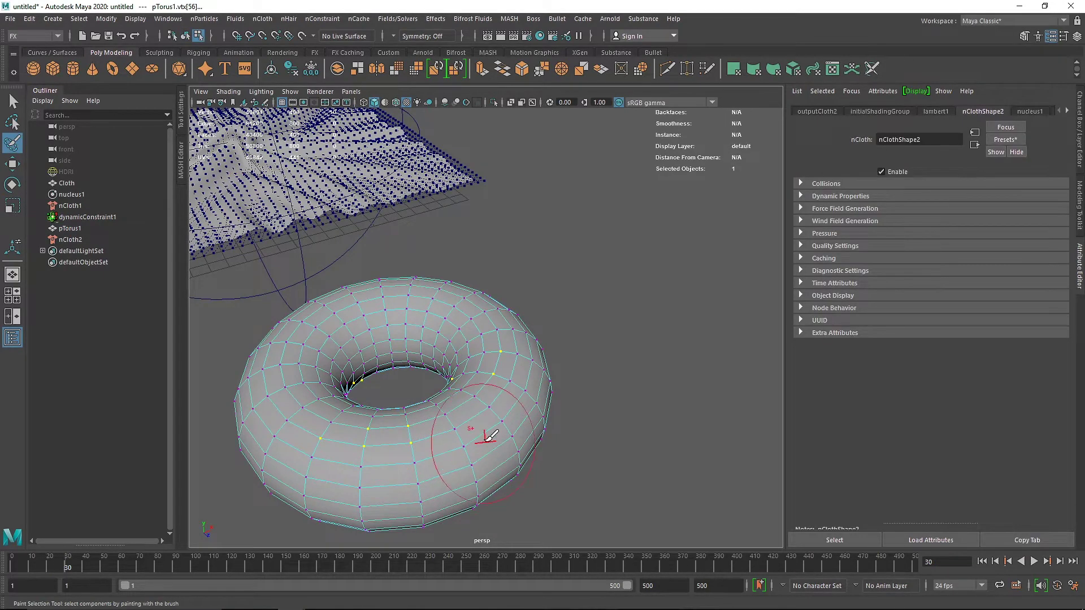
# Step: Make the painted torus vertices a Tearable Surface constraint and rewind to frame 1
pyautogui.click(322, 18)
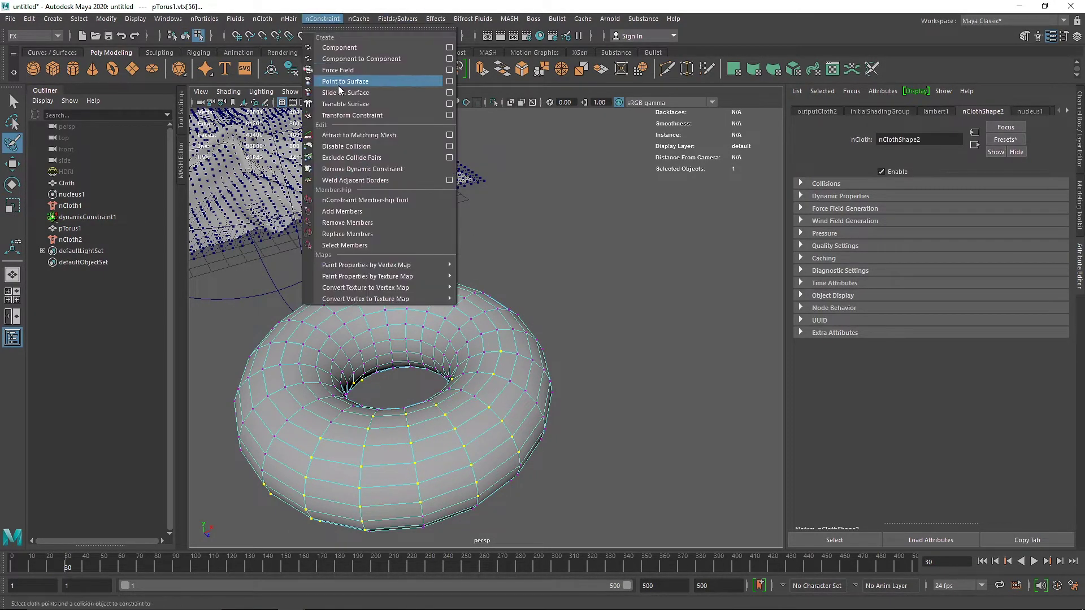
pyautogui.click(346, 104)
pyautogui.click(13, 101)
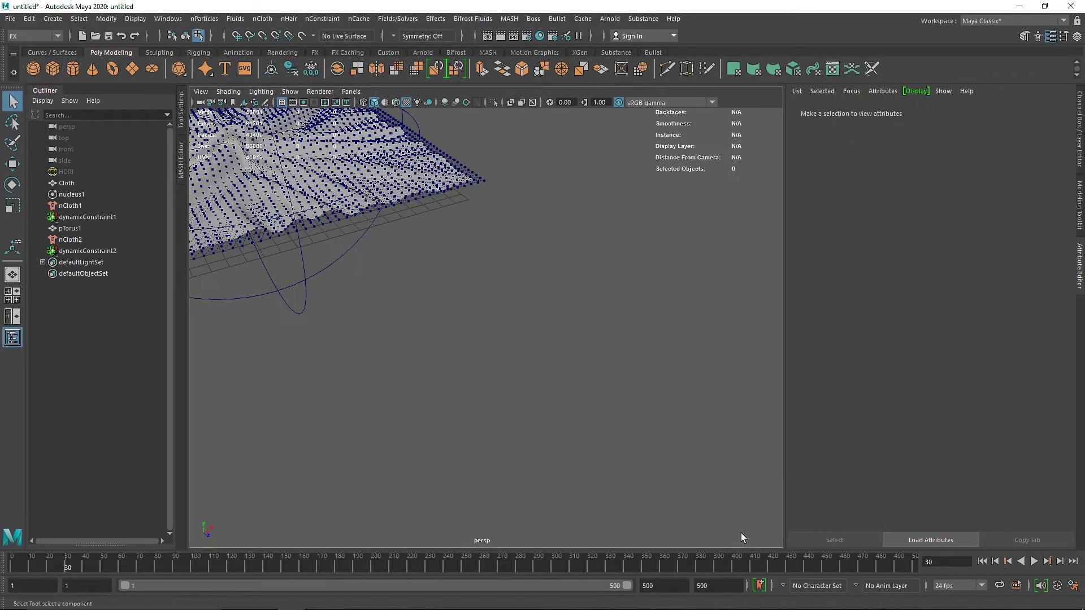
pyautogui.click(982, 562)
pyautogui.keyDown('alt'); pyautogui.moveTo(438, 418); pyautogui.dragTo(627, 349, button='middle'); pyautogui.keyUp('alt')
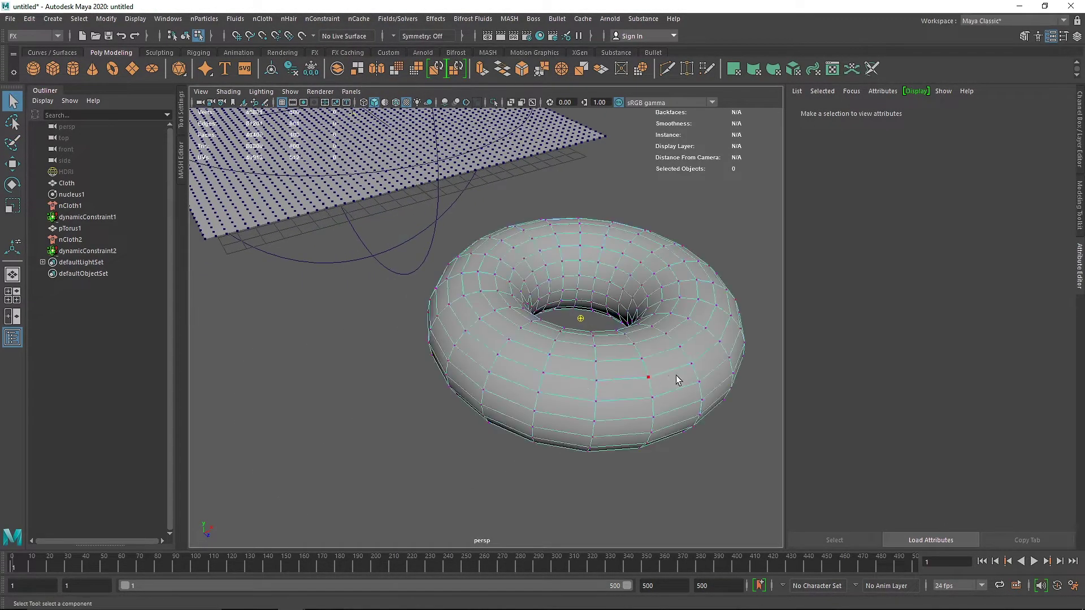
pyautogui.keyDown('alt'); pyautogui.moveTo(677, 378); pyautogui.dragTo(558, 435, button='middle'); pyautogui.keyUp('alt')
# Step: Paint about 80 vertices on the torus front and create a second nConstraint from them
pyautogui.click(12, 143)
pyautogui.moveTo(563, 352)
pyautogui.mouseDown()
pyautogui.moveTo(376, 415)
pyautogui.moveTo(408, 357)
pyautogui.mouseUp()
pyautogui.click(323, 19)
pyautogui.click(367, 102)
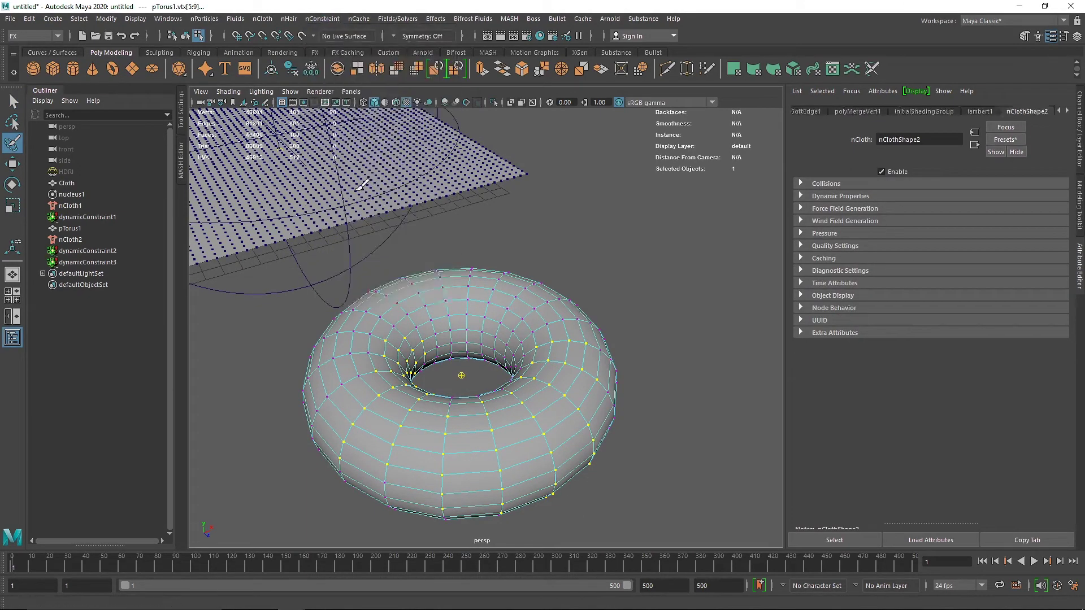
pyautogui.click(12, 102)
pyautogui.keyDown('alt'); pyautogui.moveTo(488, 379); pyautogui.dragTo(549, 368); pyautogui.keyUp('alt')
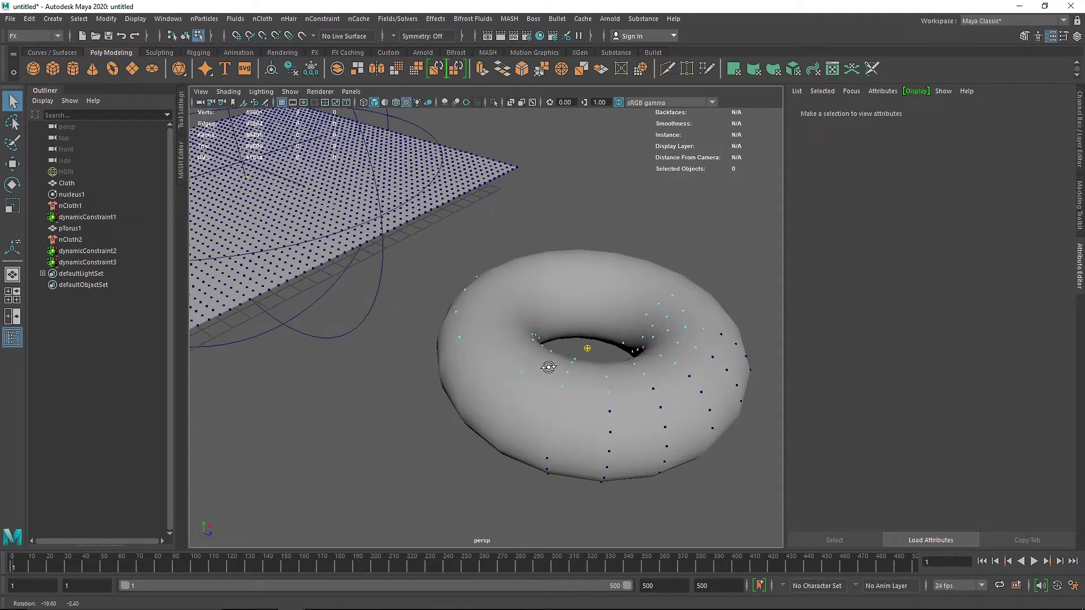
# Step: Raise the torus's Subdivisions Axis from 20 to 49 in polyTorus1
pyautogui.click(536, 285)
pyautogui.click(672, 321)
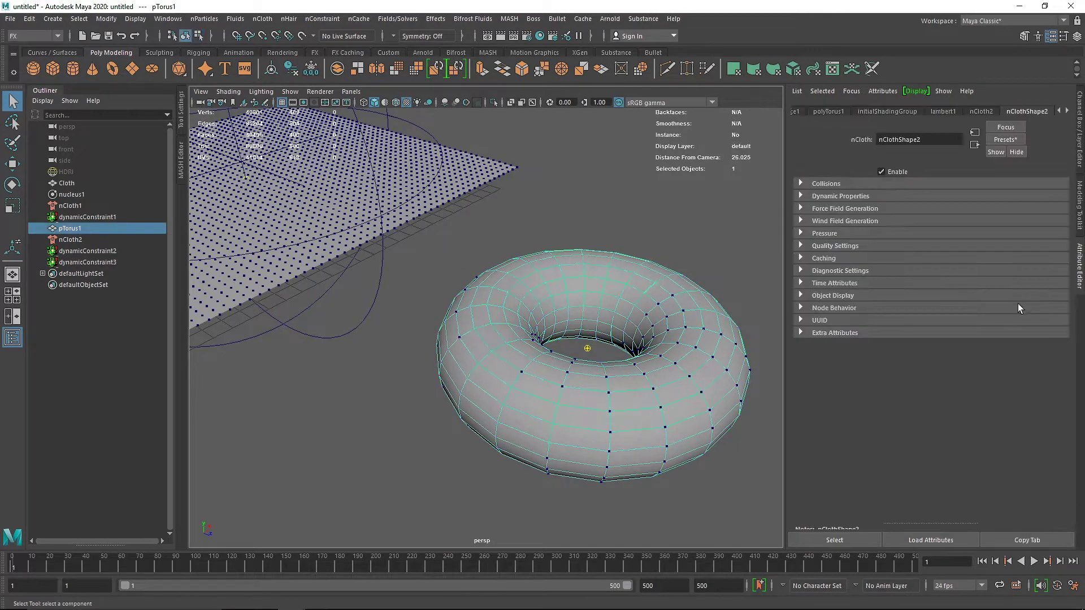
pyautogui.click(1081, 133)
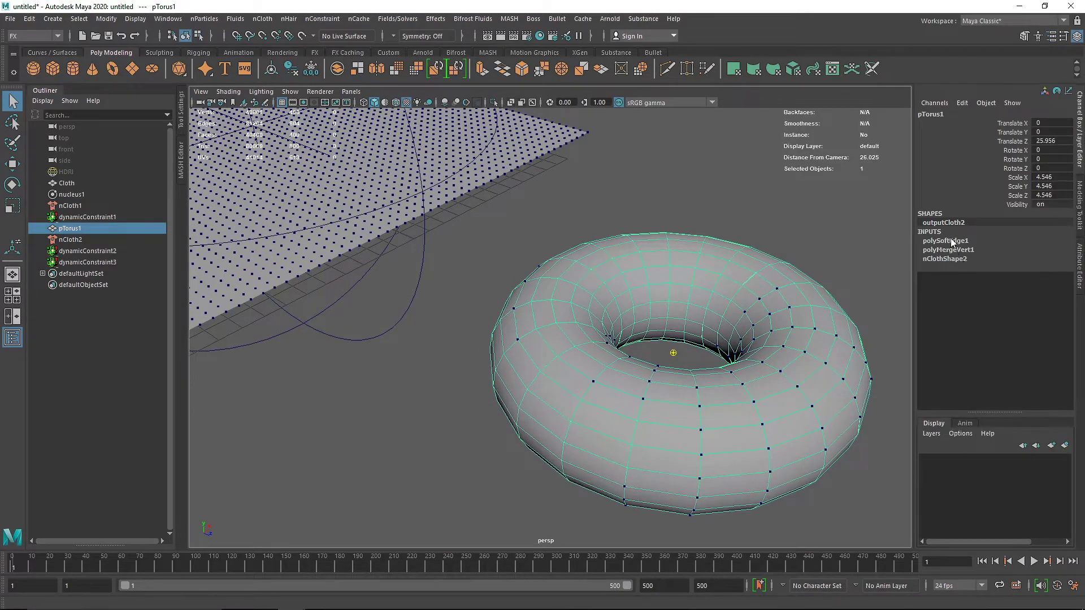
pyautogui.click(1080, 265)
pyautogui.click(828, 112)
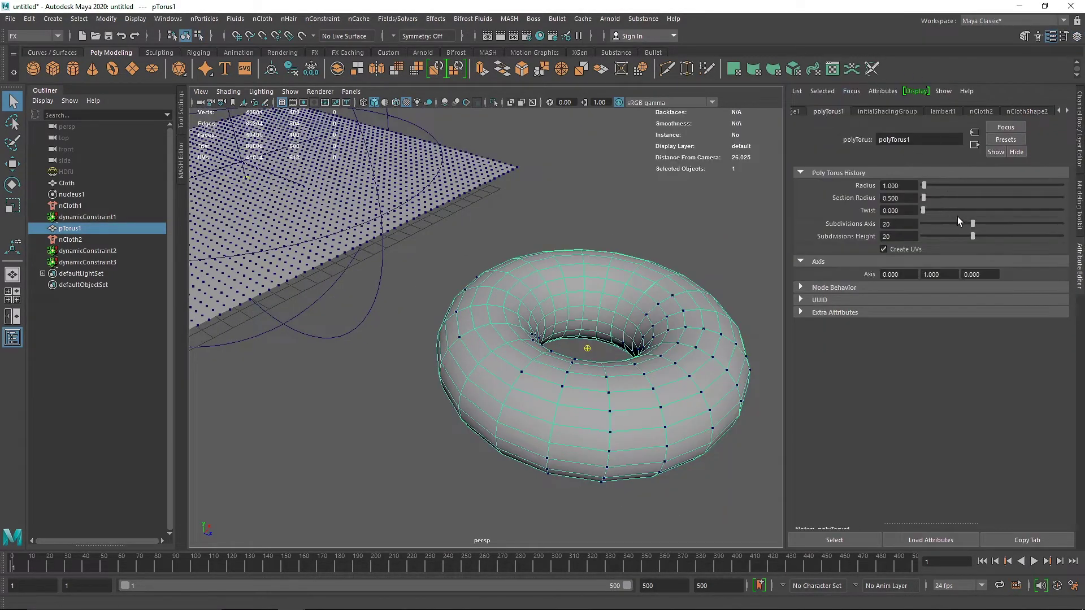
pyautogui.moveTo(966, 222); pyautogui.dragTo(1039, 247)
pyautogui.click(694, 284)
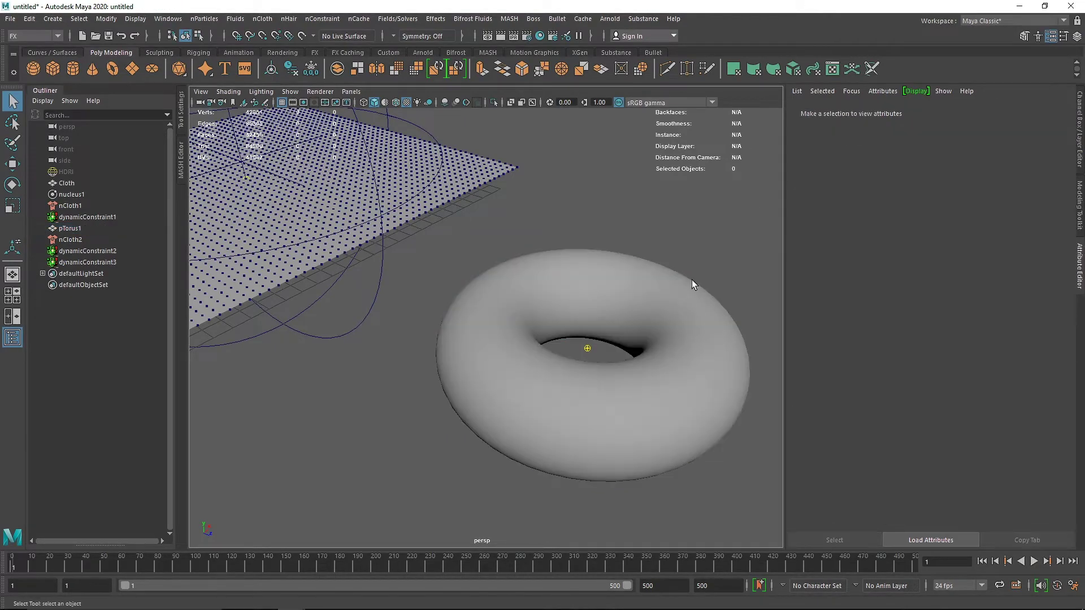
# Step: Delete the torus together with its nCloth and dynamic constraints
pyautogui.keyDown('alt'); pyautogui.moveTo(679, 429); pyautogui.dragTo(442, 266); pyautogui.keyUp('alt')
pyautogui.click(450, 229)
pyautogui.press('f')
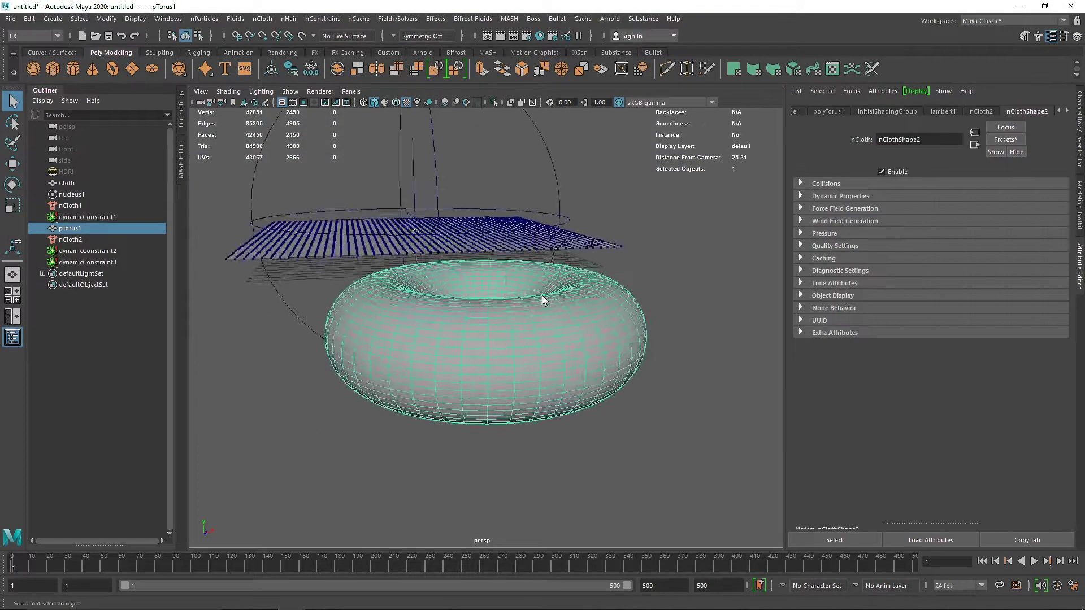
pyautogui.keyDown('alt'); pyautogui.moveTo(542, 308); pyautogui.dragTo(619, 328); pyautogui.keyUp('alt')
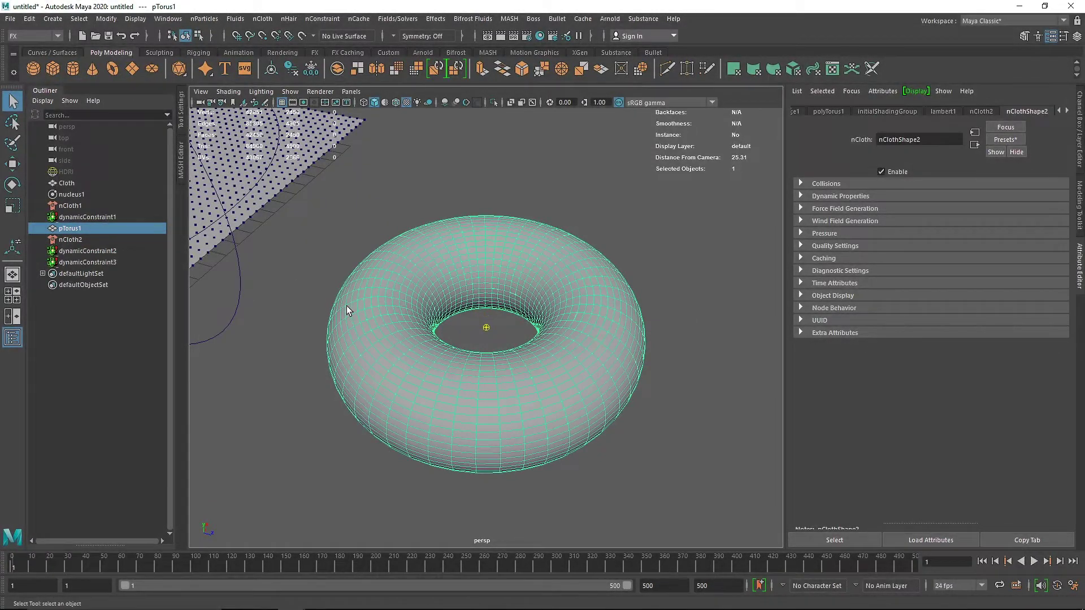
pyautogui.press('Delete')
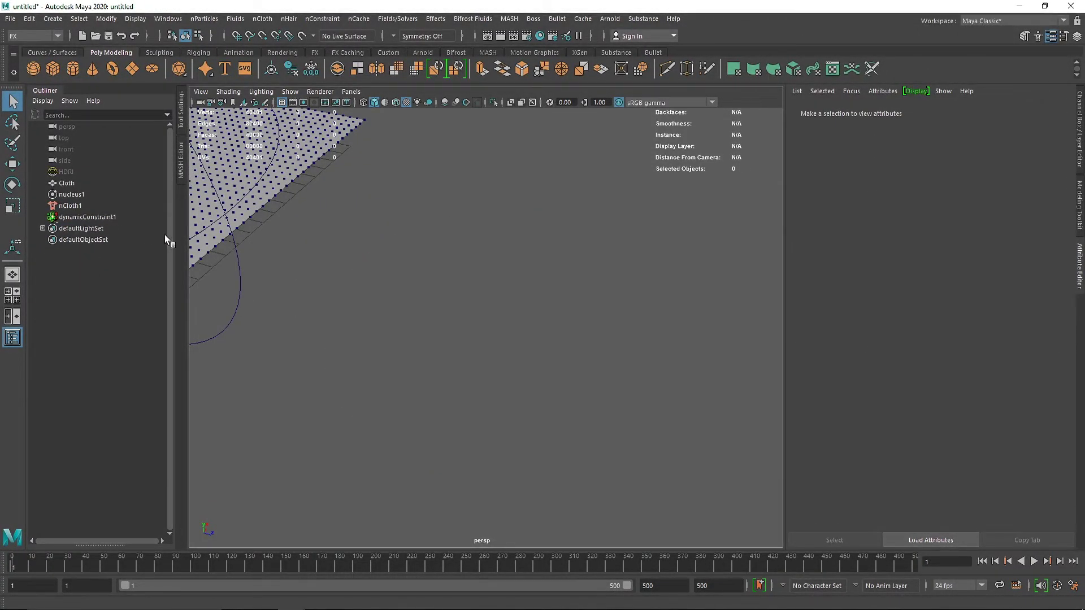
# Step: Select dynamicConstraint1, edit its Dropoff Distance, and play the cloth simulation
pyautogui.keyDown('alt'); pyautogui.moveTo(366, 240); pyautogui.dragTo(674, 341, button='middle'); pyautogui.keyUp('alt')
pyautogui.keyDown('alt'); pyautogui.moveTo(421, 367); pyautogui.dragTo(470, 347, button='middle'); pyautogui.keyUp('alt')
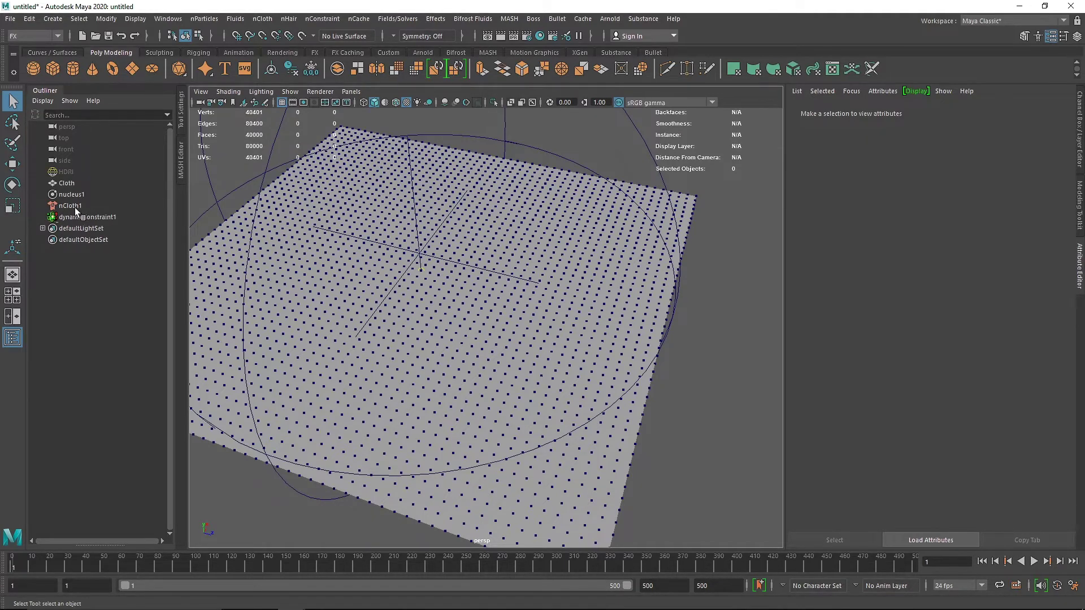
pyautogui.click(74, 217)
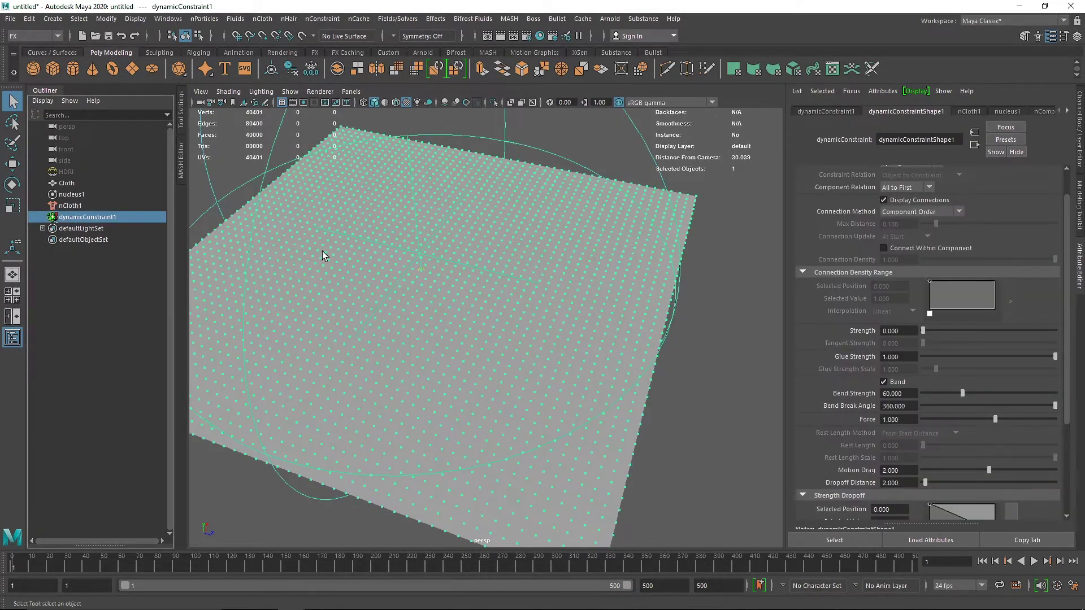
pyautogui.click(900, 483)
pyautogui.click(1034, 561)
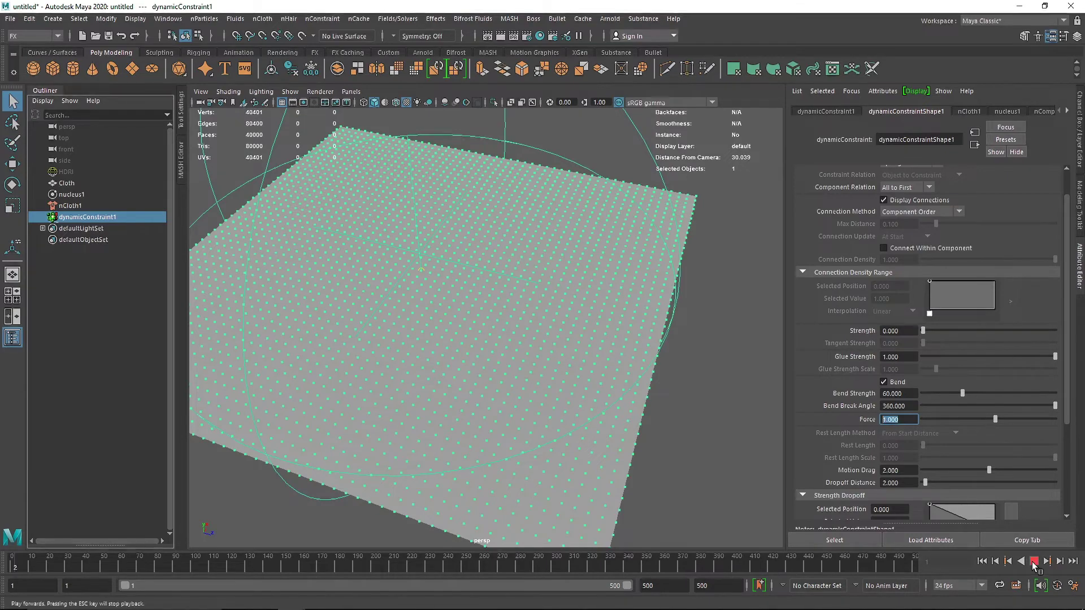
pyautogui.click(750, 422)
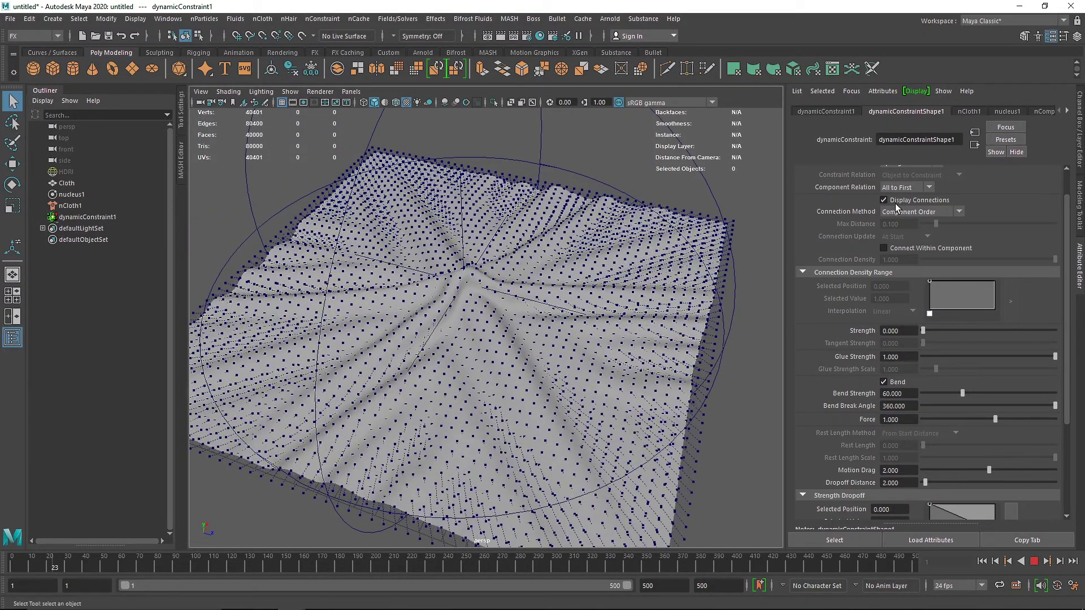
# Step: Turn off the constraint's Display Connections and replay the simulation from the start
pyautogui.click(894, 202)
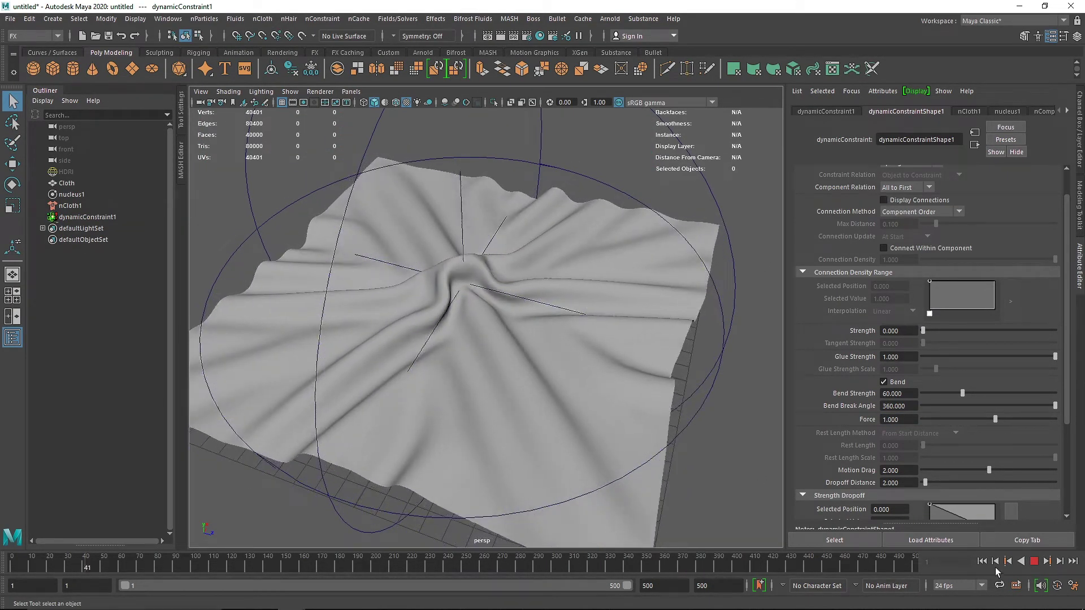
pyautogui.click(1033, 561)
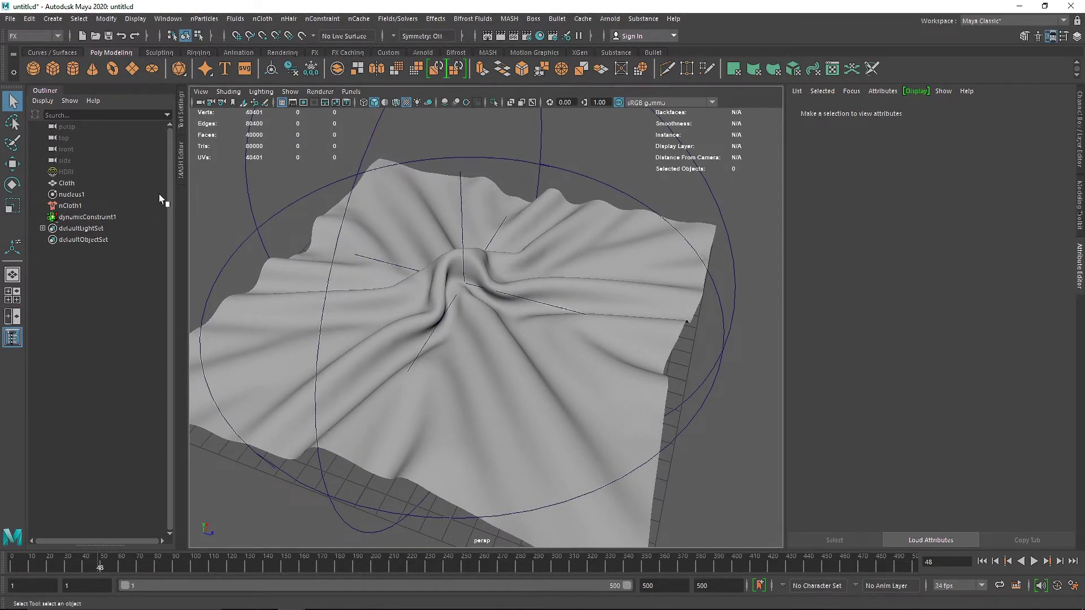
pyautogui.click(128, 216)
pyautogui.press('w')
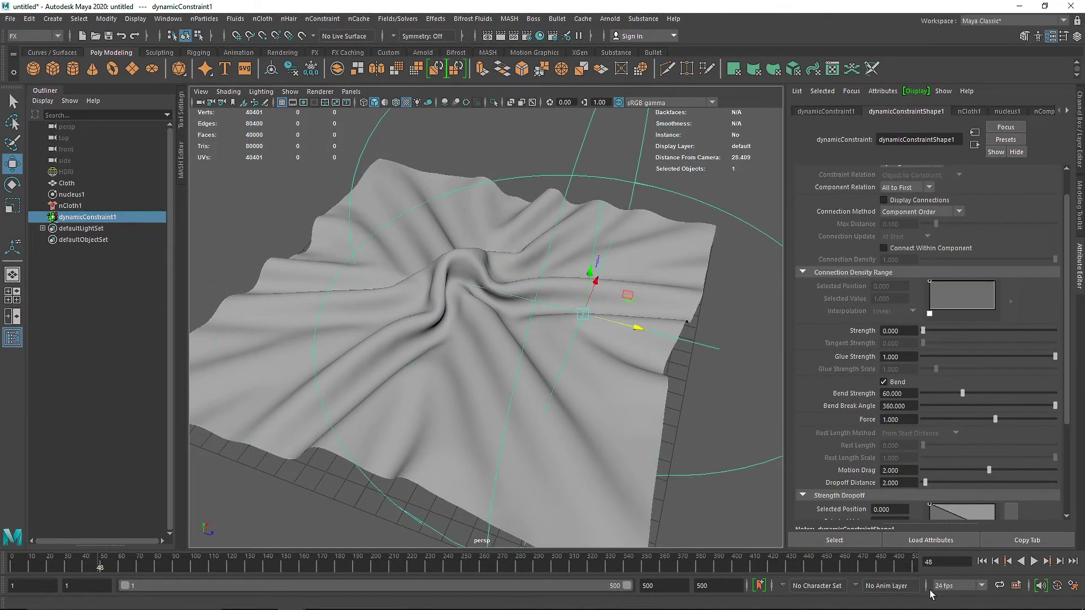
pyautogui.click(983, 562)
pyautogui.click(1033, 562)
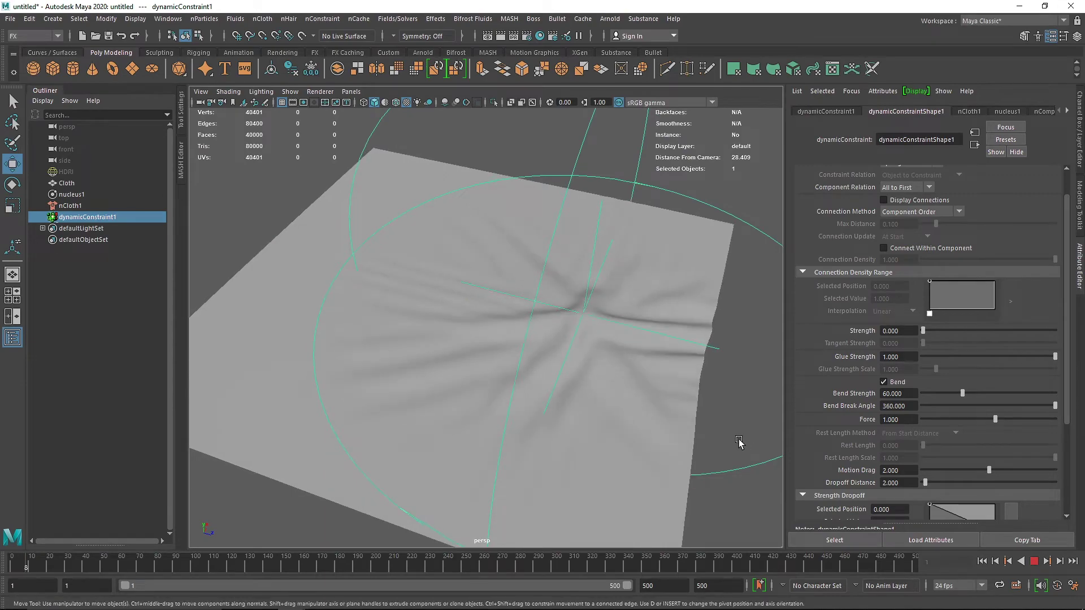